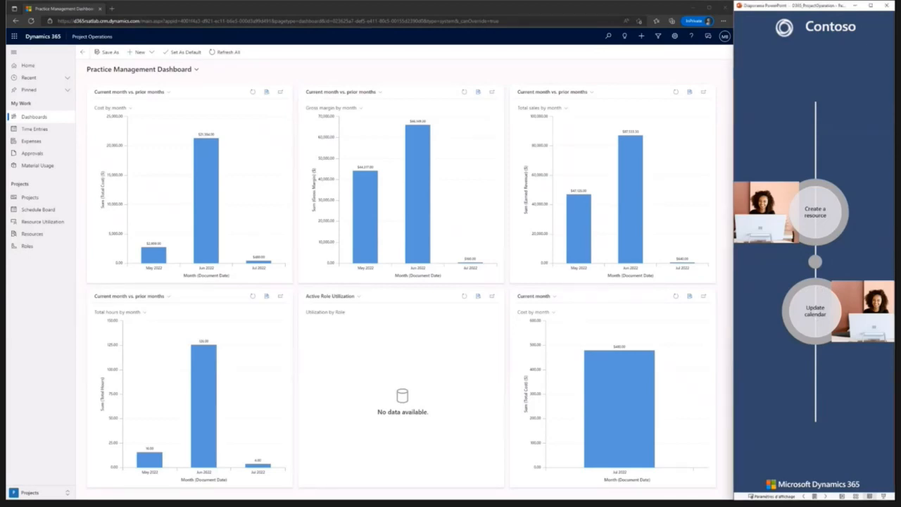
- Create a bookable resource of type Contact linked to the Demonstration Techtalk contact and save it
left_click(870, 198)
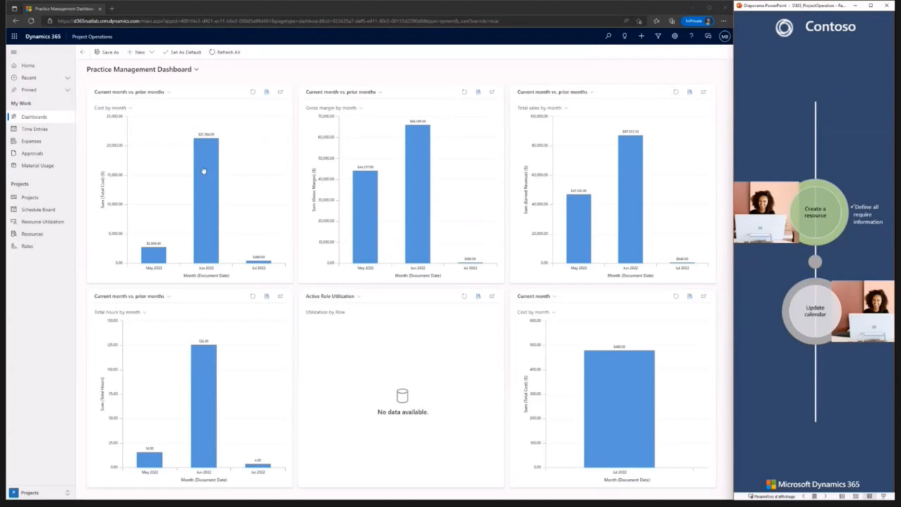
left_click(28, 493)
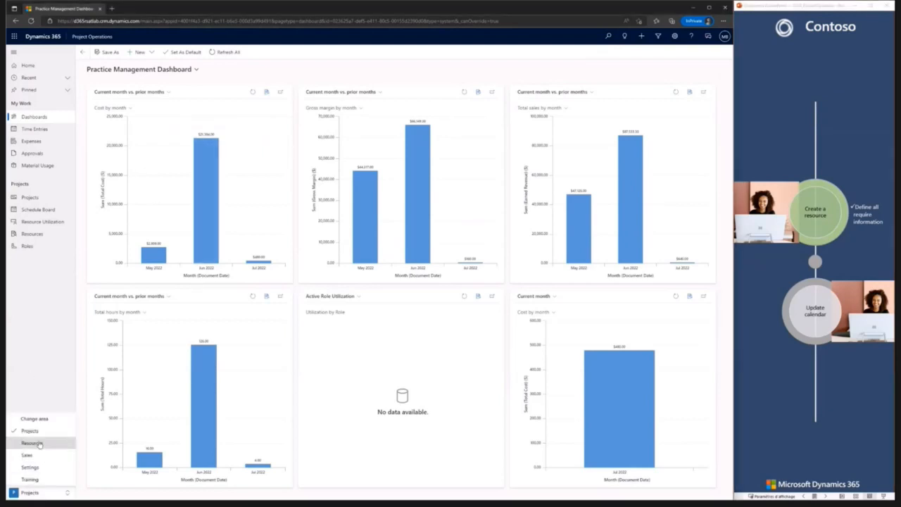
left_click(33, 235)
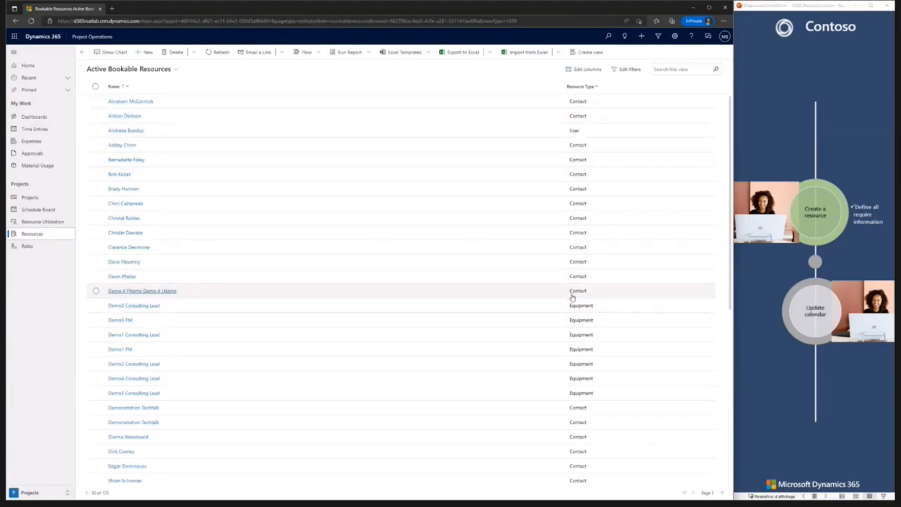
left_click(147, 52)
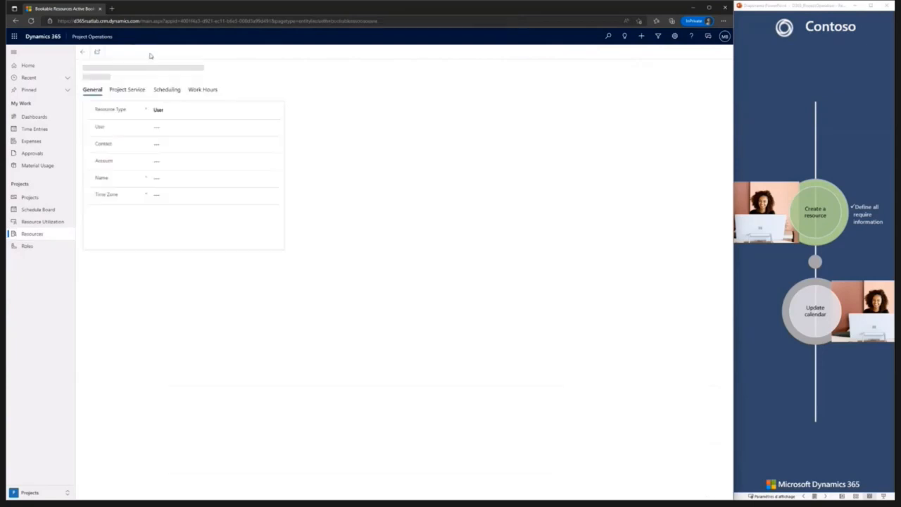
left_click(176, 105)
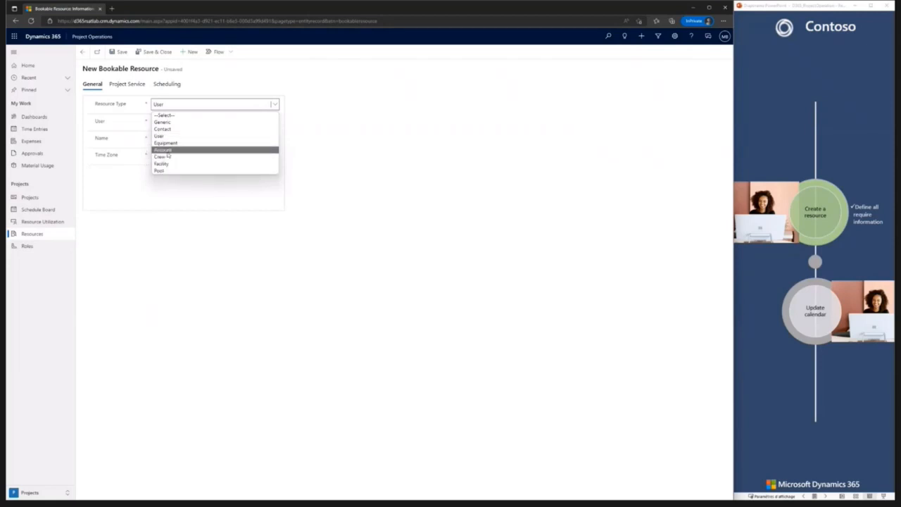
left_click(163, 129)
left_click(168, 121)
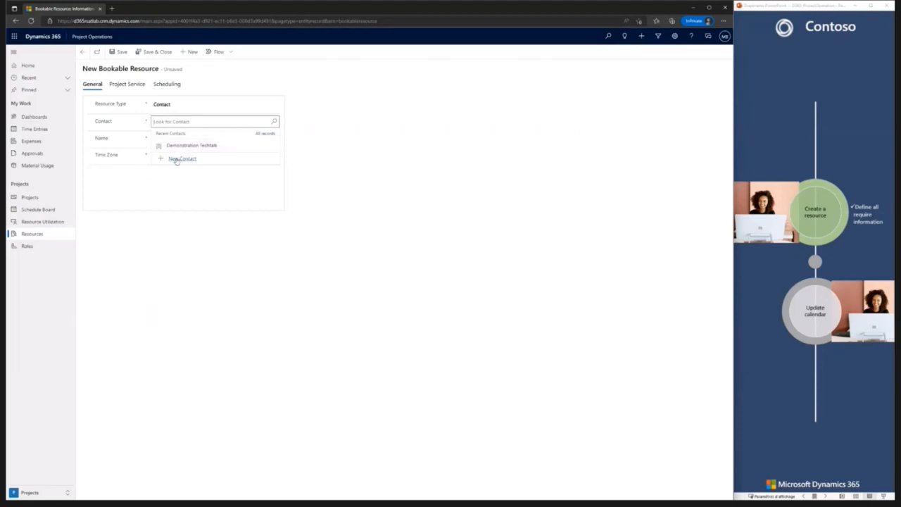
left_click(195, 146)
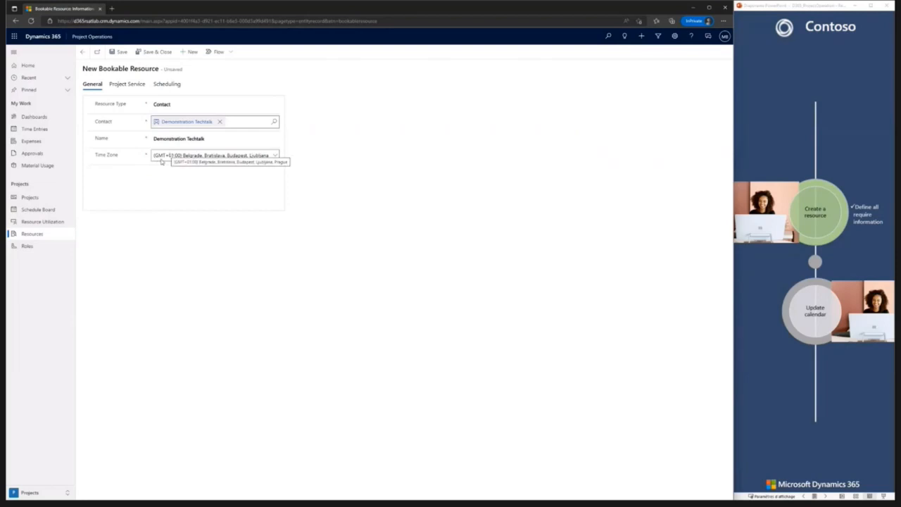
left_click(114, 53)
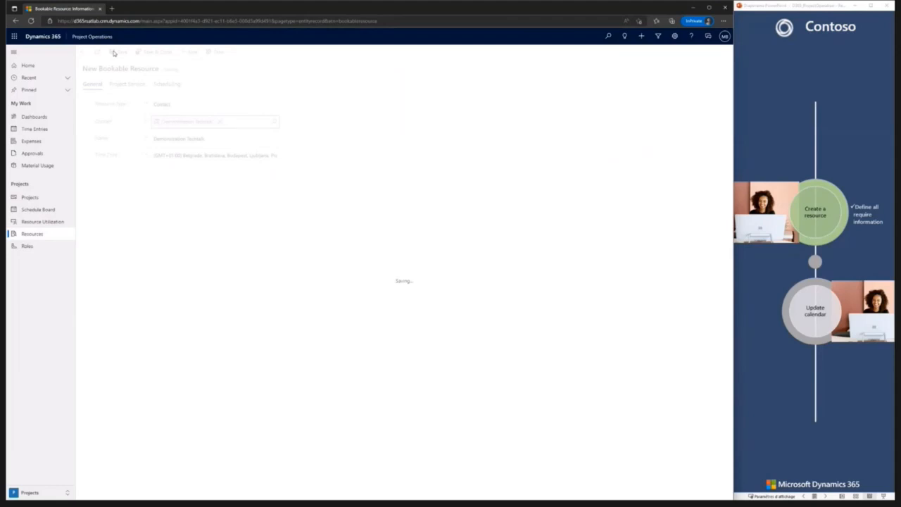
- Add the skill "My skill for this techtalk" with the rating value Familiar to the resource's project service details
left_click(130, 93)
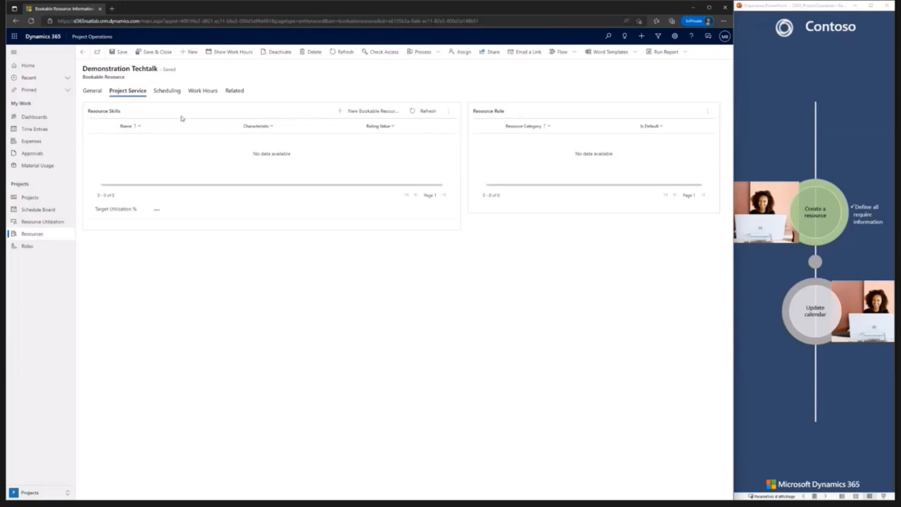
left_click(375, 114)
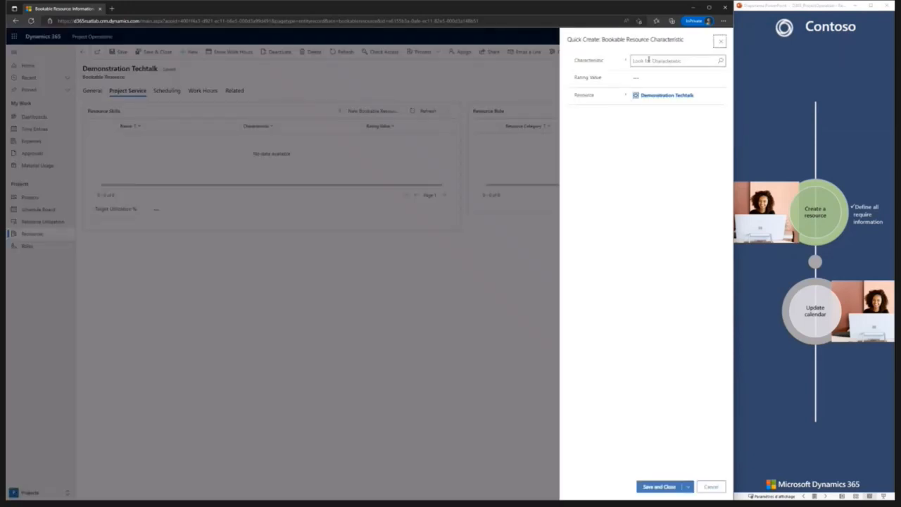
left_click(648, 61)
left_click(637, 84)
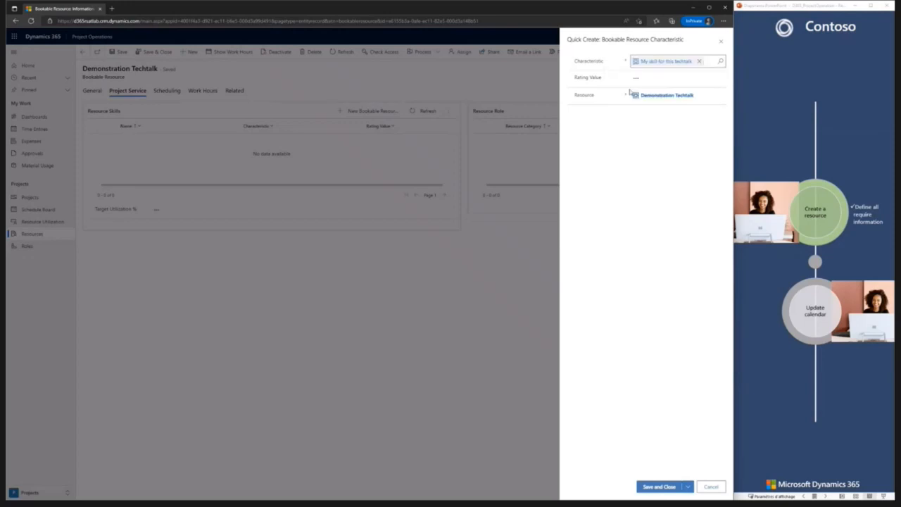
left_click(657, 79)
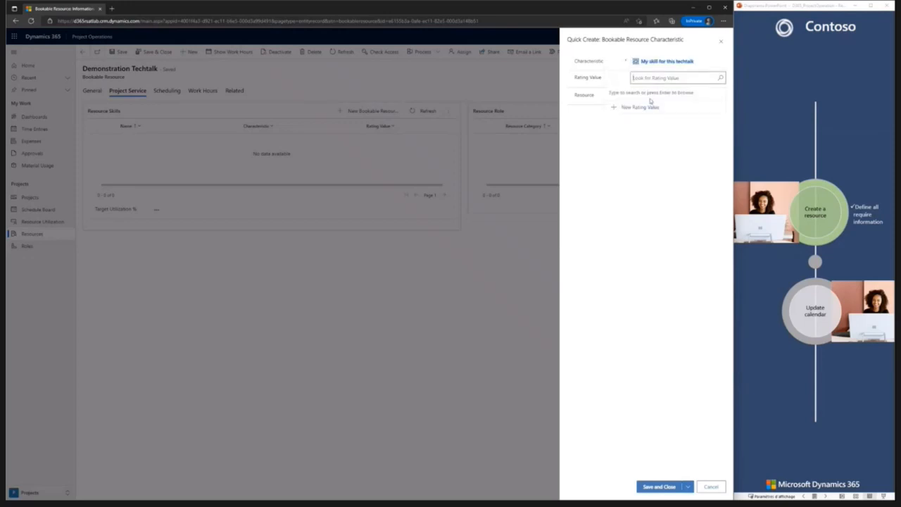
left_click(721, 80)
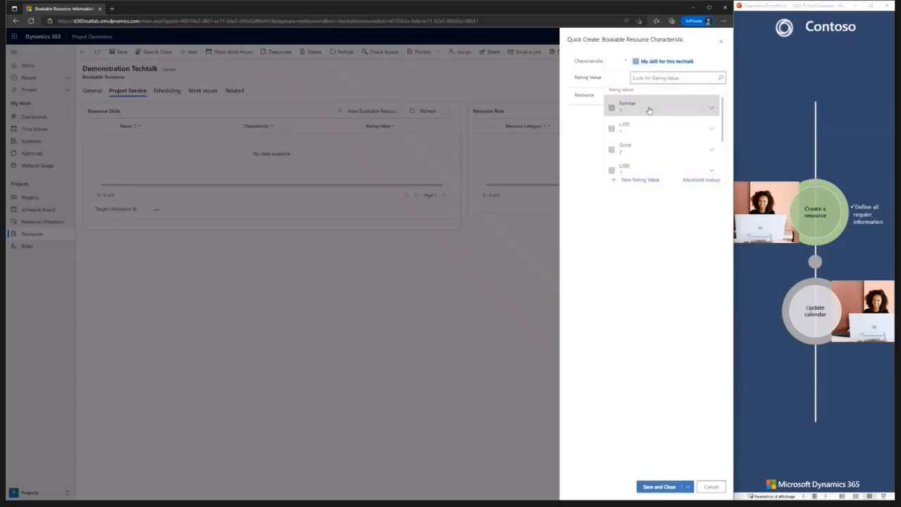
left_click(649, 110)
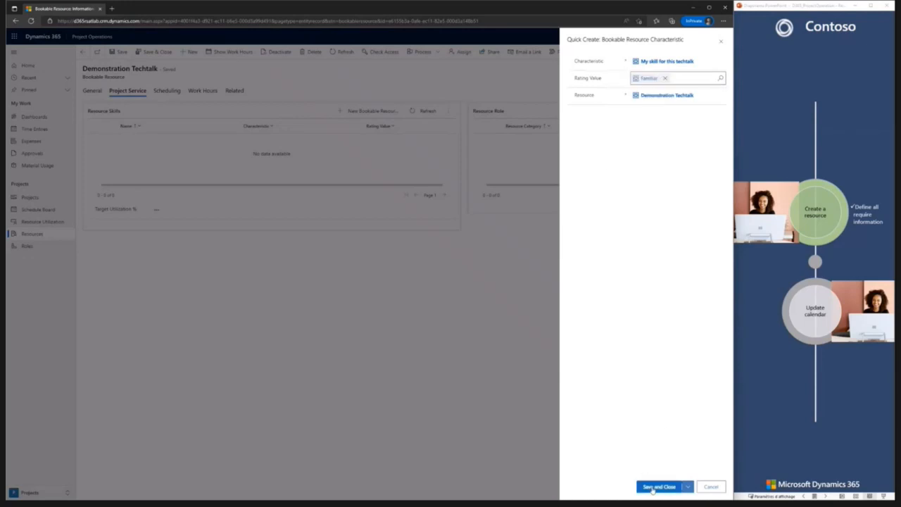
left_click(655, 488)
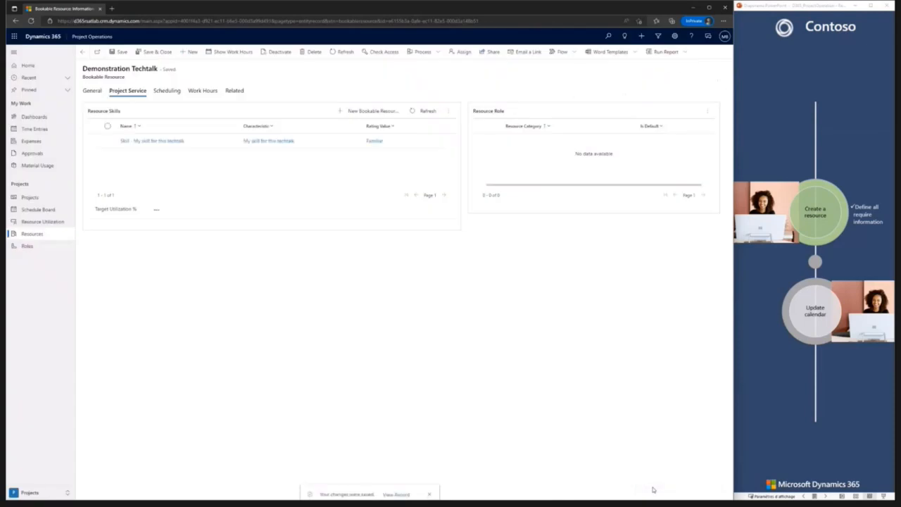
- Assign the resource category "My role for this techtalk" to the resource as its default role, then save and close the assignment
left_click(709, 113)
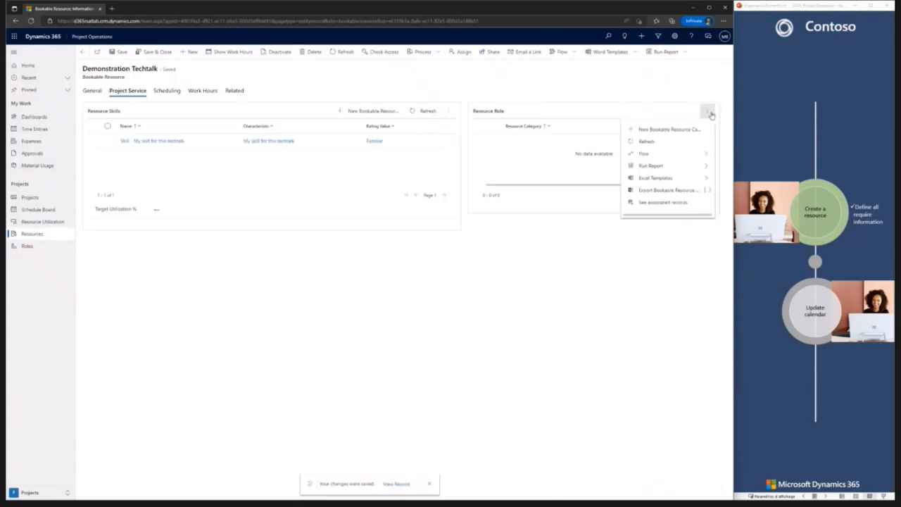
left_click(669, 130)
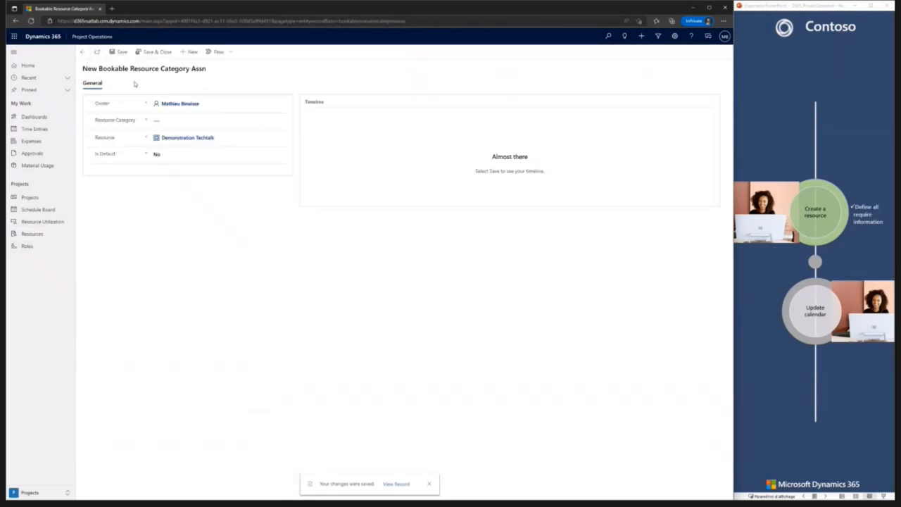
left_click(169, 121)
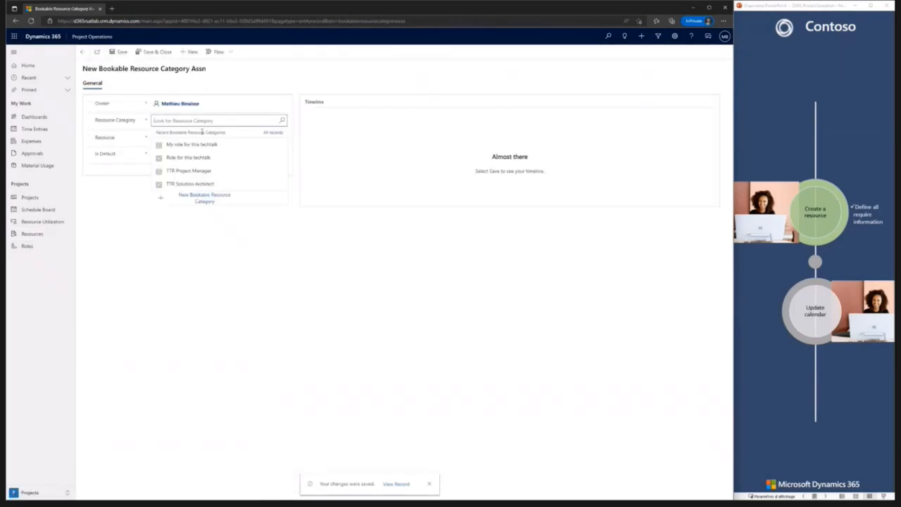
left_click(169, 145)
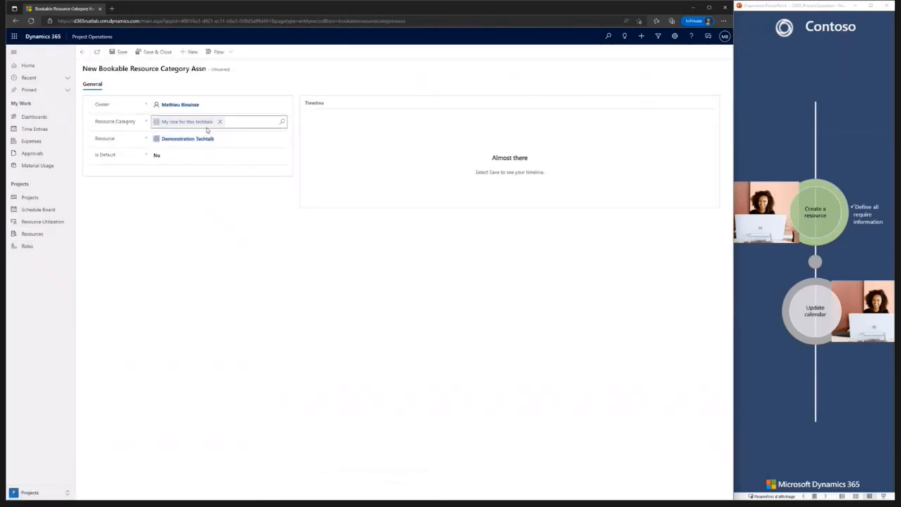
left_click(168, 155)
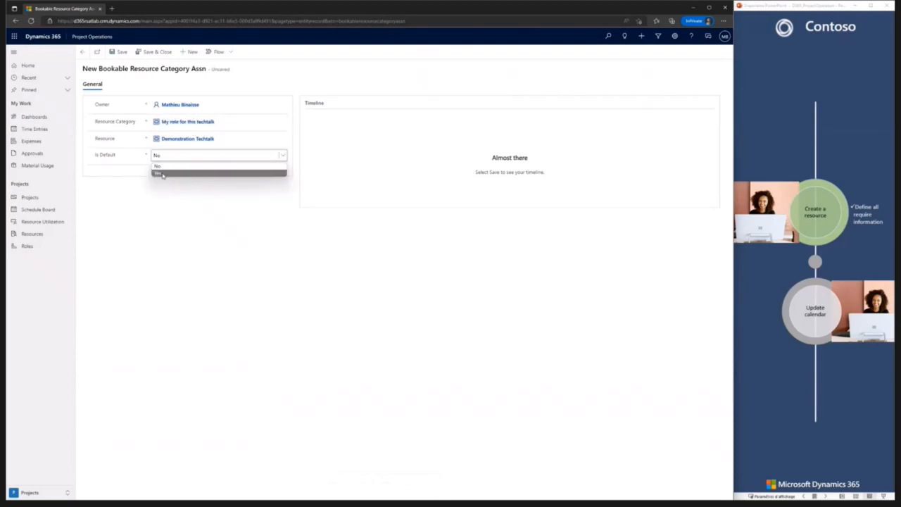
left_click(162, 174)
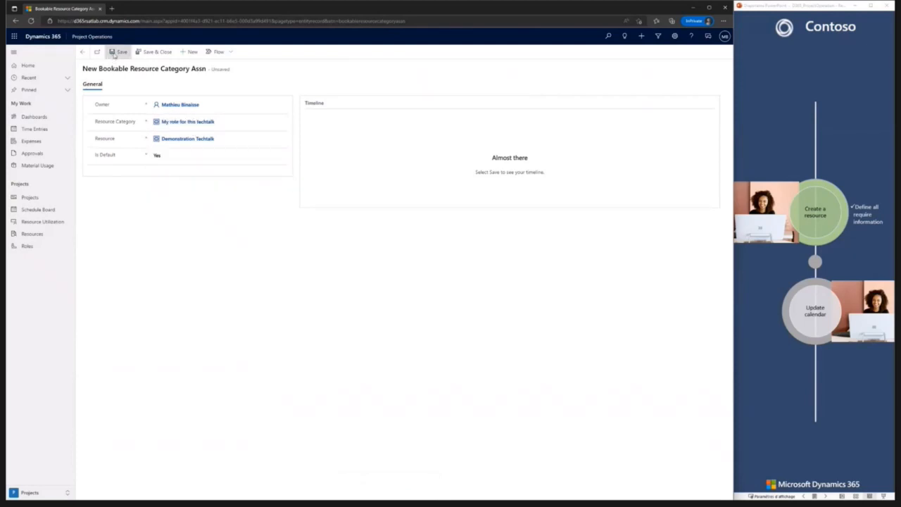
left_click(117, 53)
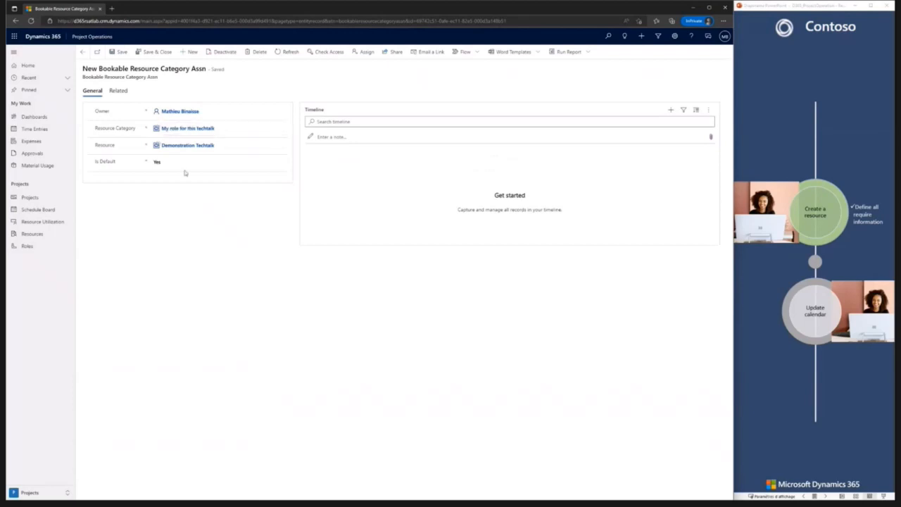
left_click(155, 51)
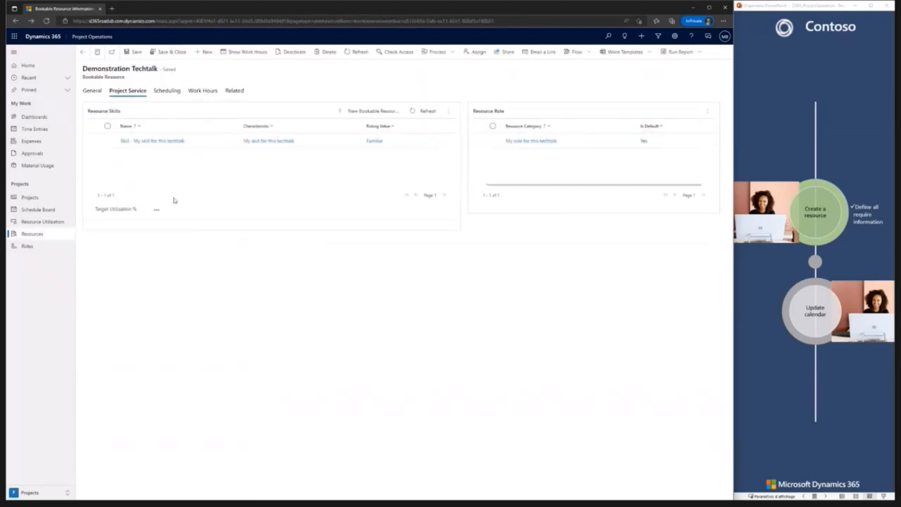
- Set the resource's target utilization to 80 %, keep its start location as Location Agnostic, and save the record
left_click(175, 208)
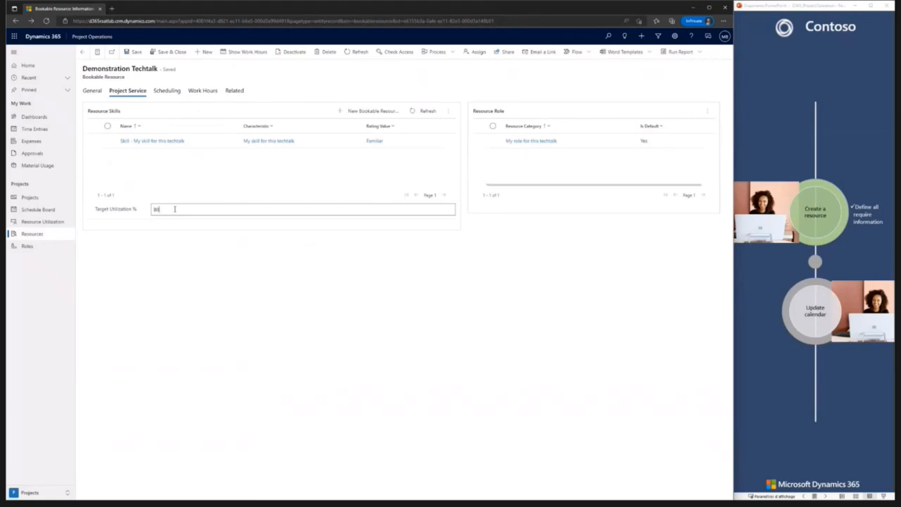
left_click(171, 91)
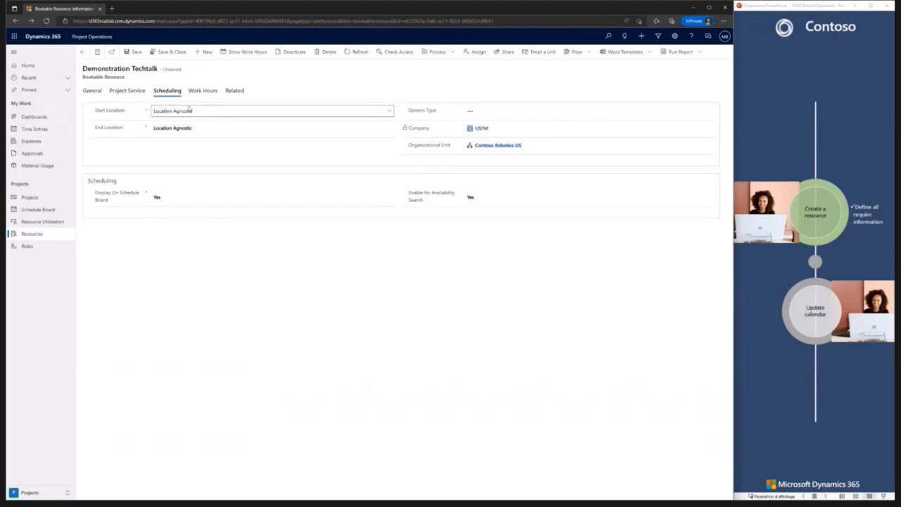
left_click(174, 111)
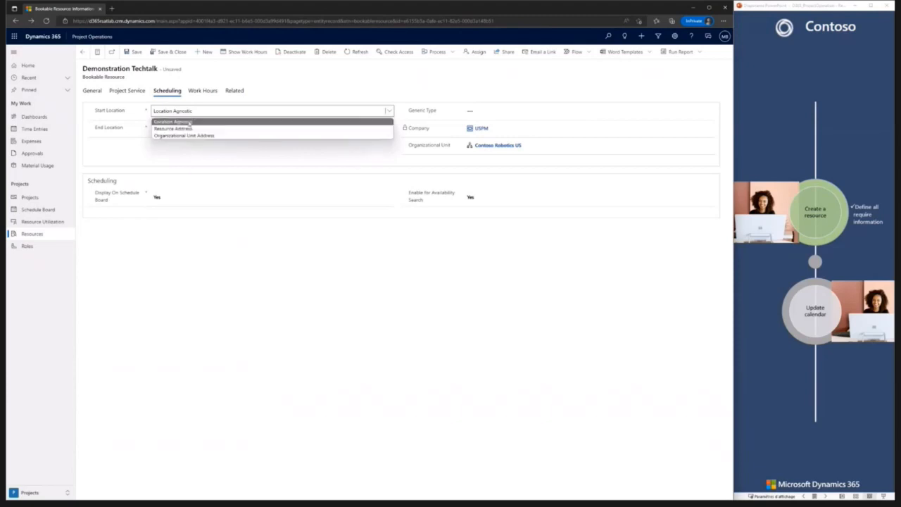
left_click(189, 122)
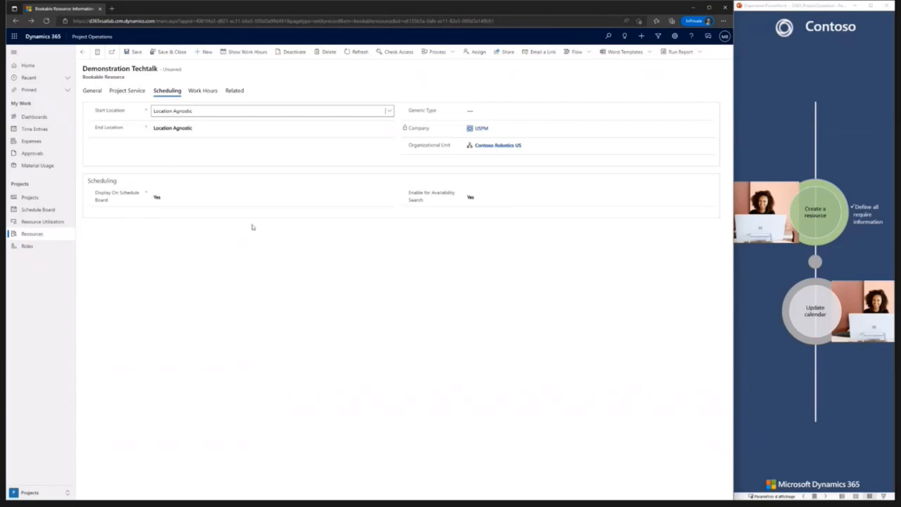
key("ctrl+s")
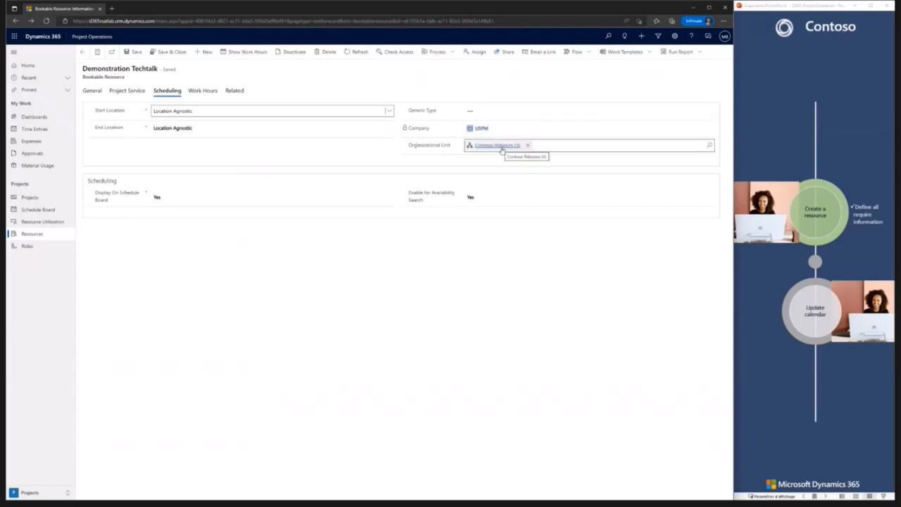
- Review the resource's start location options, related resource territories and work hours calendar
left_click(391, 115)
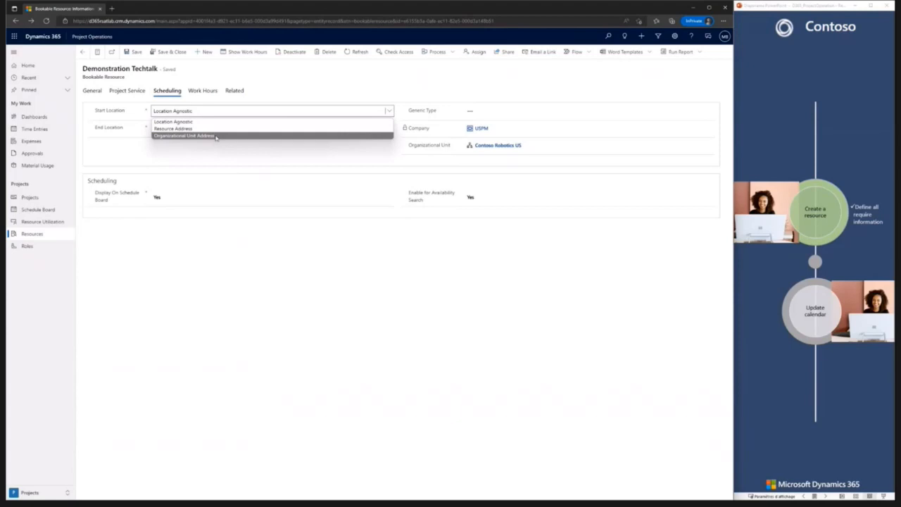
left_click(367, 87)
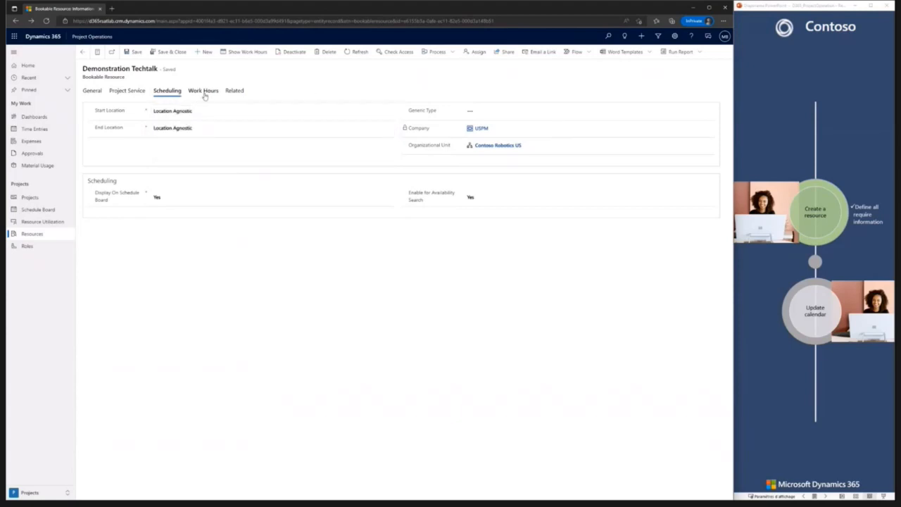
left_click(236, 92)
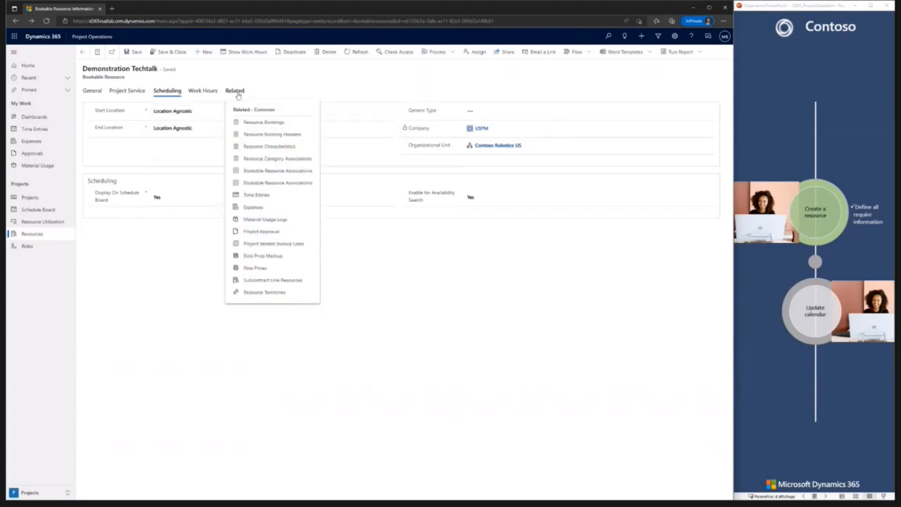
left_click(259, 292)
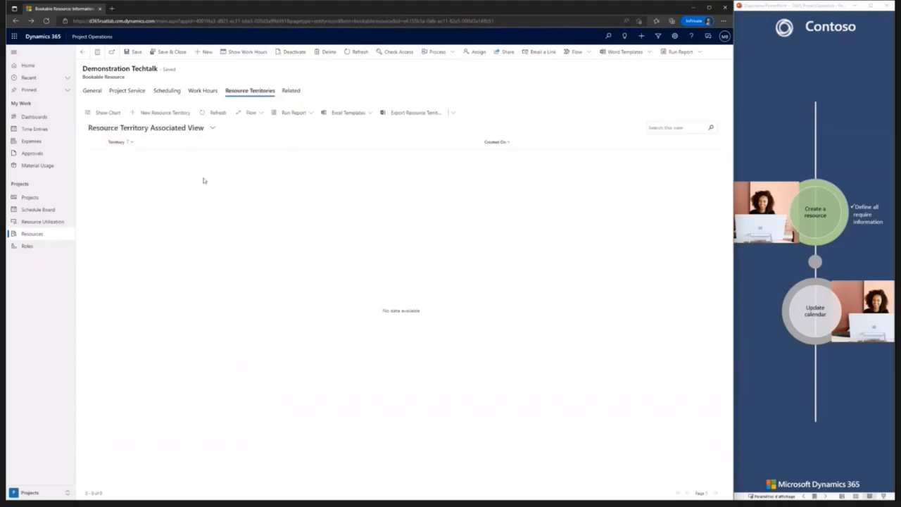
left_click(205, 92)
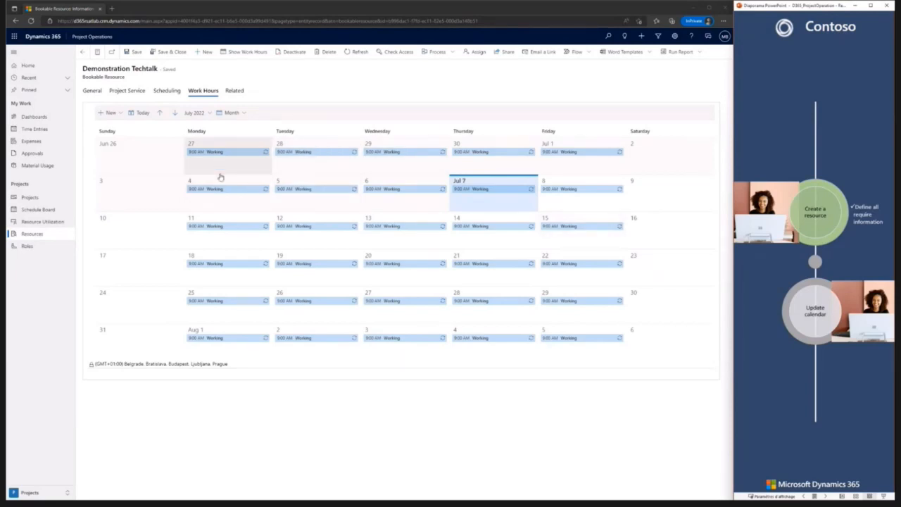
- Check the work hour template assigned in the Contoso Robotics US project parameters, after viewing the list of calendar templates in Settings
left_click(777, 304)
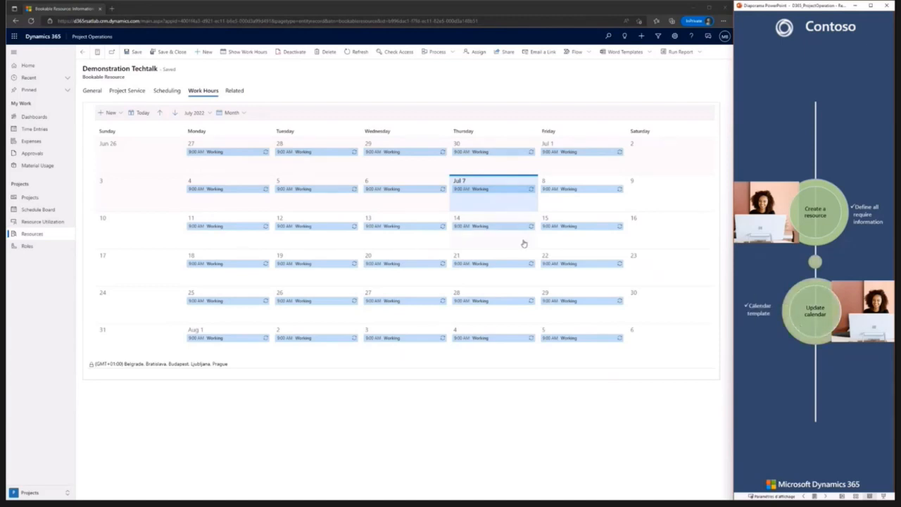
left_click(31, 493)
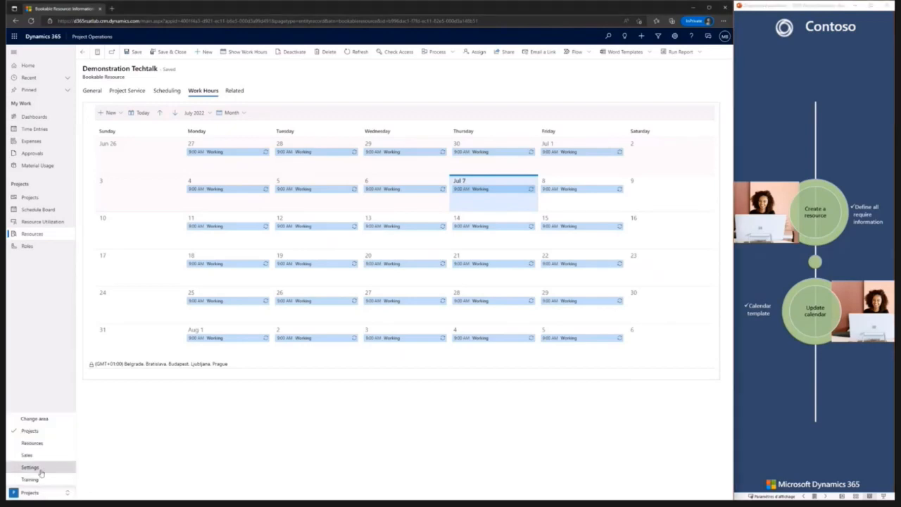
left_click(36, 467)
left_click(29, 191)
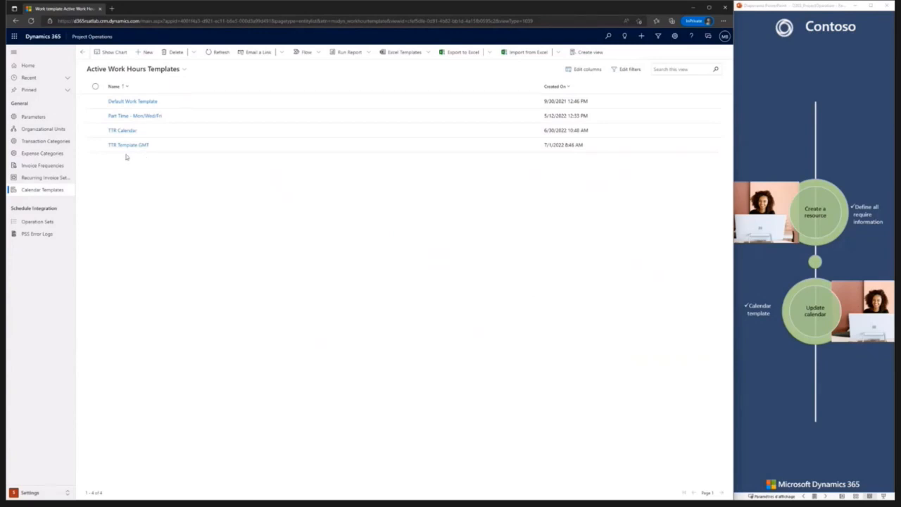
left_click(37, 119)
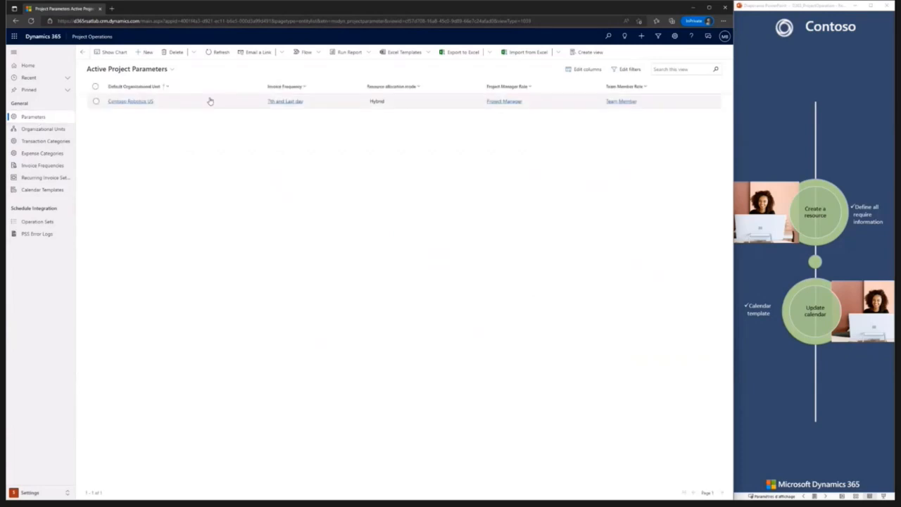
double_click(210, 101)
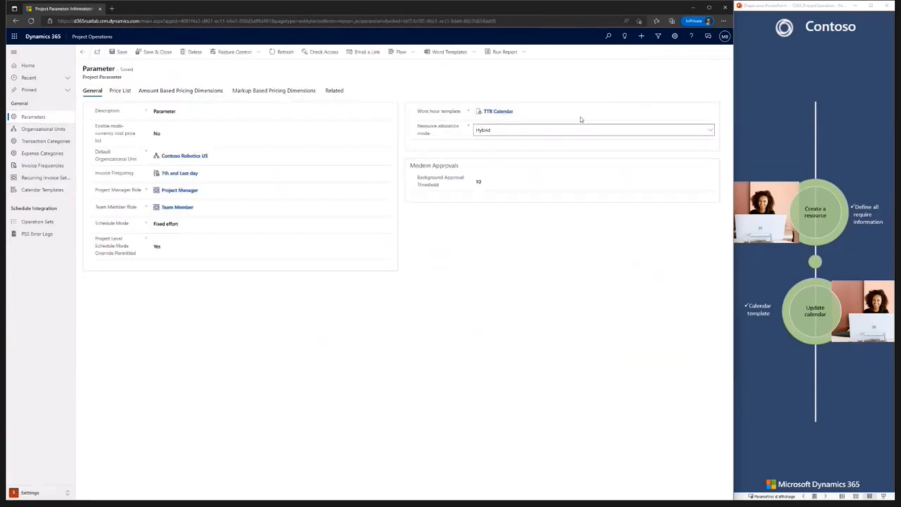
- Review the TTR Calendar work template and the work hours of its template resource, TTR Template 09:00 17:00
left_click(500, 114)
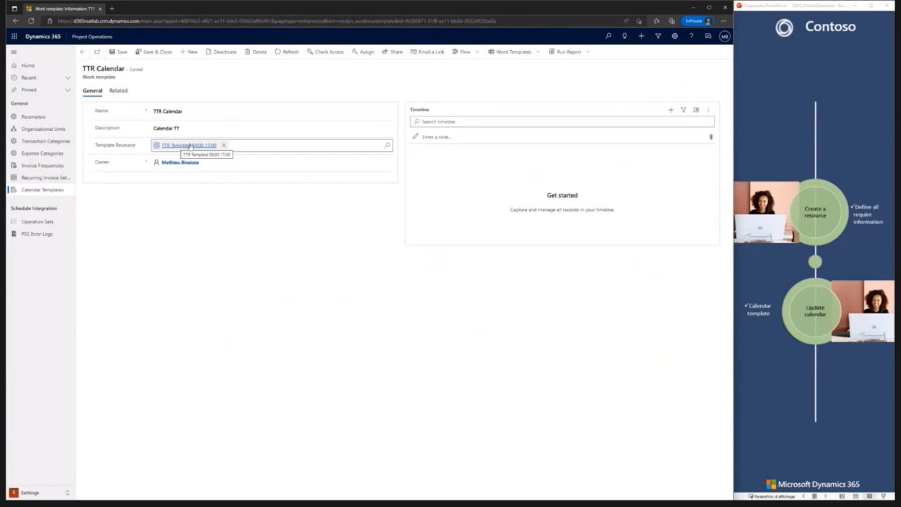
left_click(210, 146)
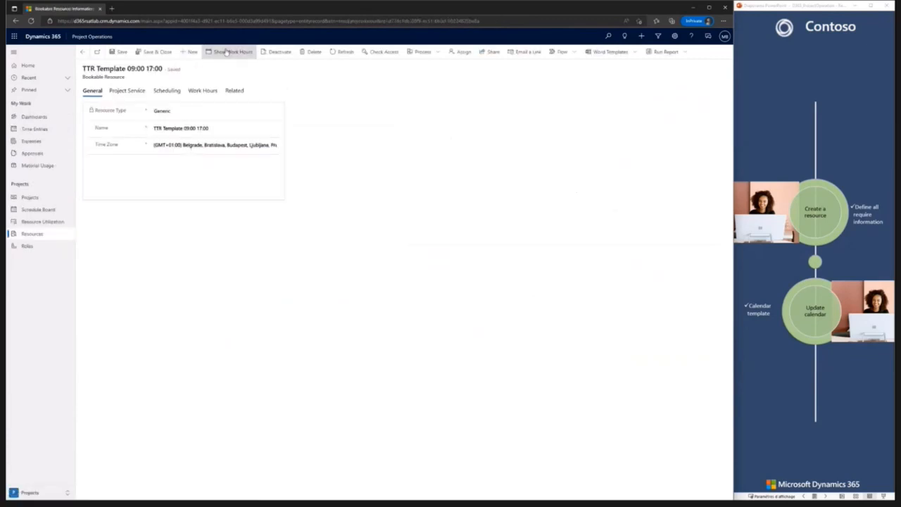
left_click(226, 53)
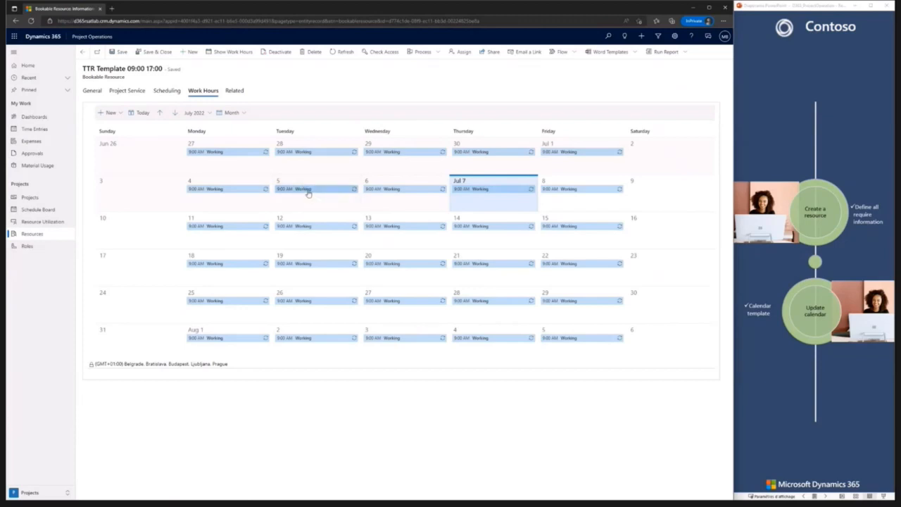
left_click(83, 53)
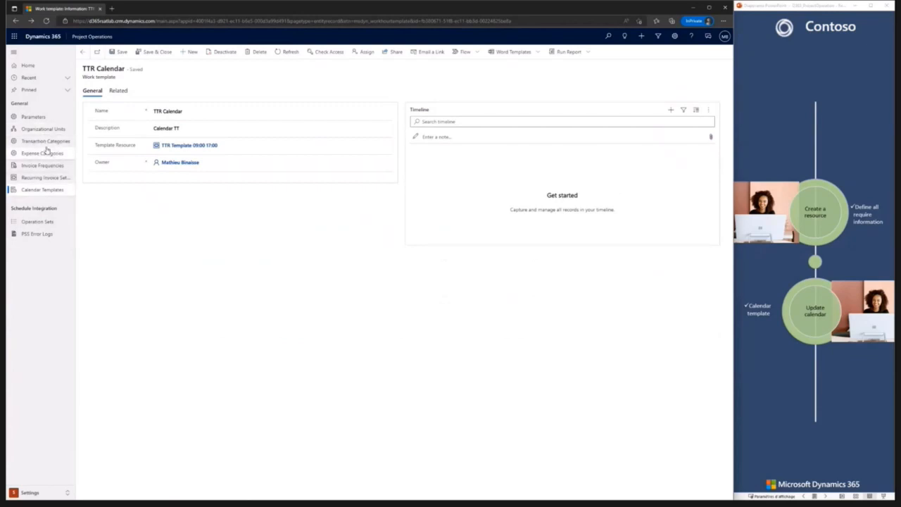
- Start a new calendar template named "Calendar template for this techtalk" with the description "Nice description"
left_click(42, 191)
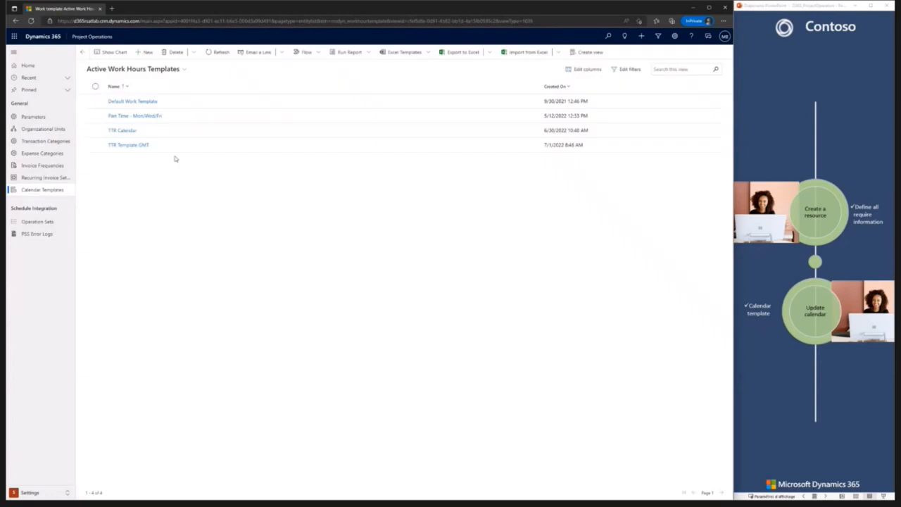
left_click(151, 55)
left_click(167, 105)
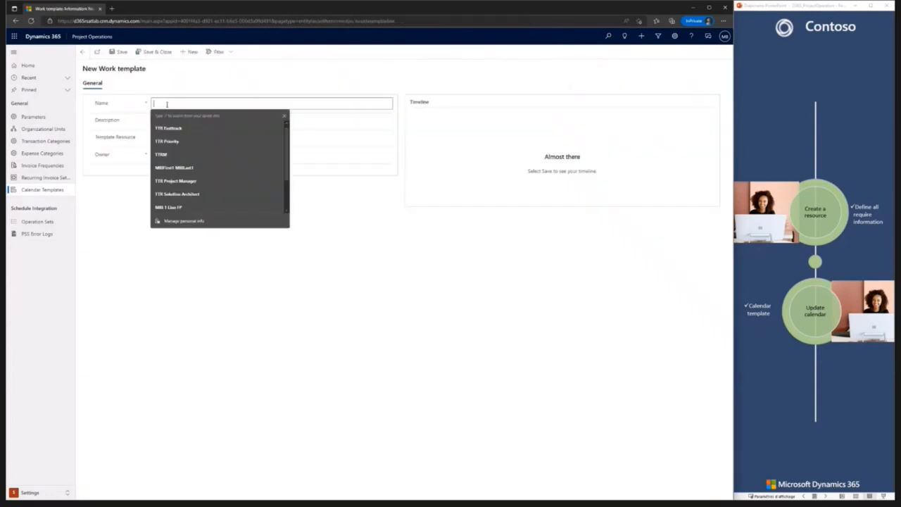
type("Calendar template for this")
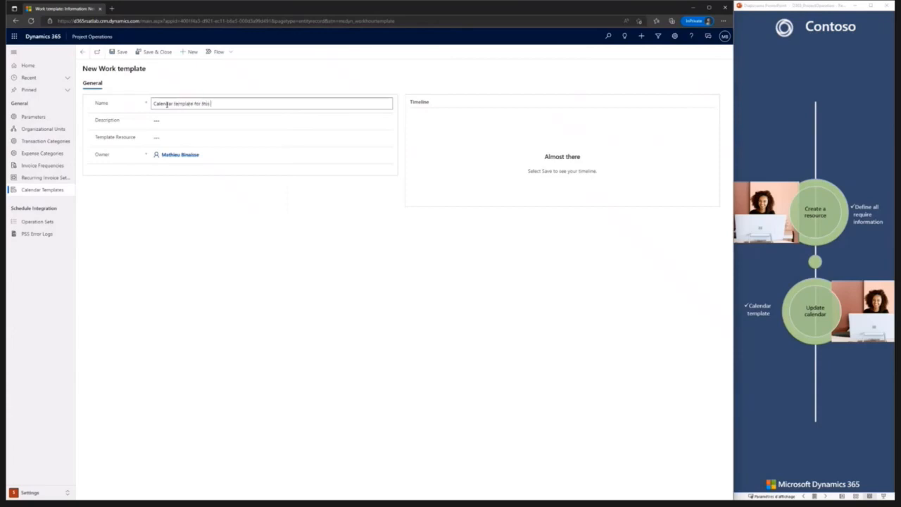
type("techtalk")
key("Tab")
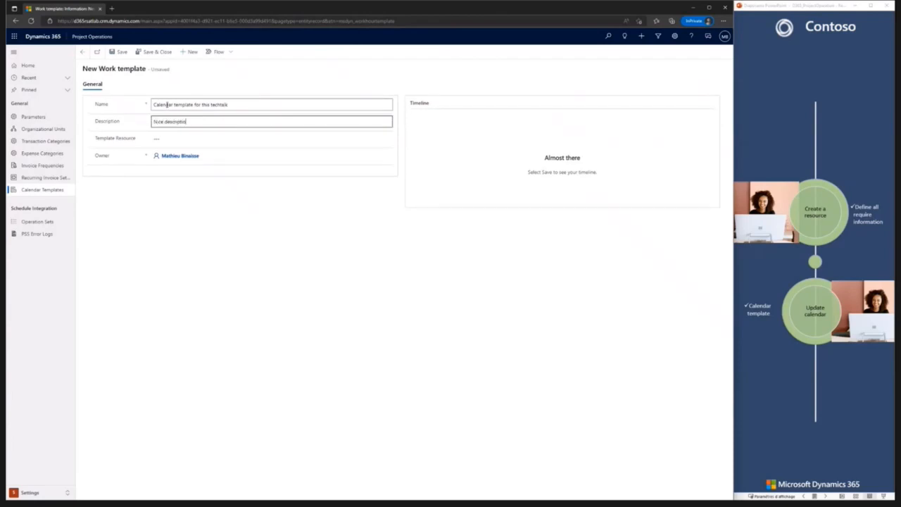
key("Tab")
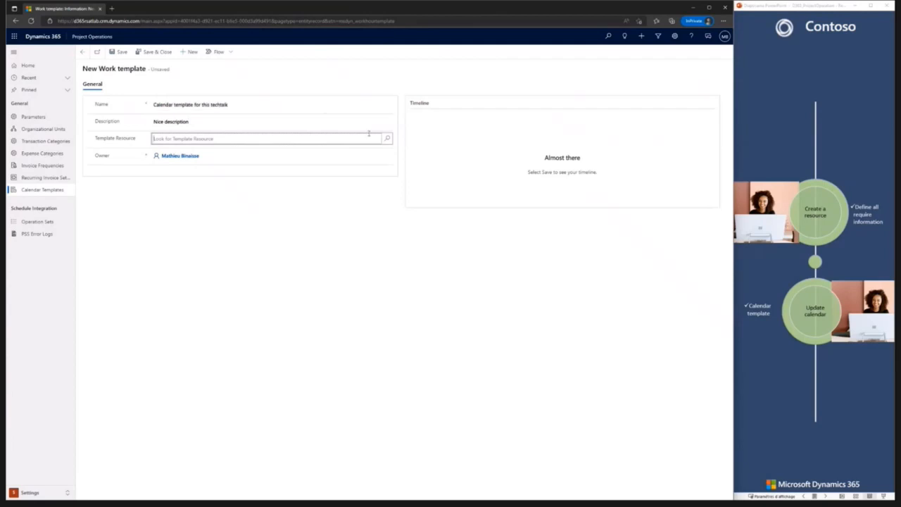
- Save the template and create a Generic bookable resource named "template Calendar for this techtalk" from its template resource lookup
left_click(387, 139)
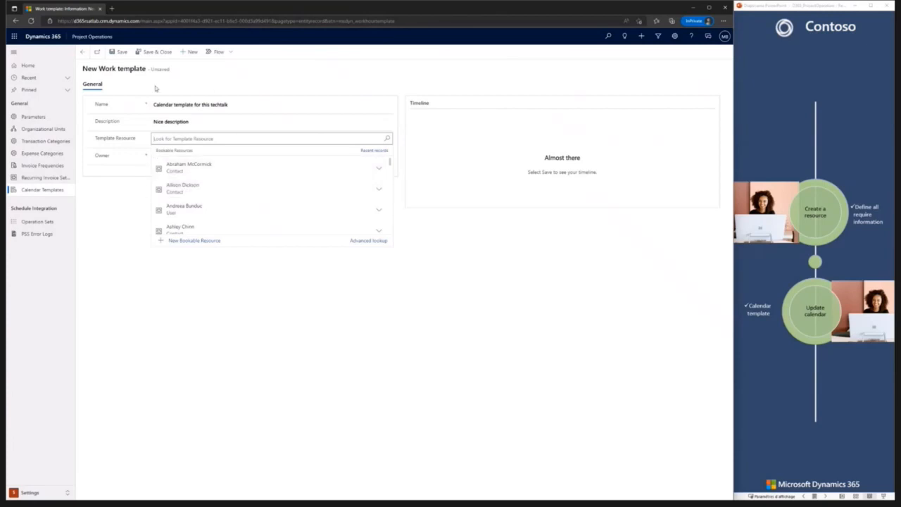
left_click(202, 242)
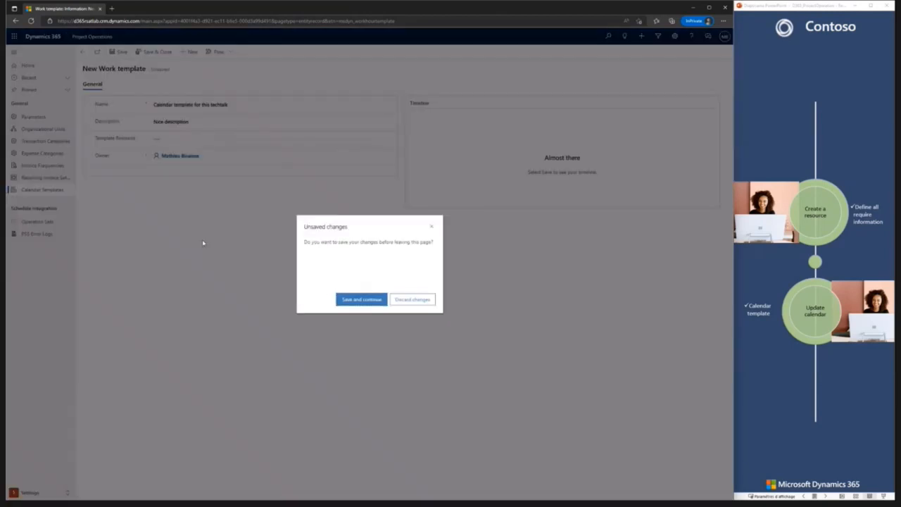
left_click(363, 301)
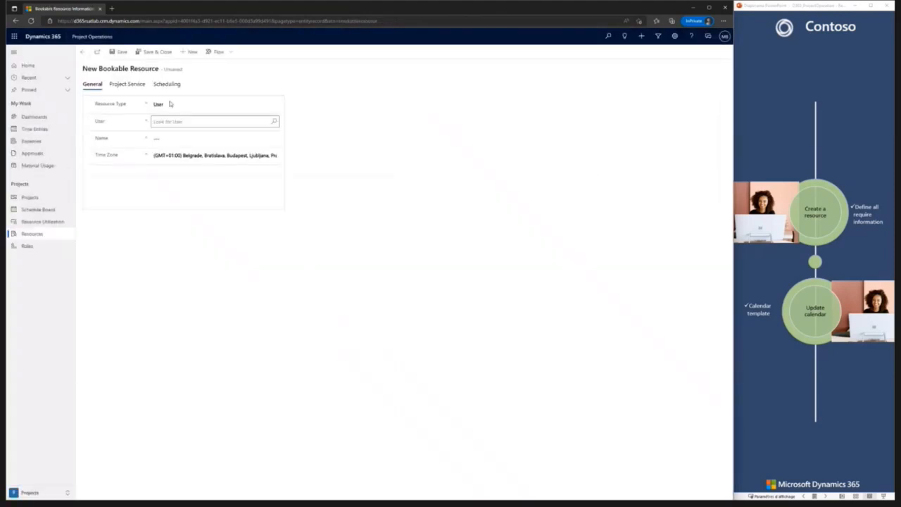
left_click(169, 104)
left_click(184, 127)
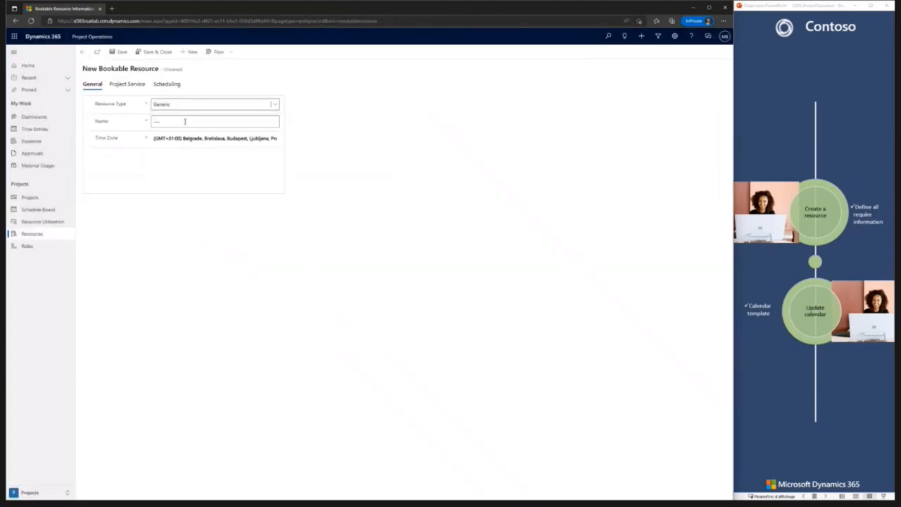
left_click(172, 121)
type("C")
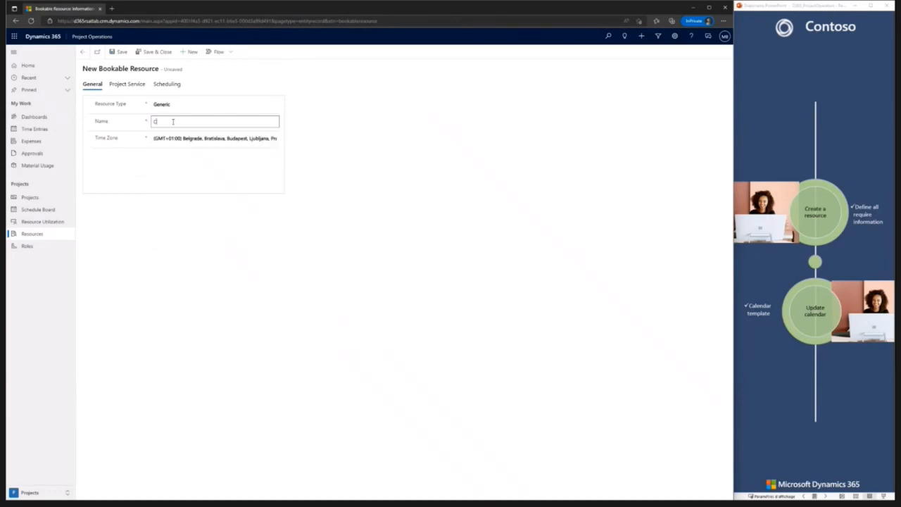
type("emplate Calendar for this techtalk")
key("ctrl+s")
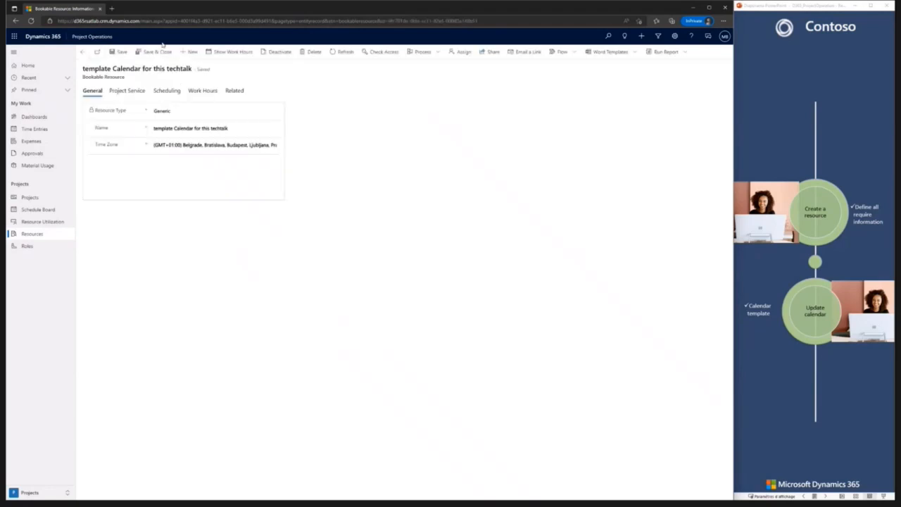
- Edit all events in the new resource's weekly work hours series and add a break to the working day
left_click(237, 54)
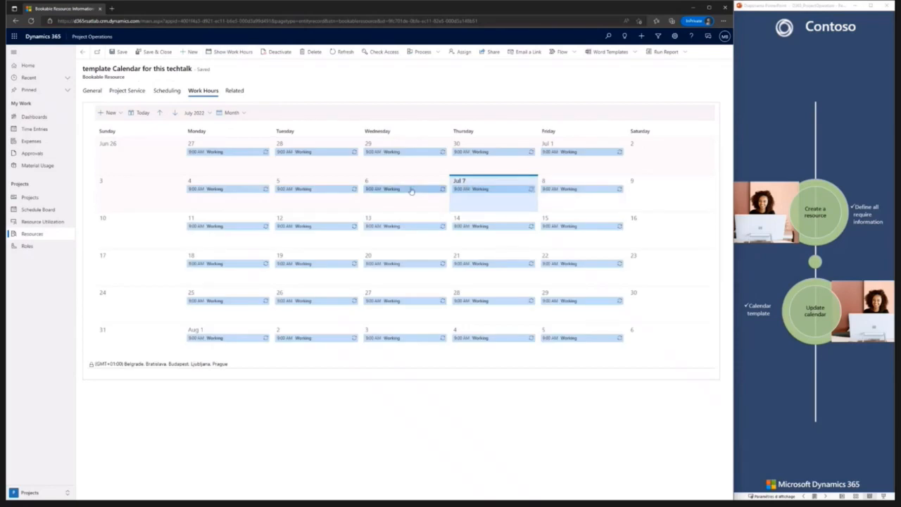
right_click(411, 191)
left_click(412, 191)
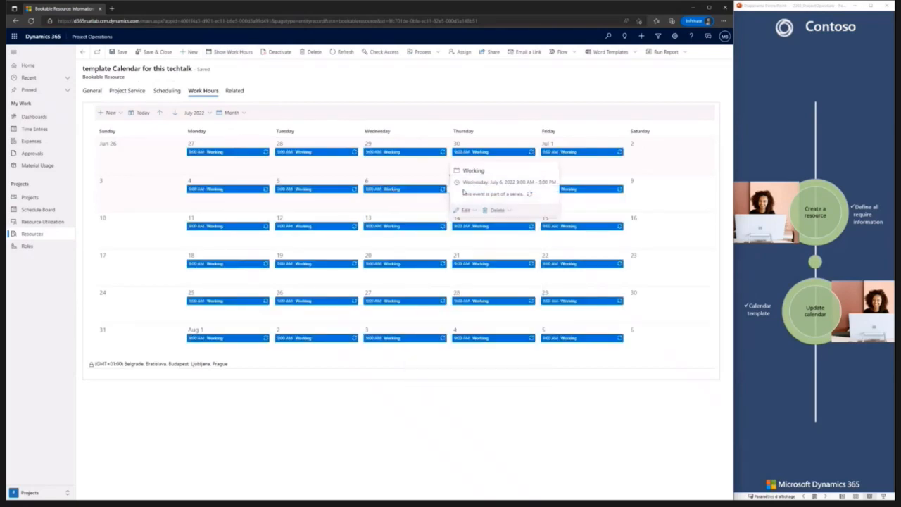
left_click(478, 211)
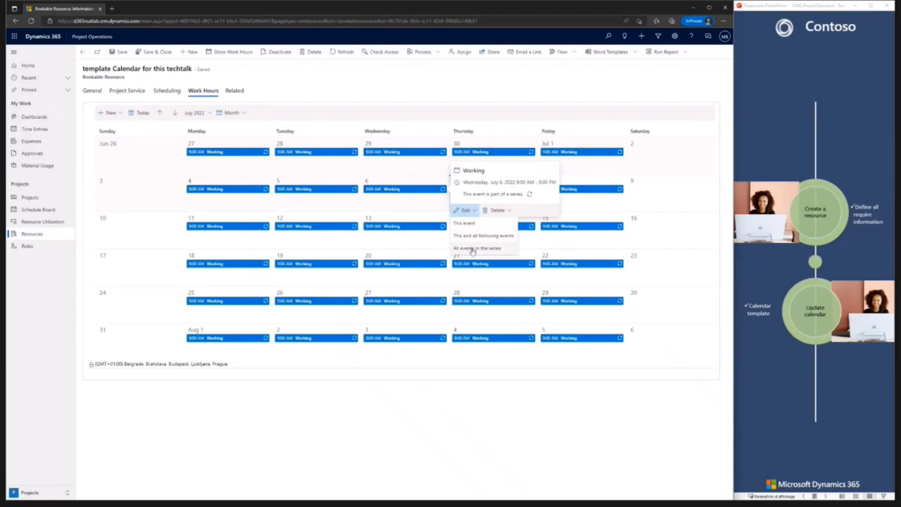
left_click(472, 249)
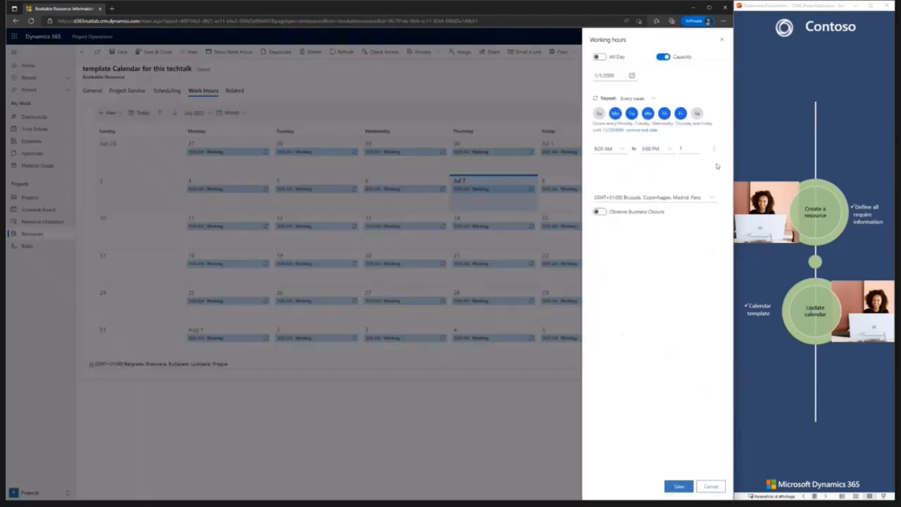
left_click(718, 153)
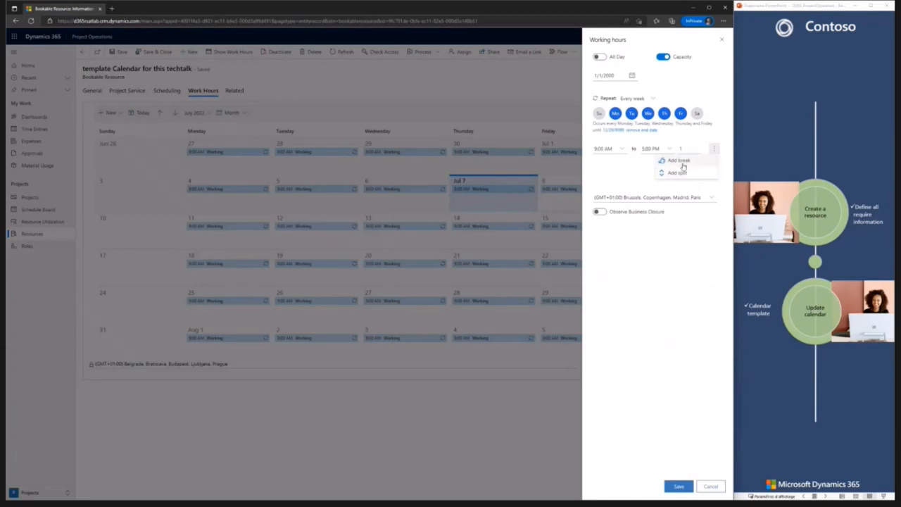
left_click(679, 161)
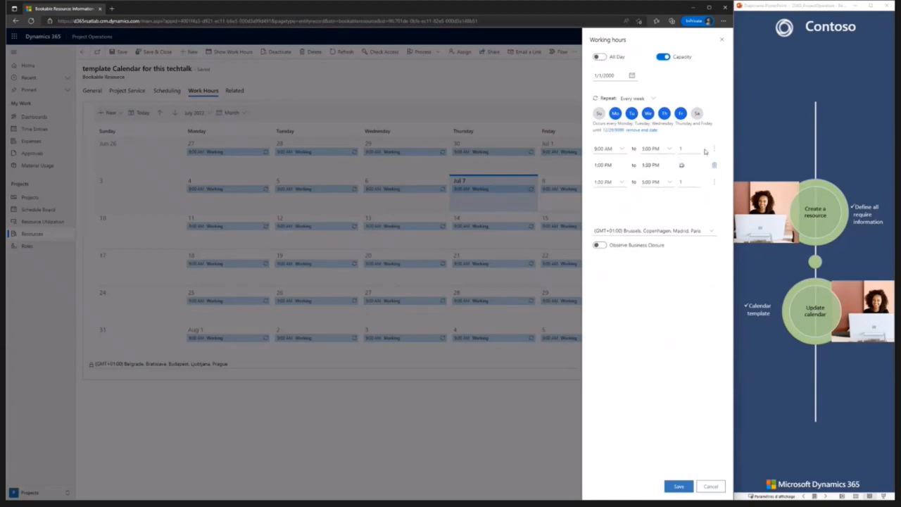
- Set the break to run from 12:30 PM to 2:00 PM and save the working hours
left_click(669, 148)
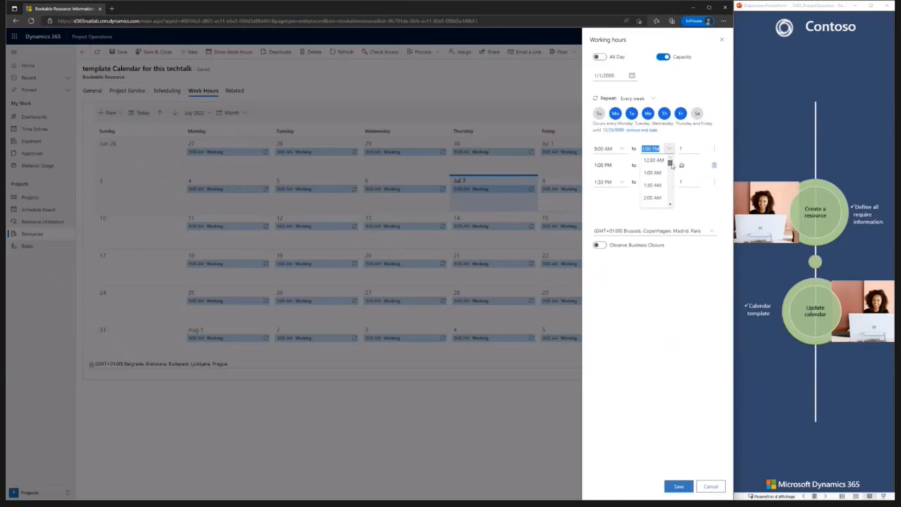
left_click_drag(671, 162, 671, 182)
left_click(651, 180)
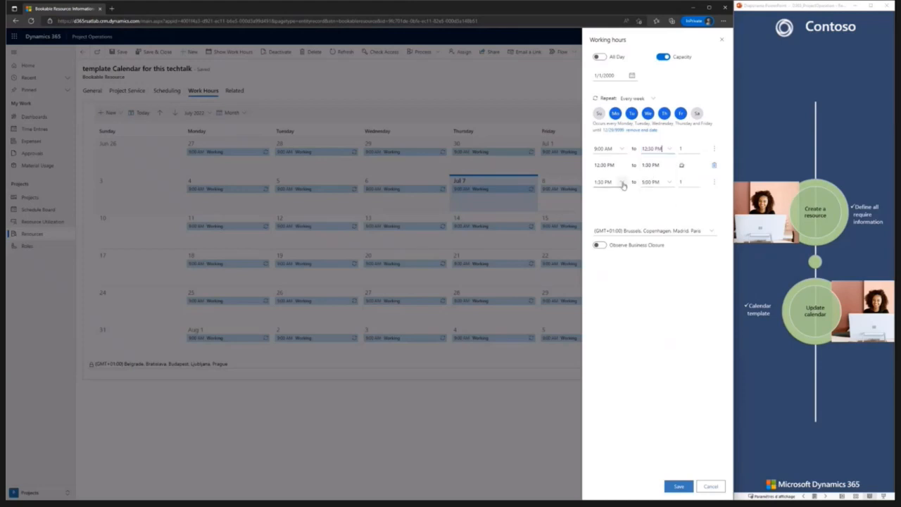
left_click(621, 182)
left_click_drag(626, 193, 625, 217)
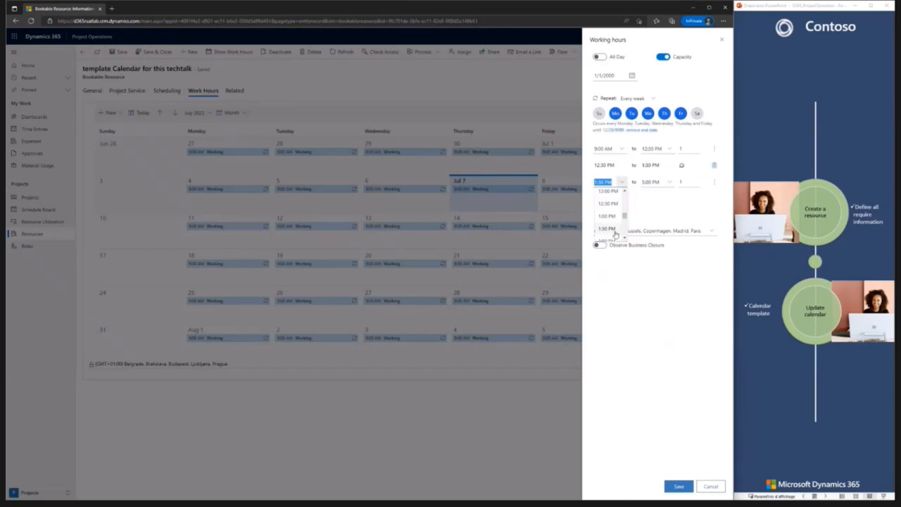
left_click(607, 238)
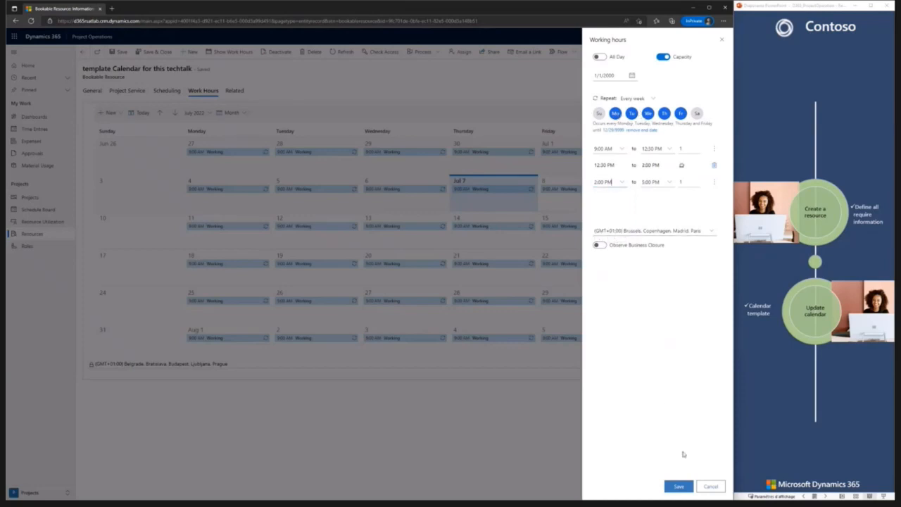
left_click(675, 489)
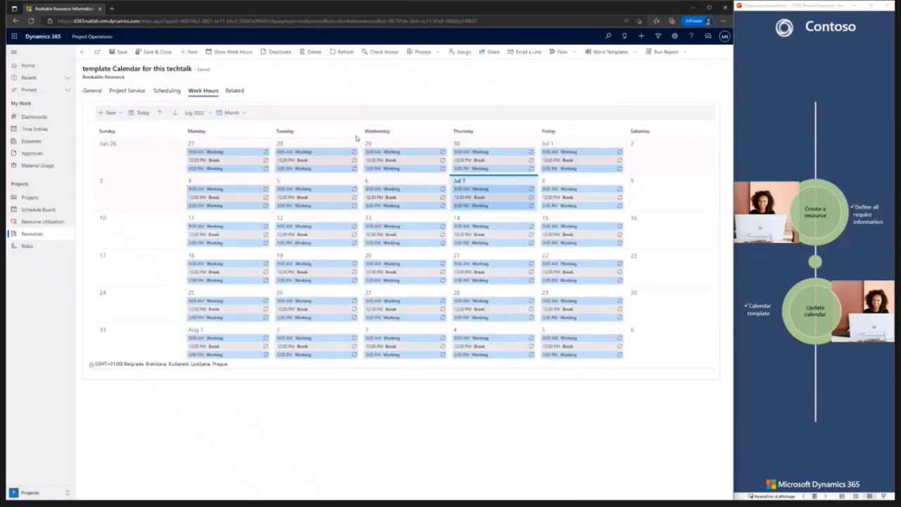
- Save and close the resource, assign "template Calendar for this techtalk" as the calendar template's template resource, and save the template
left_click(157, 53)
left_click(179, 145)
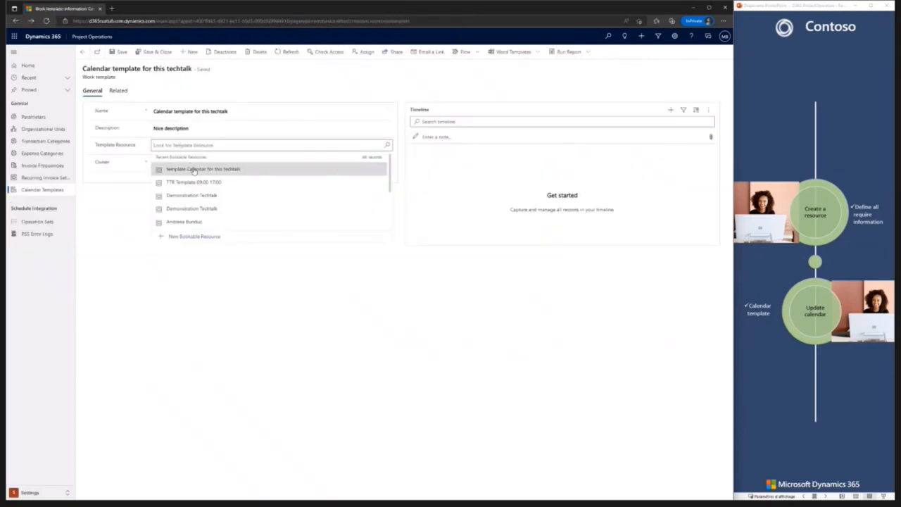
left_click(193, 170)
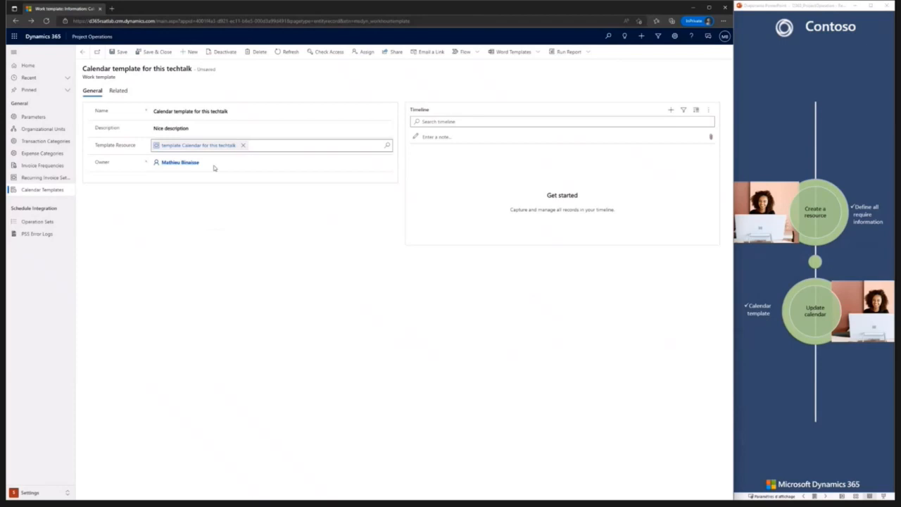
key("ctrl+s")
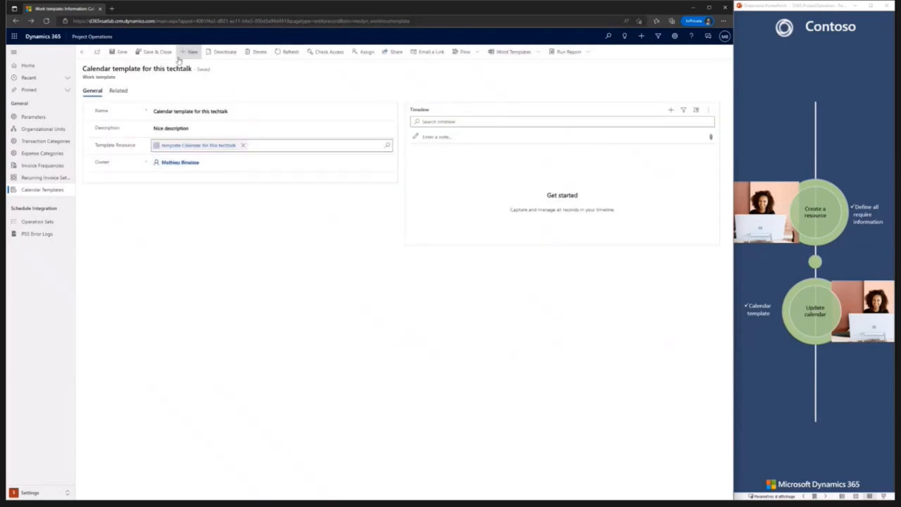
- Set the active project parameter's work hour template to "Calendar template for this techtalk" and save the parameter record
left_click(35, 118)
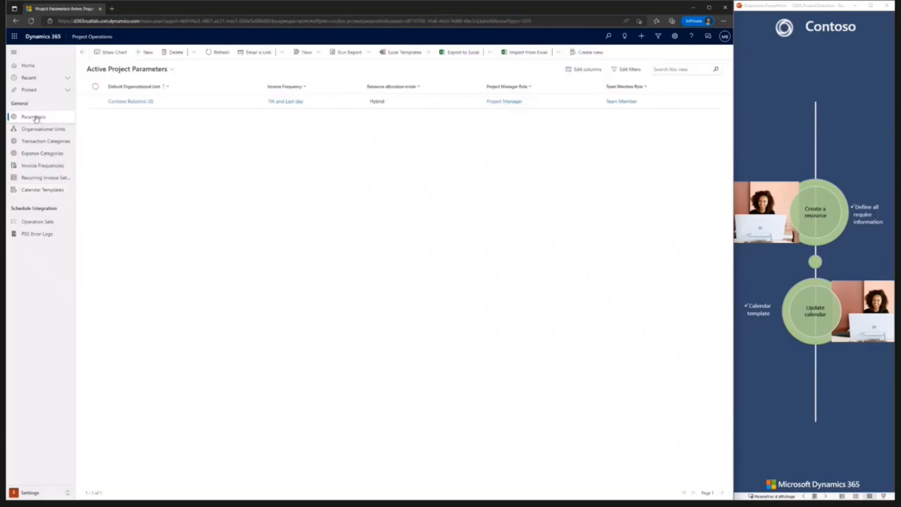
left_click(239, 107)
double_click(239, 107)
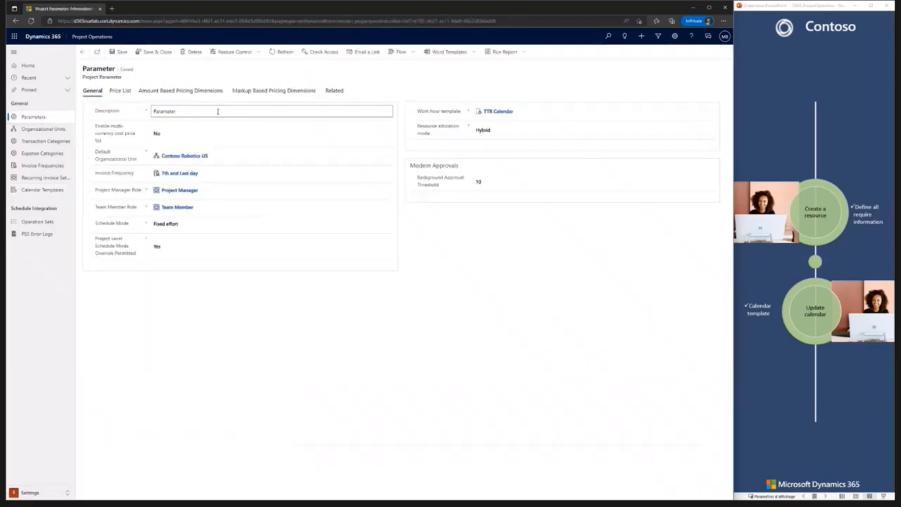
left_click(520, 112)
left_click(710, 111)
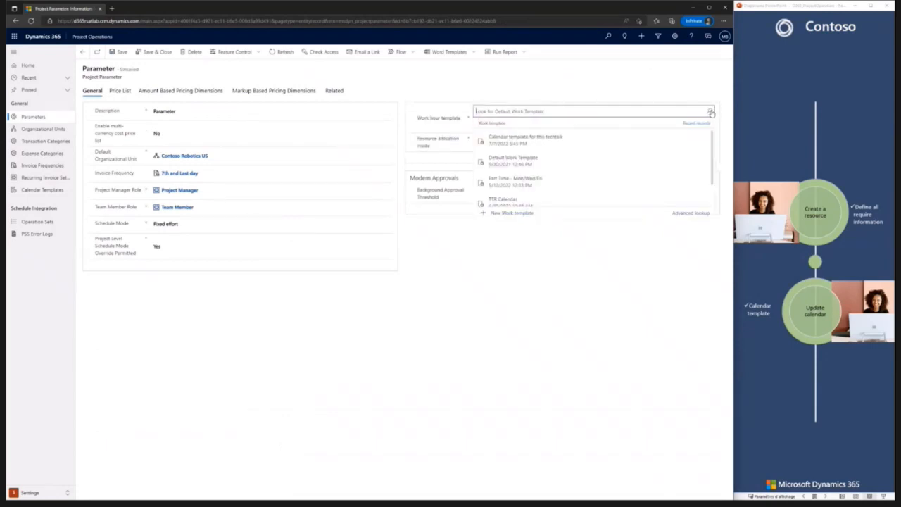
left_click(559, 139)
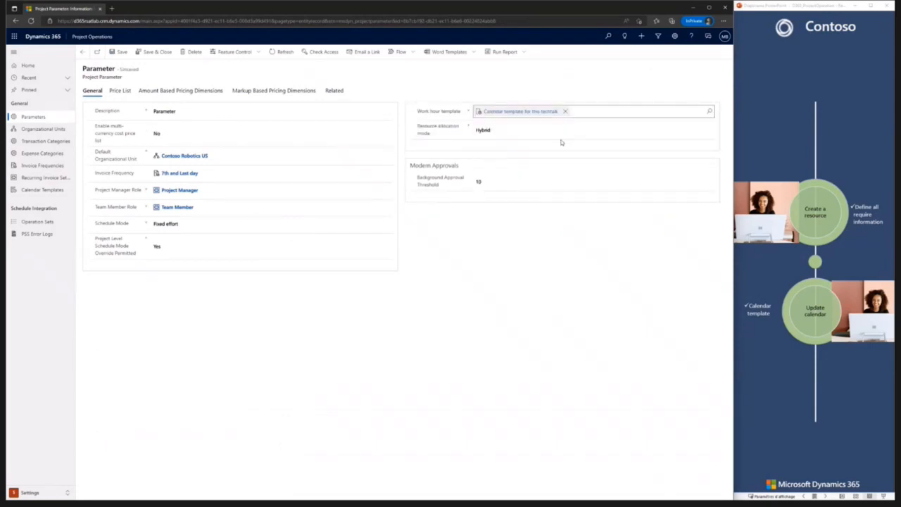
left_click(123, 54)
- Create and save a Generic bookable resource named "Demo calendar" in the Resources area and show its work hours
left_click(43, 494)
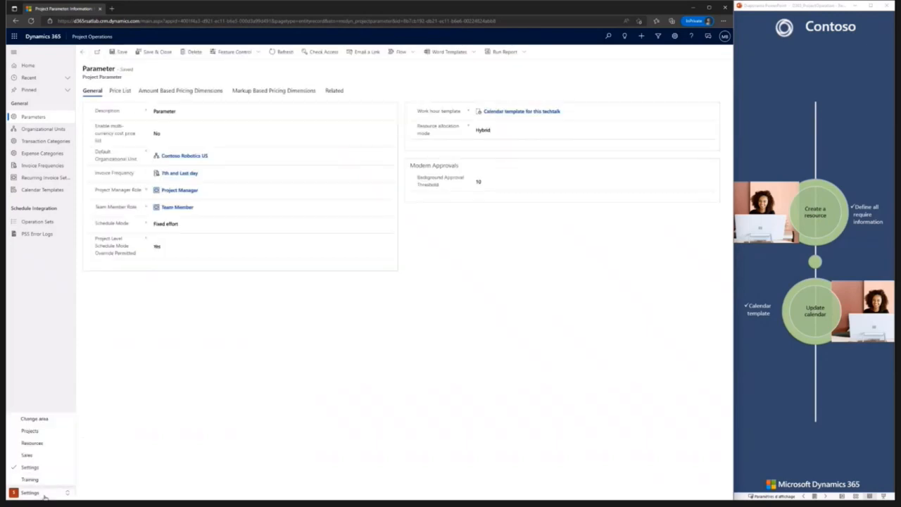
left_click(43, 443)
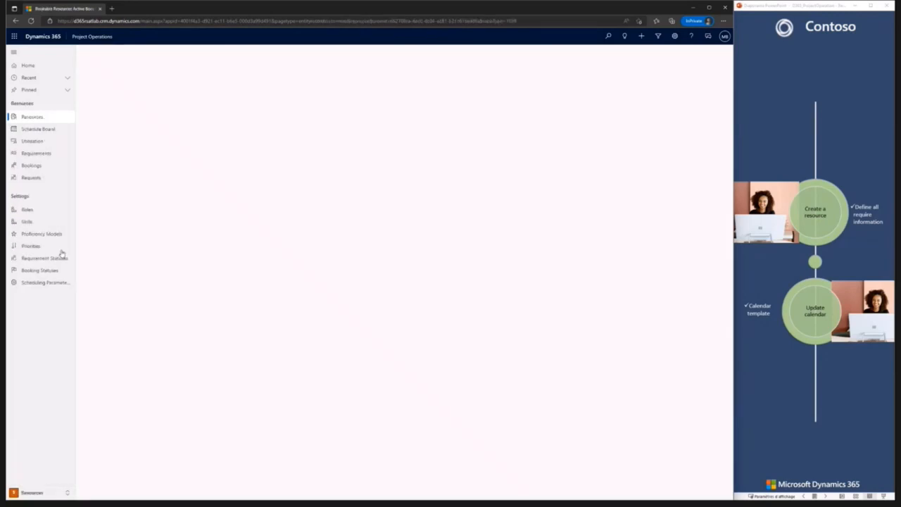
left_click(149, 57)
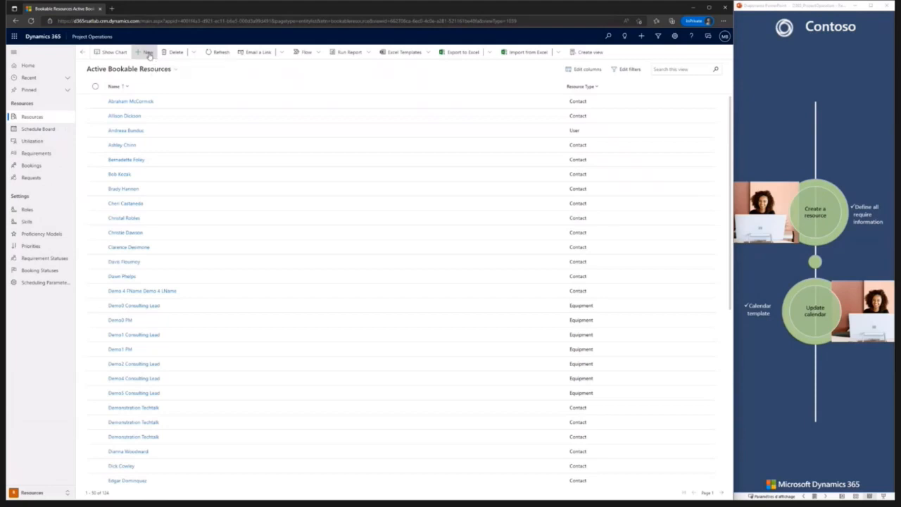
left_click(168, 105)
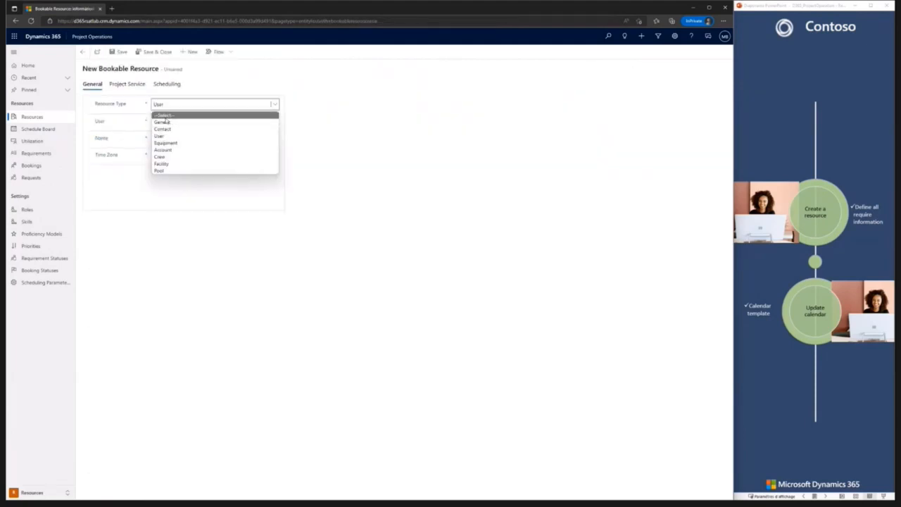
left_click(171, 124)
left_click(170, 123)
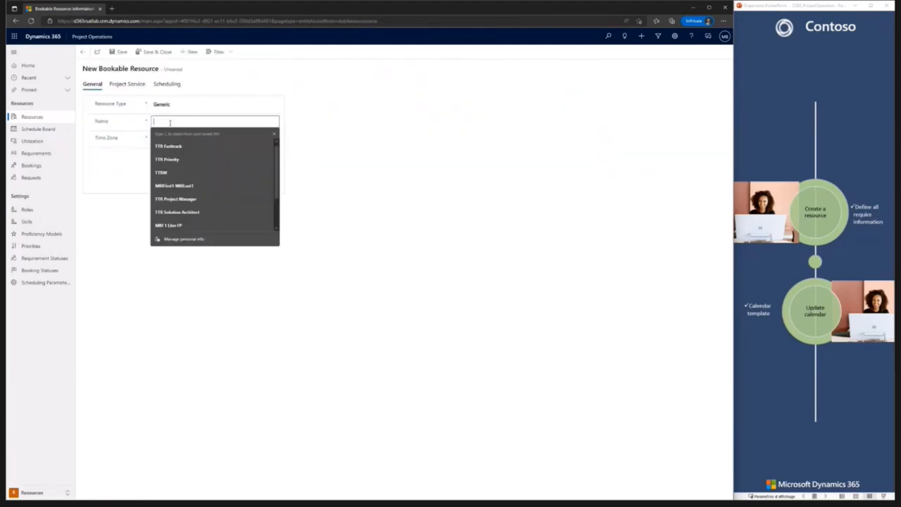
type("Demo calendar")
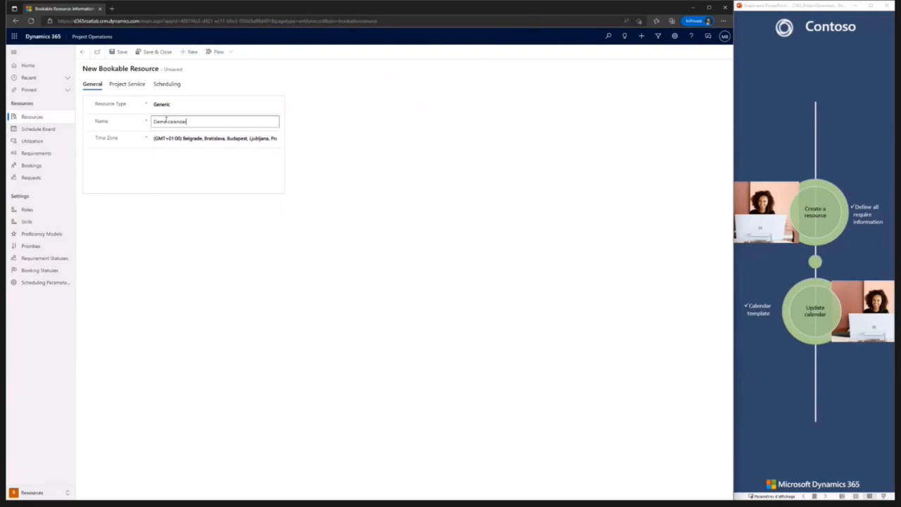
left_click(118, 52)
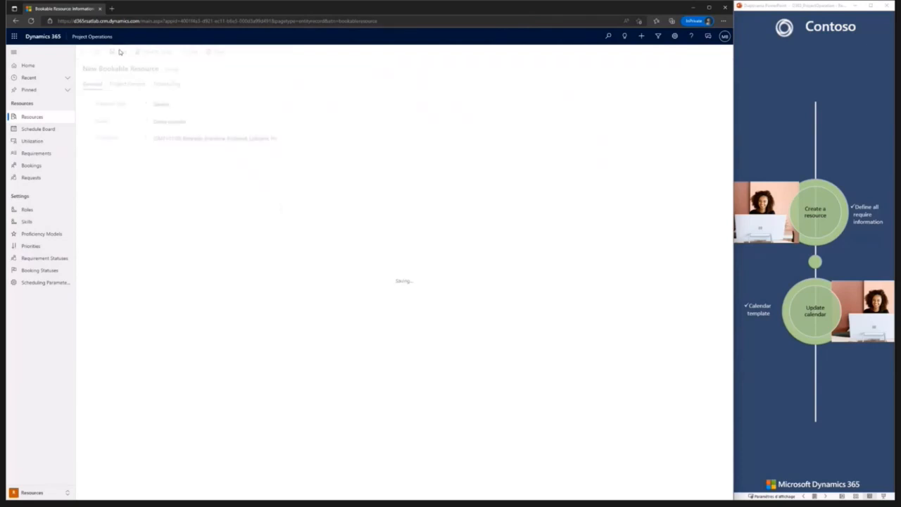
left_click(233, 51)
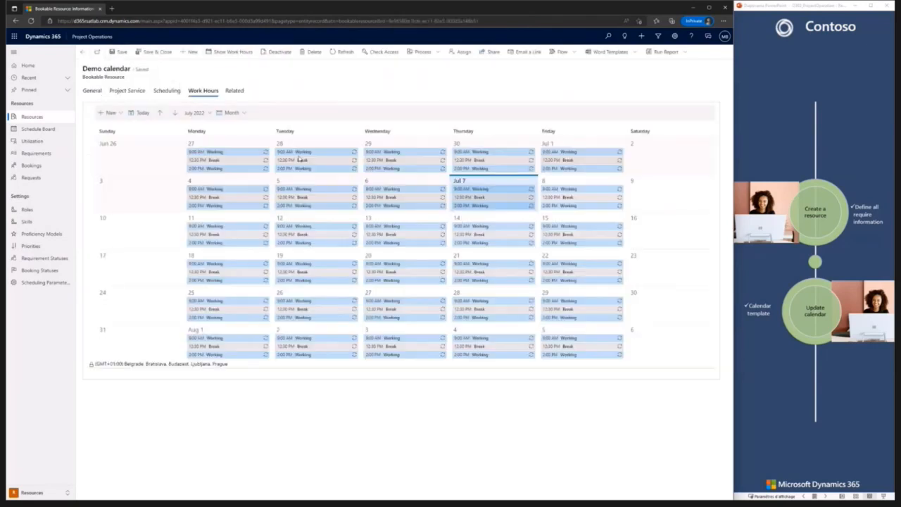
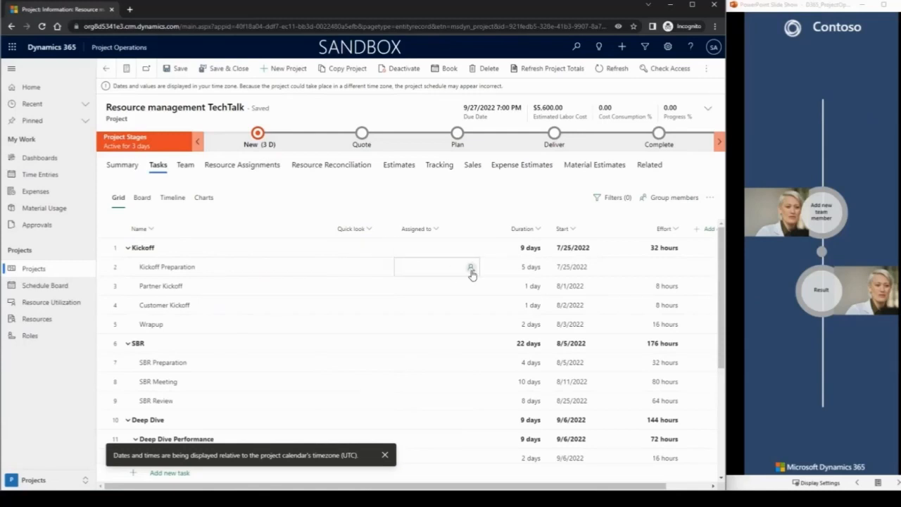
- In the Resource management TechTalk project, search resources by first name and assign the first match to the Partner Kickoff task
left_click(471, 274)
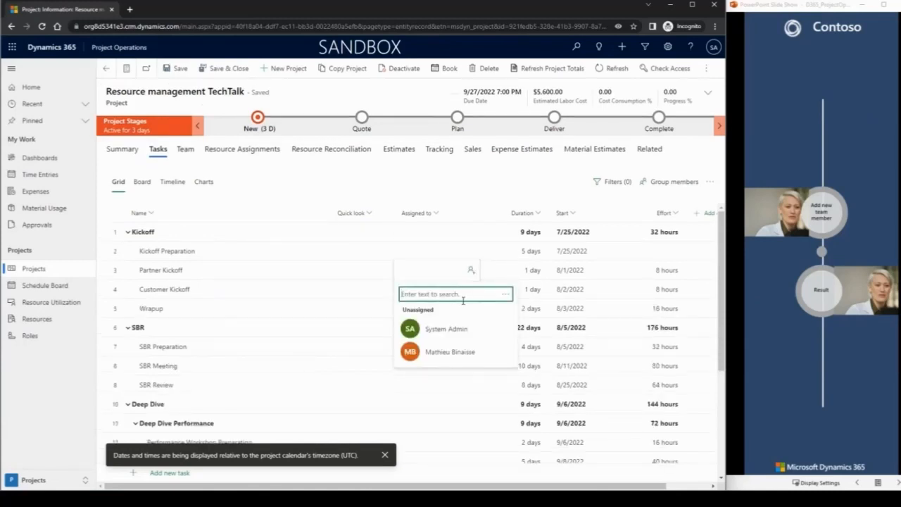
type("martin")
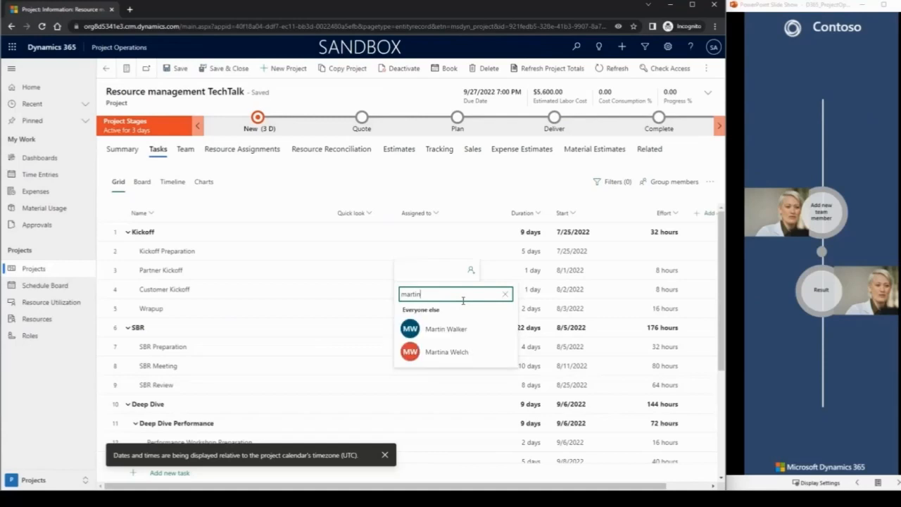
left_click(454, 329)
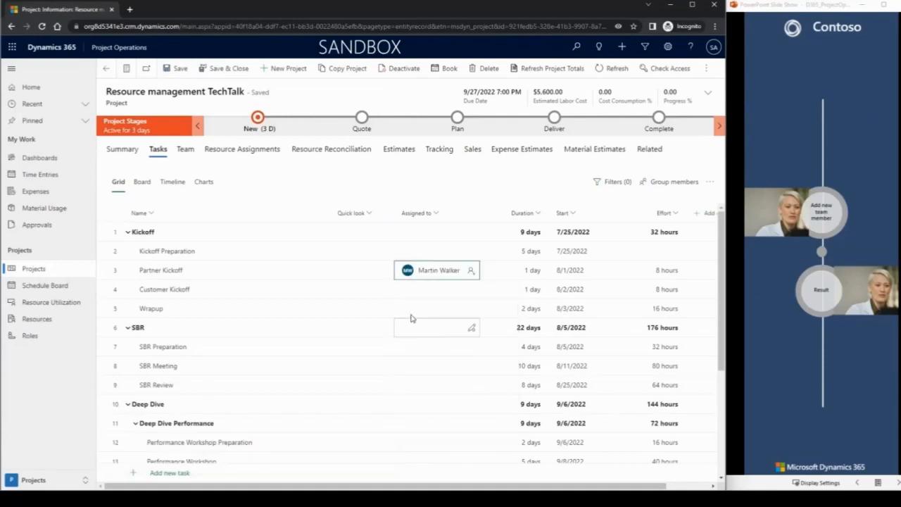
- Examine the project team list and the newly assigned member's task details, including dates, booked hours and effort
left_click(187, 151)
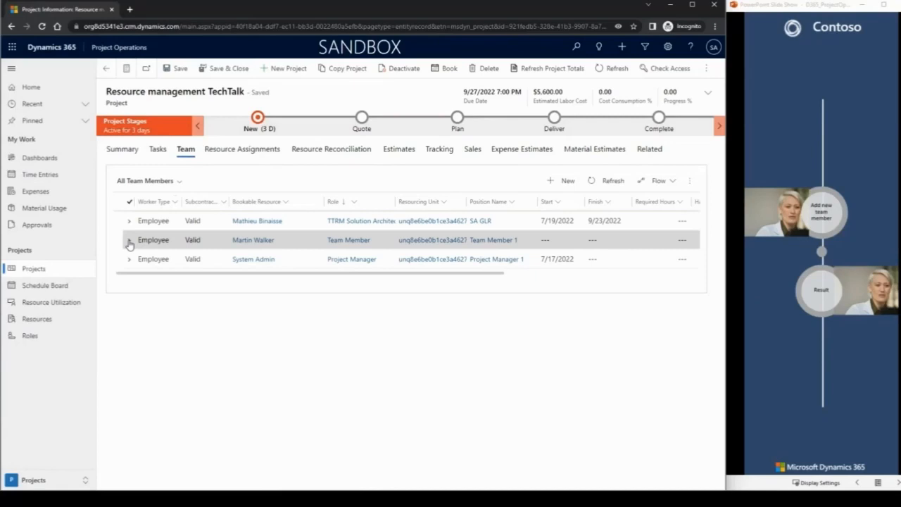
left_click_drag(274, 274, 356, 276)
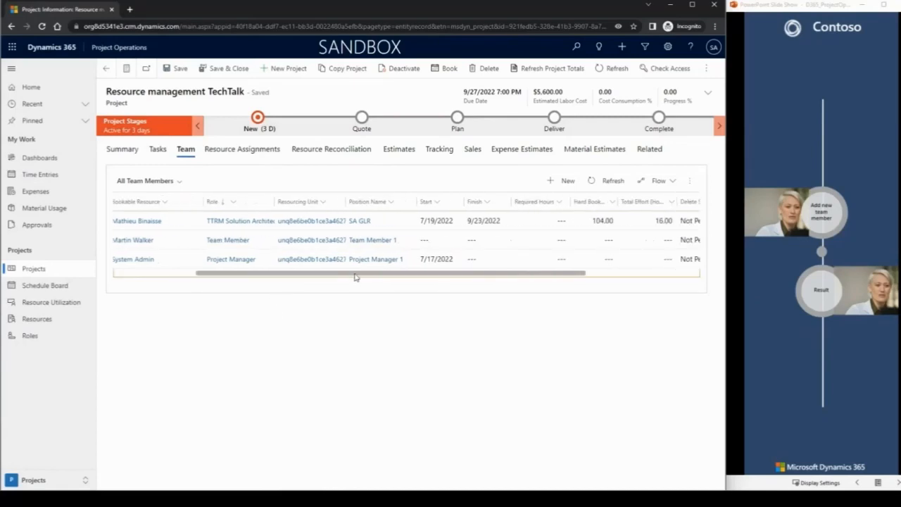
left_click(127, 242)
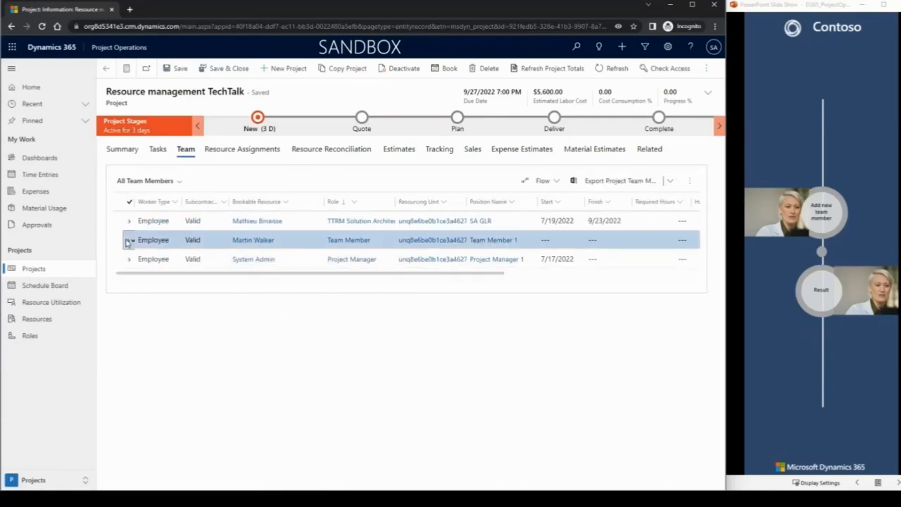
left_click(129, 243)
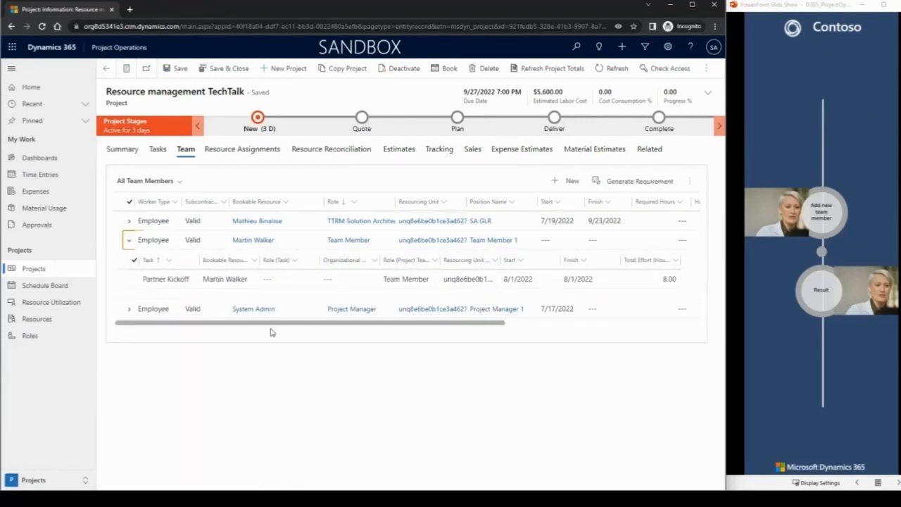
left_click_drag(270, 328, 345, 328)
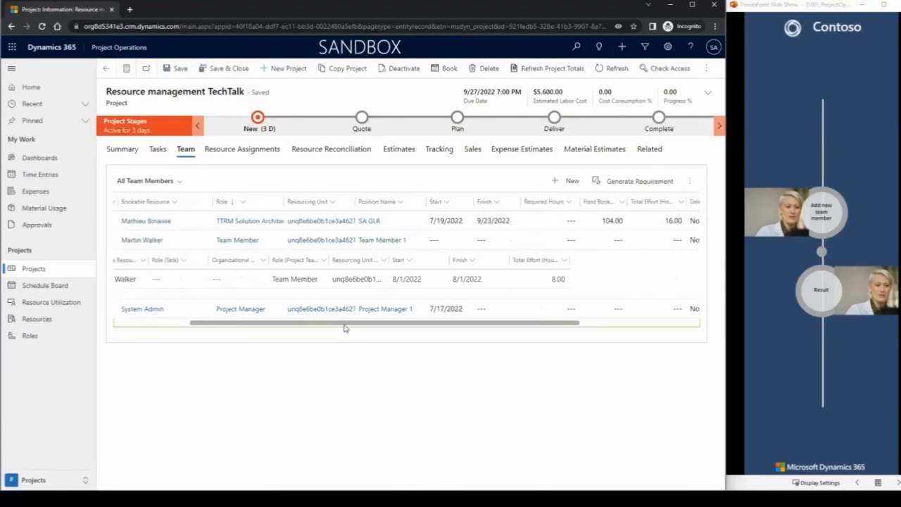
left_click_drag(523, 326, 425, 329)
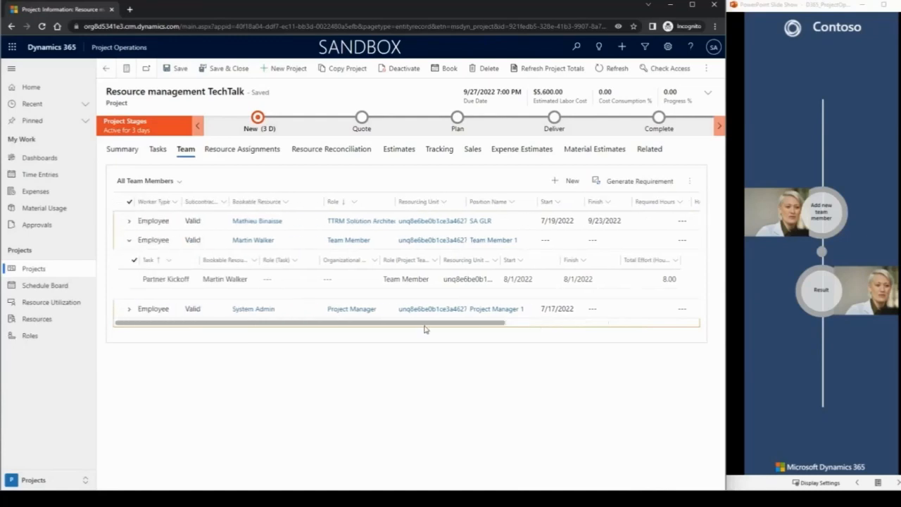
- Examine the resource reconciliation of the newly assigned member, expanding the booked and assigned hours down to task level
left_click(333, 151)
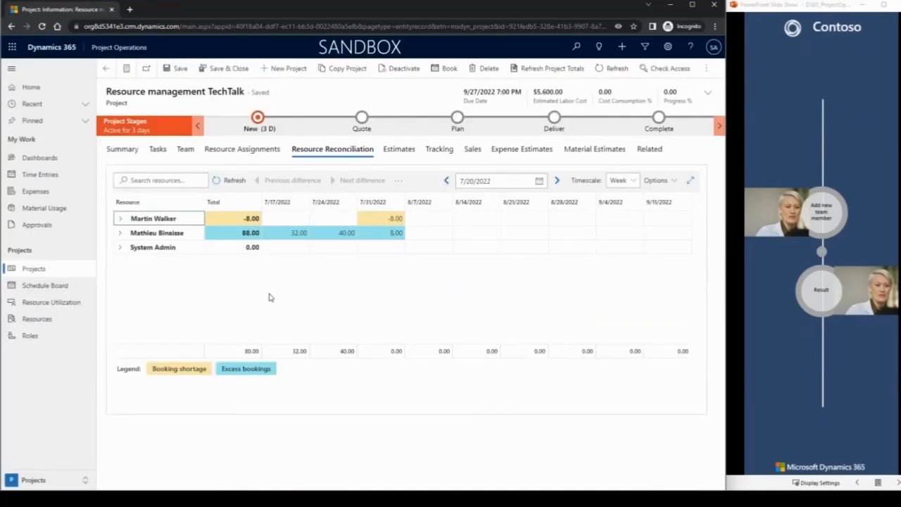
left_click(121, 220)
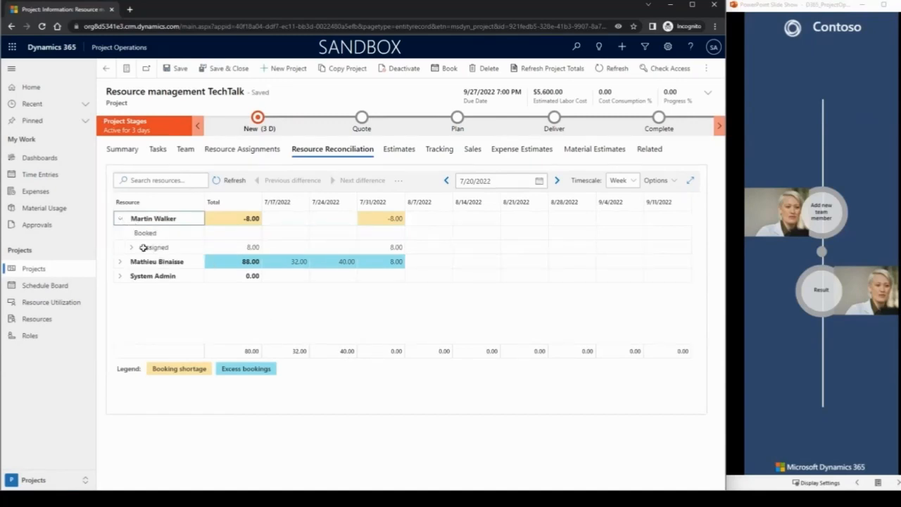
left_click(133, 248)
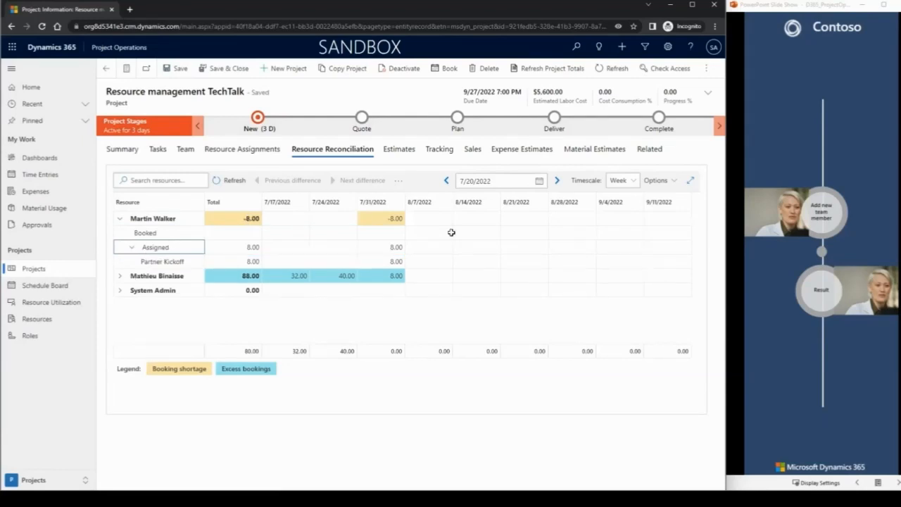
- Switch to the PowerPoint slide show and advance it to the slide beginning with "Book at the project level"
left_click(799, 333)
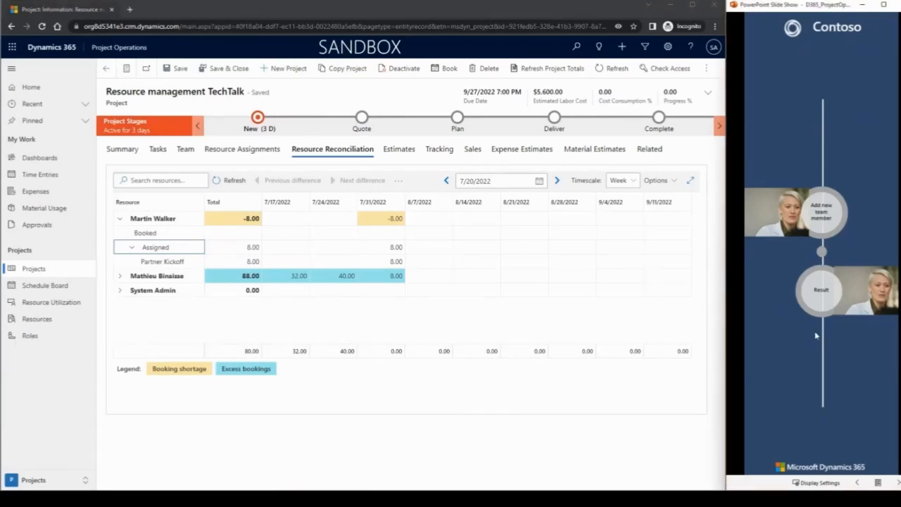
left_click(825, 344)
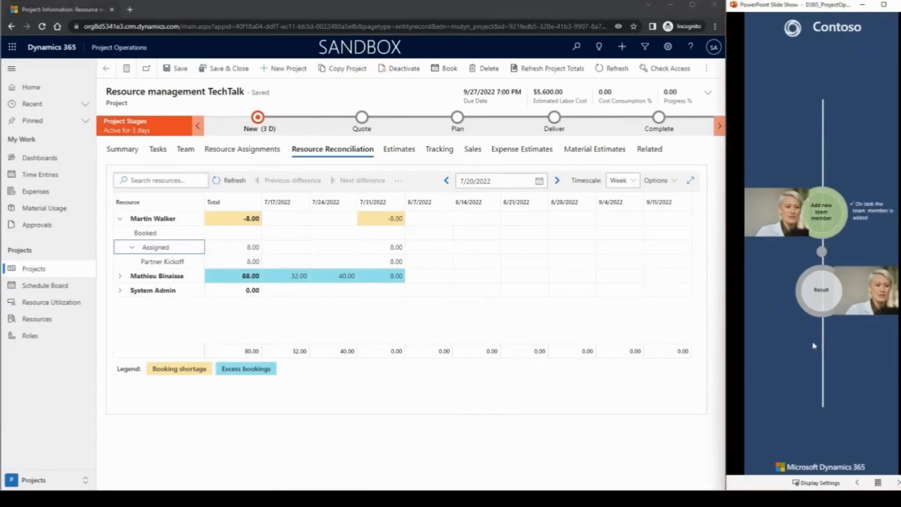
left_click(813, 346)
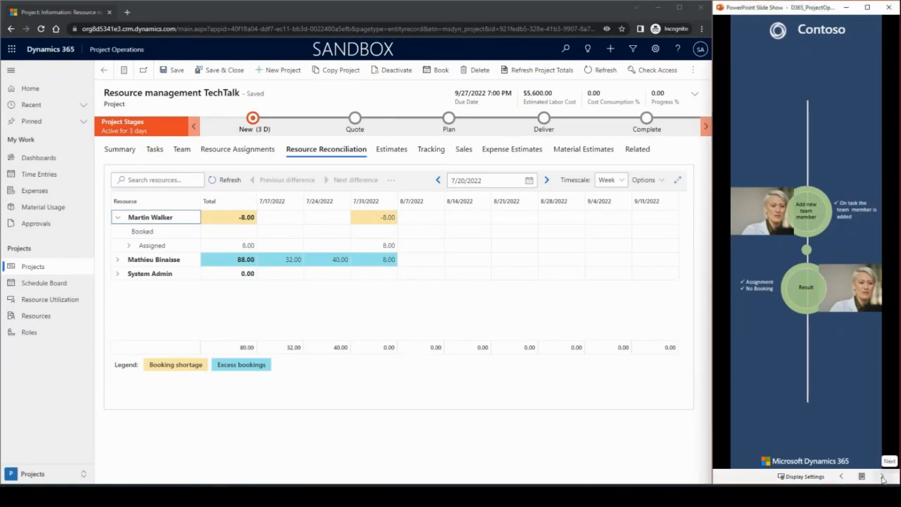
left_click(883, 476)
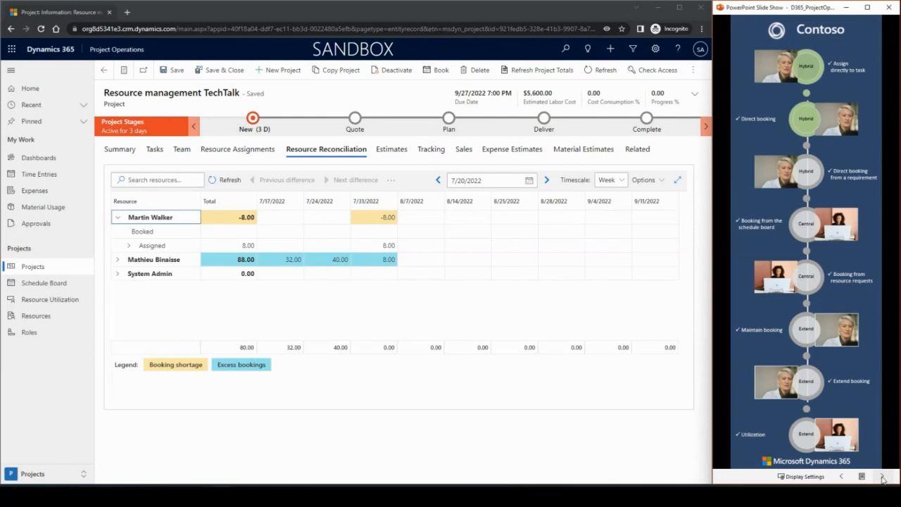
left_click(883, 477)
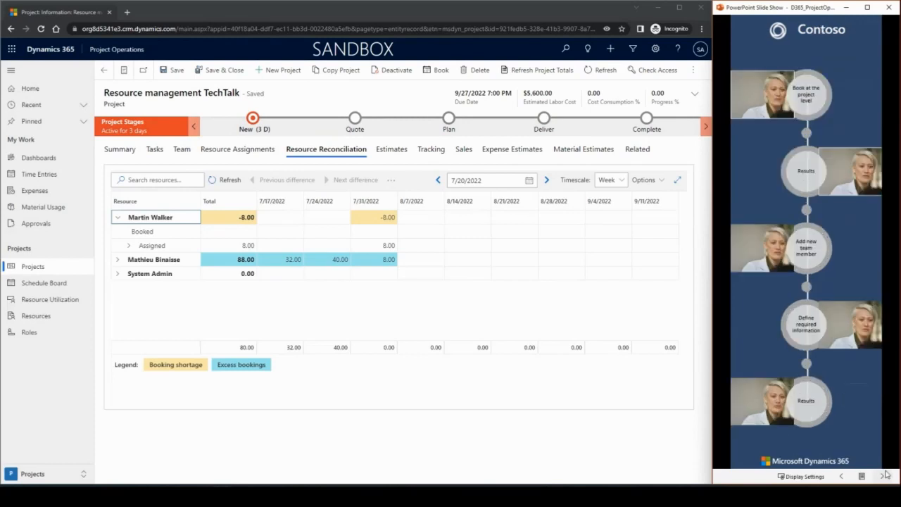
- Book the first available resource on the project as Hard from 7/20/2022 8:27 PM to 7/22/2022 12:27 PM, exit, and advance the slide show
left_click(435, 72)
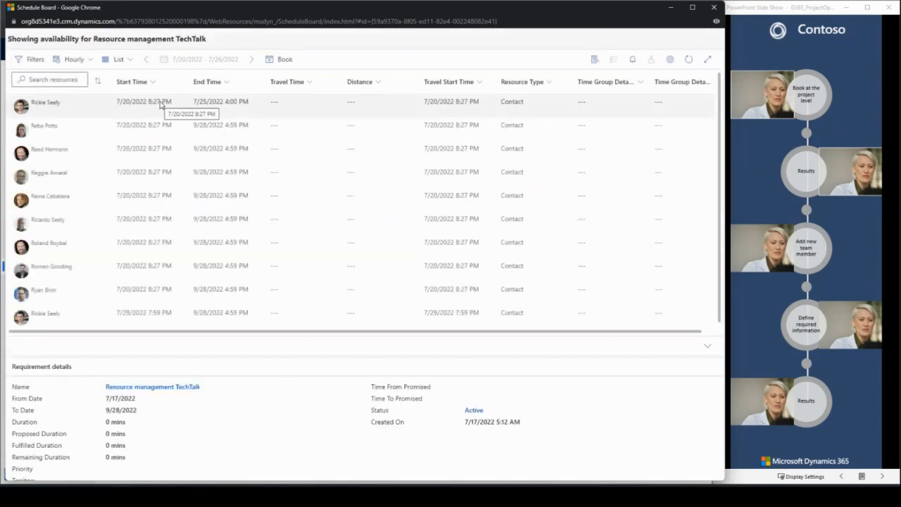
left_click(161, 104)
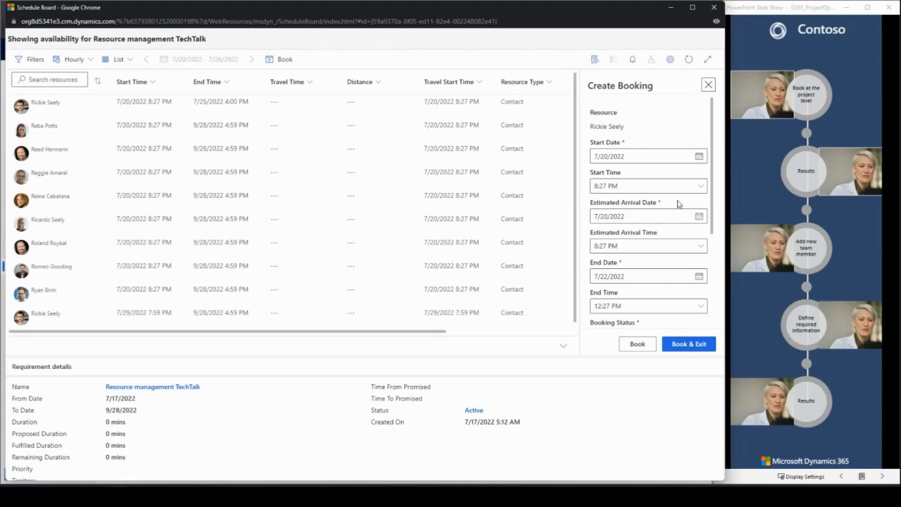
scroll(679, 203, "down", 3)
scroll(678, 237, "up", 3)
scroll(650, 214, "down", 3)
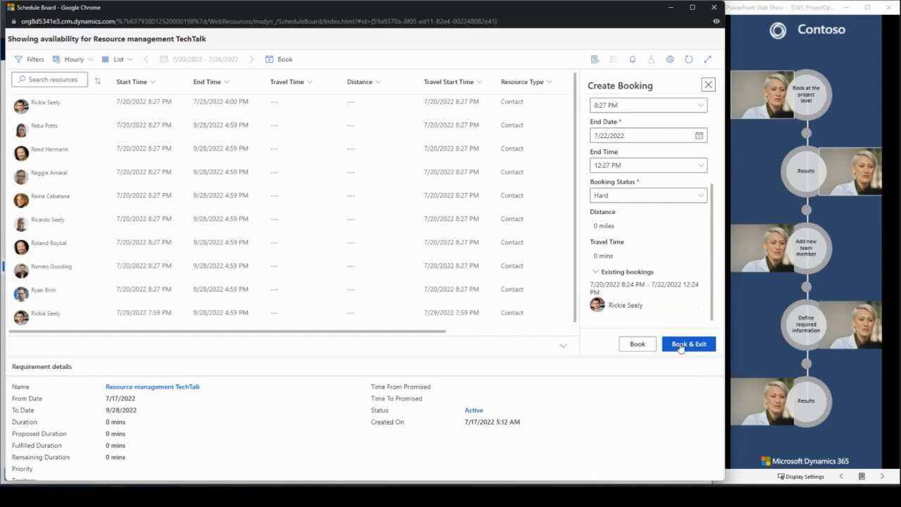
left_click(681, 347)
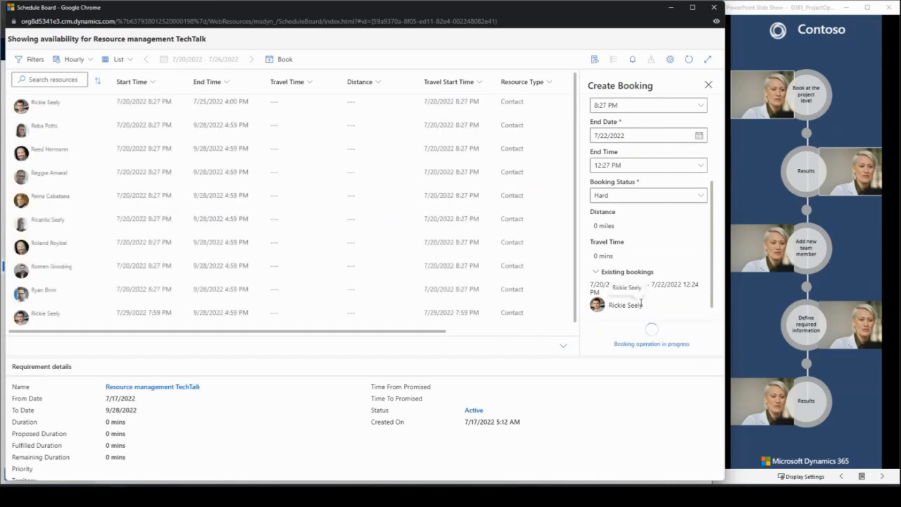
left_click(842, 264)
left_click(821, 262)
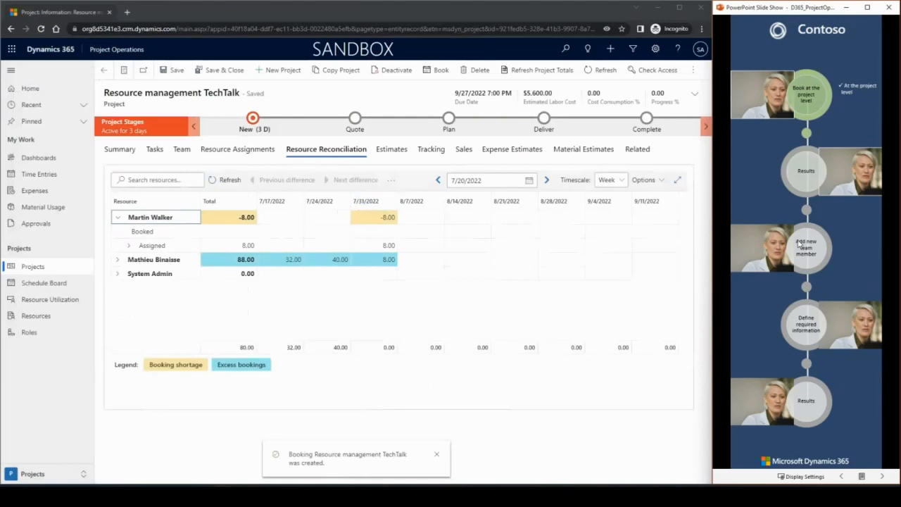
- Advance the slide show to the Results point, refresh the project, and examine the team list and the newly booked resource's task details
left_click(800, 243)
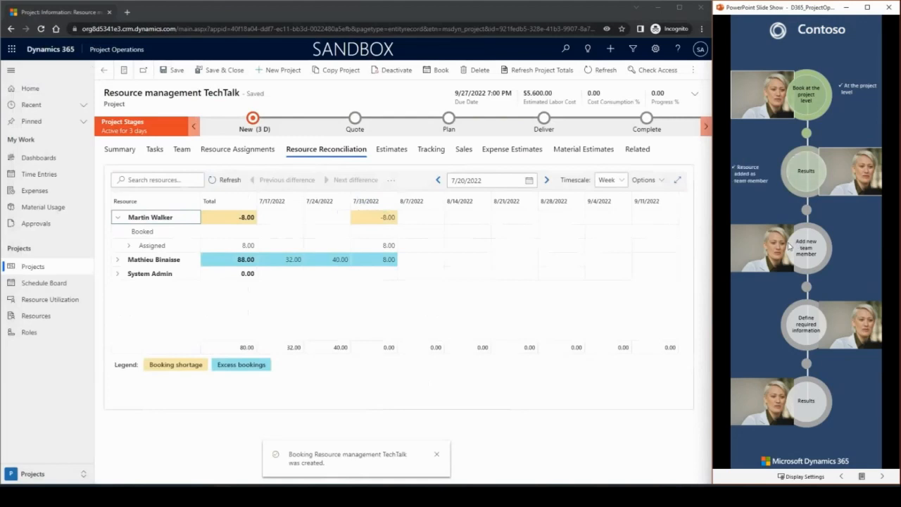
left_click(181, 154)
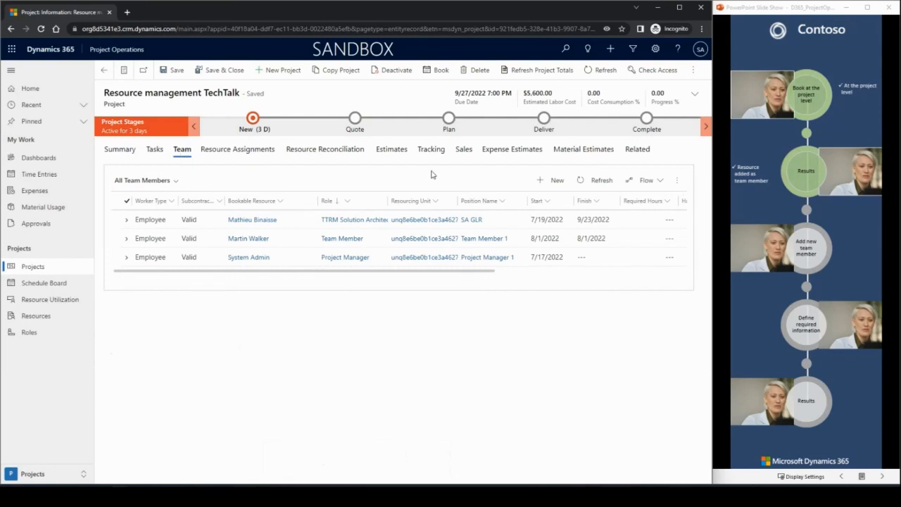
left_click(606, 72)
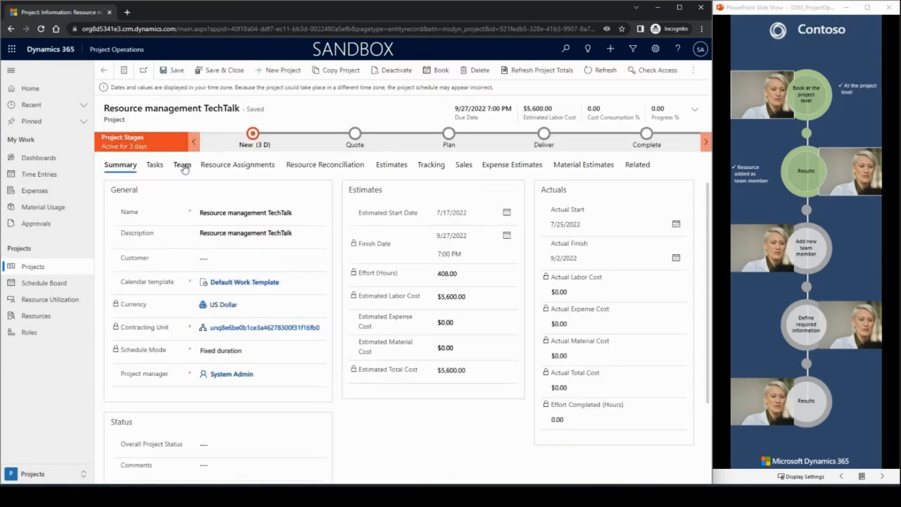
left_click(183, 166)
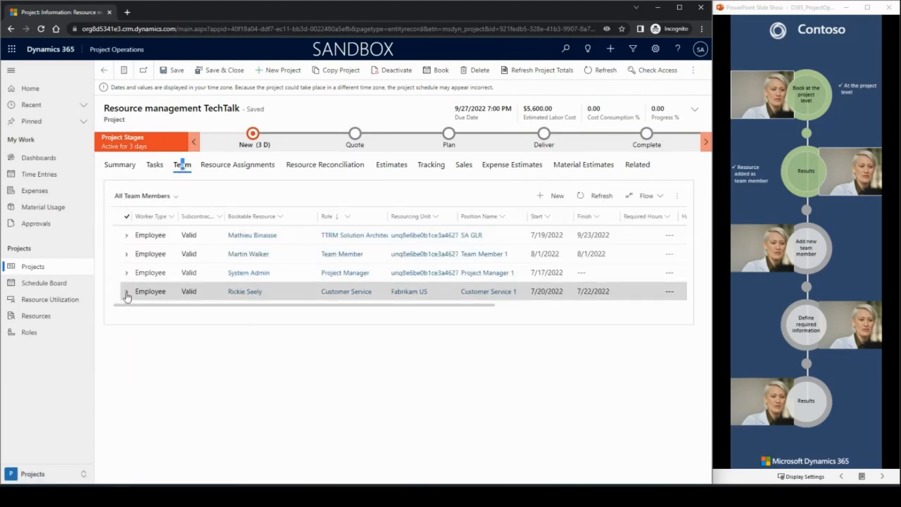
left_click(126, 292)
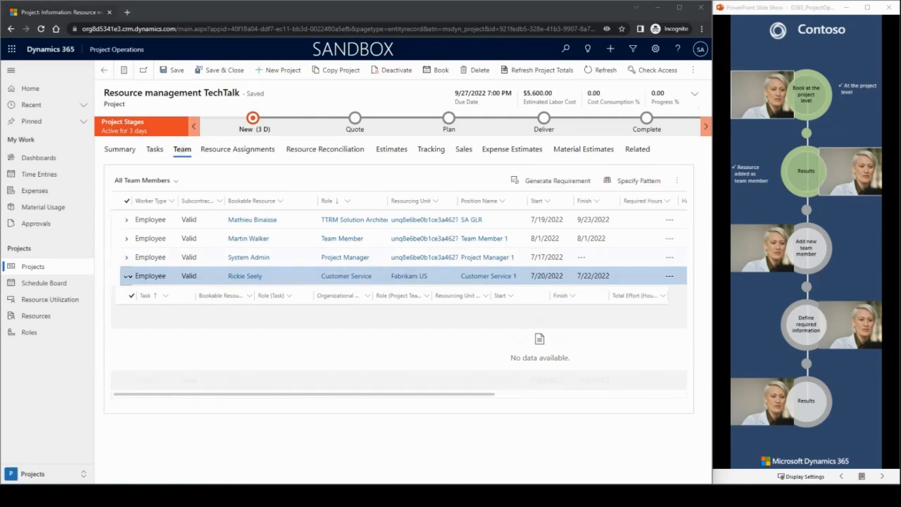
left_click(131, 279)
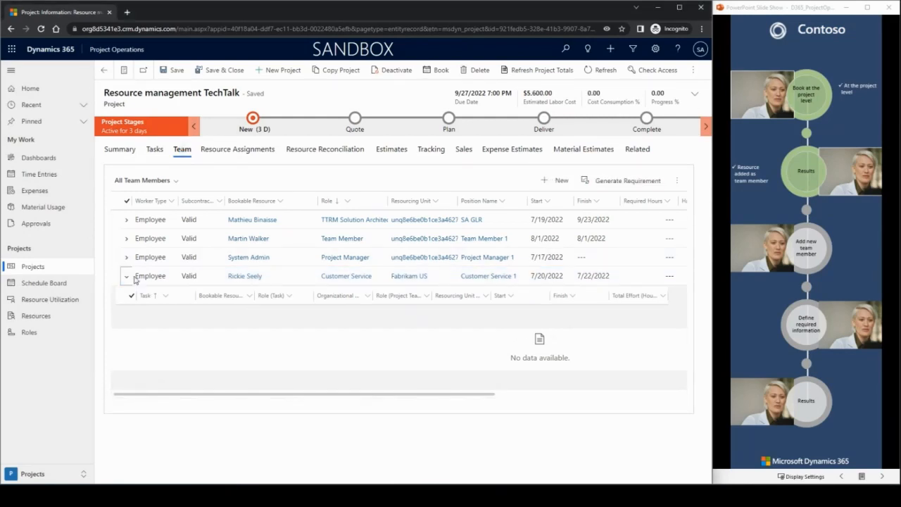
- Add an existing bookable resource as a new project team member with the Team Member role, 7/25/2022 to 9/2/2022, at Full Capacity, and save
left_click(553, 181)
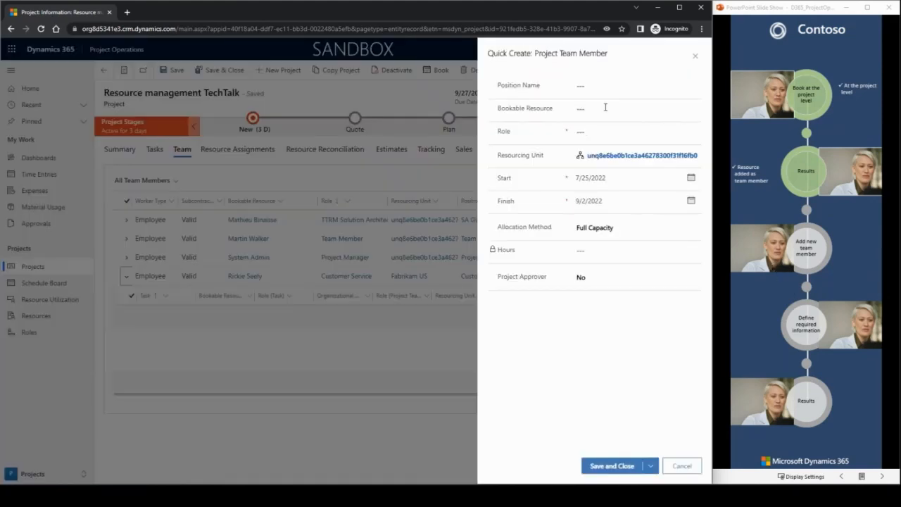
left_click(602, 108)
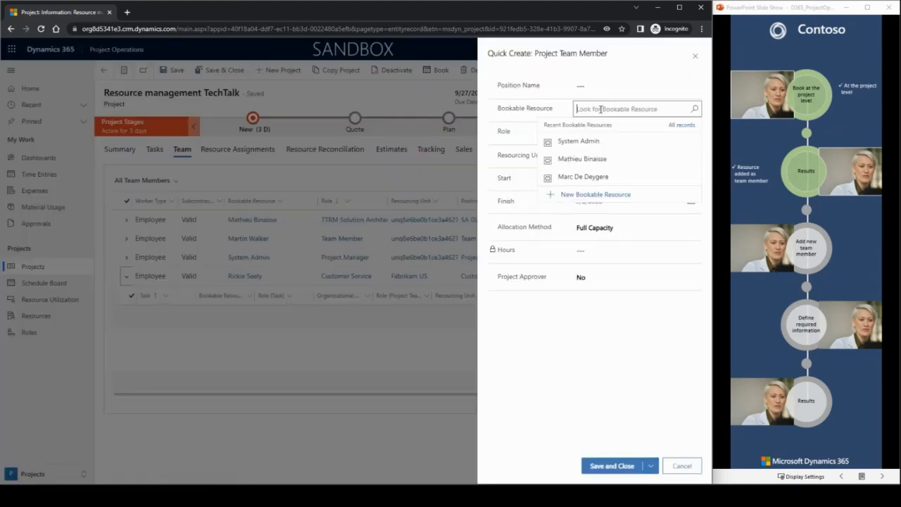
type("Veselina")
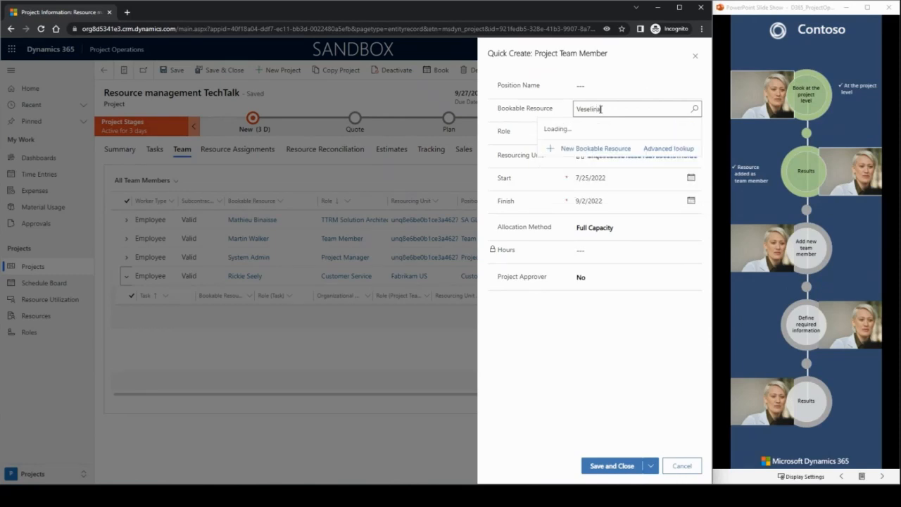
left_click(612, 149)
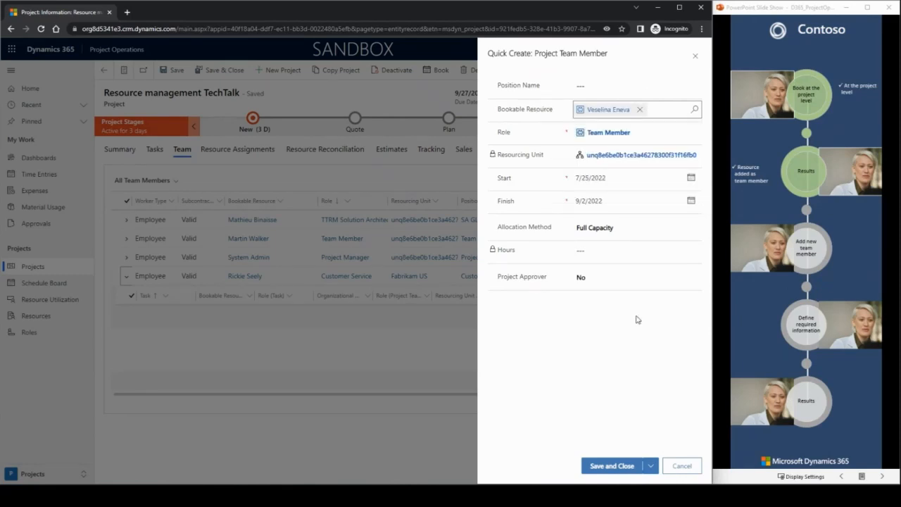
left_click(608, 469)
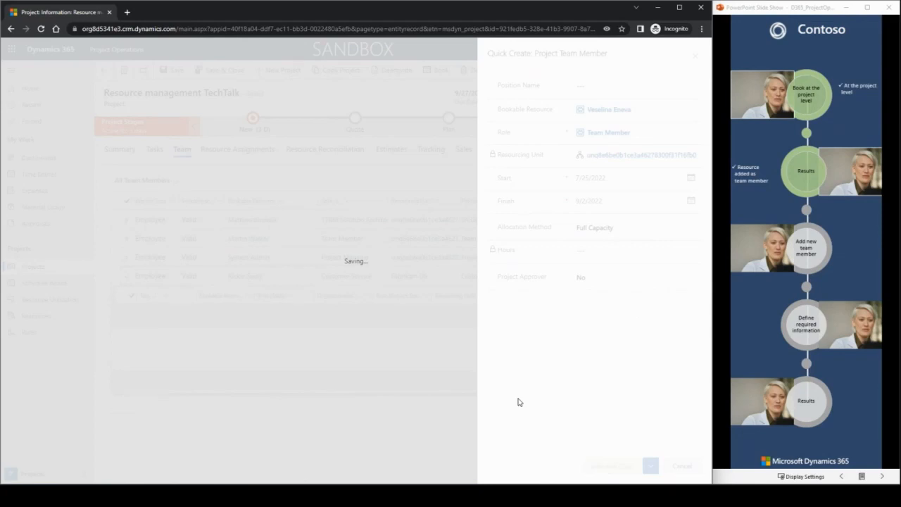
- Advance the slide show through the team member points and examine the newly added team member's task details
left_click(760, 342)
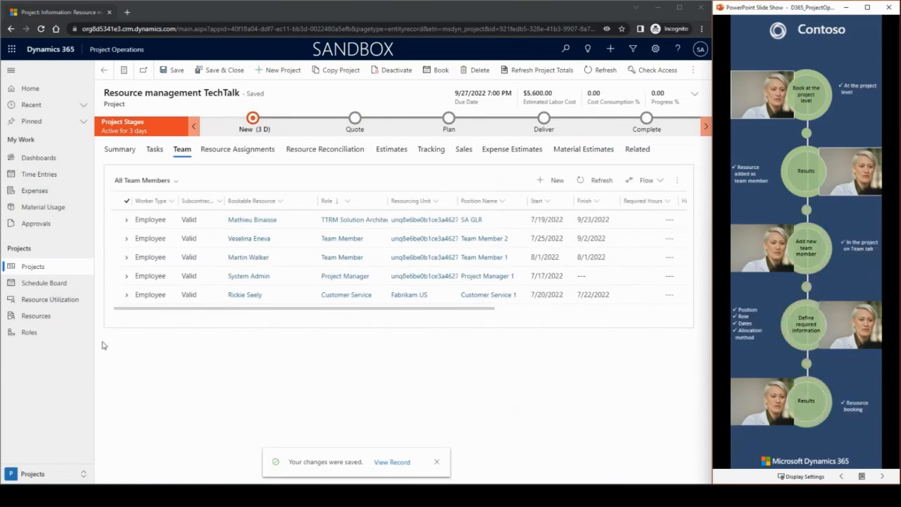
left_click(127, 238)
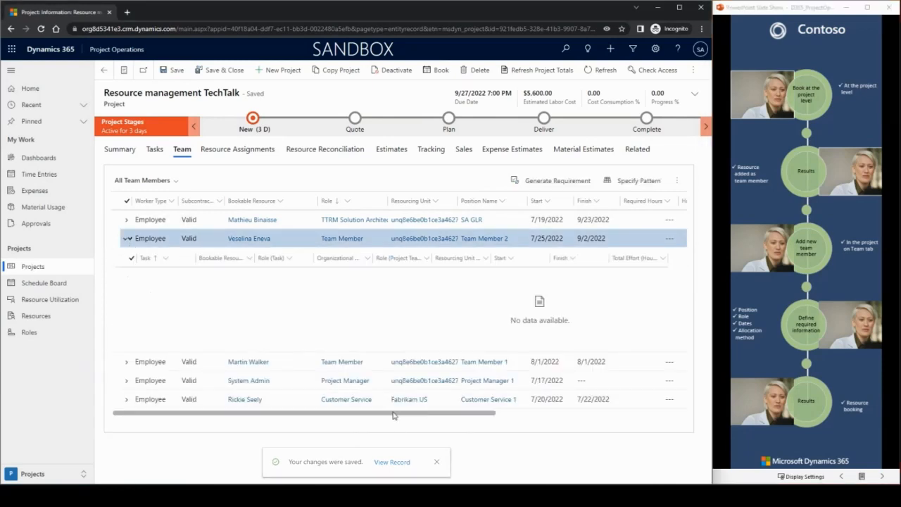
mouse_move(397, 413)
left_mouse_down()
mouse_move(519, 416)
mouse_move(388, 416)
left_mouse_up()
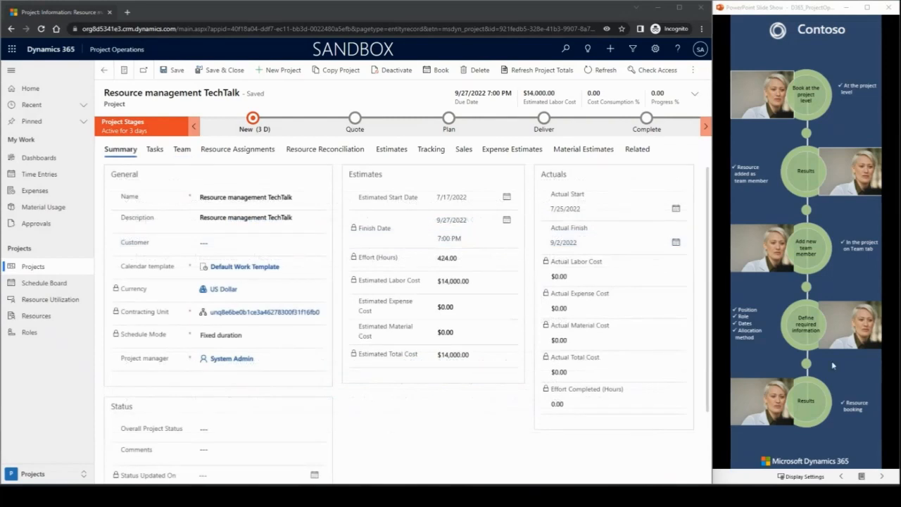
- Advance the slide show to the slide beginning with "Generate requirement" and open the project's task list
left_click(807, 393)
left_click(770, 374)
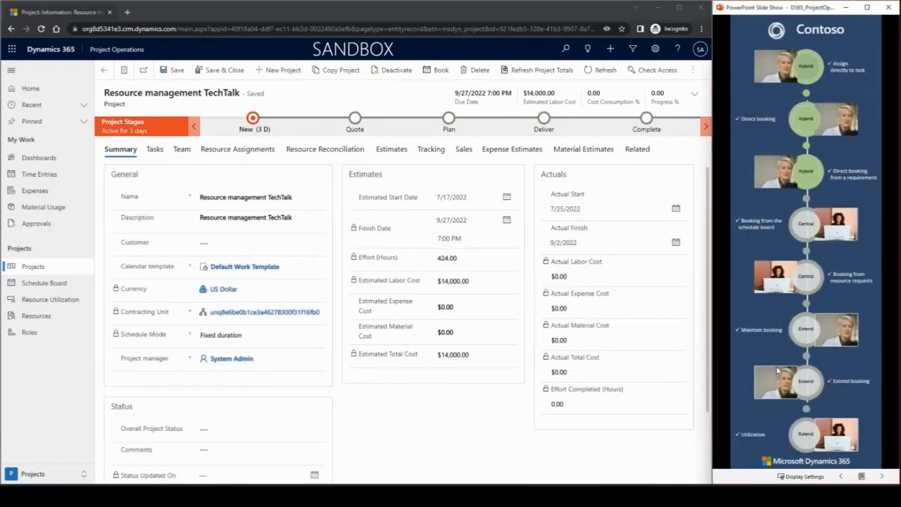
left_click(155, 150)
left_click(818, 337)
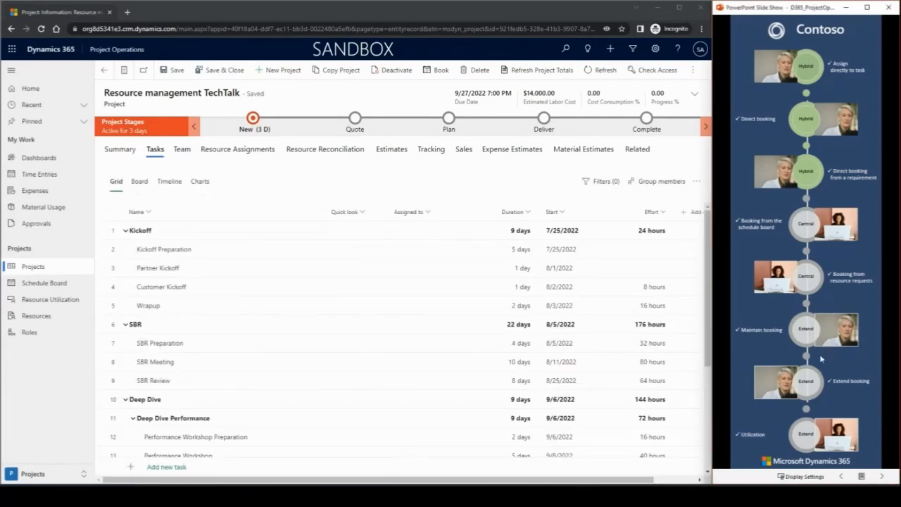
left_click(820, 354)
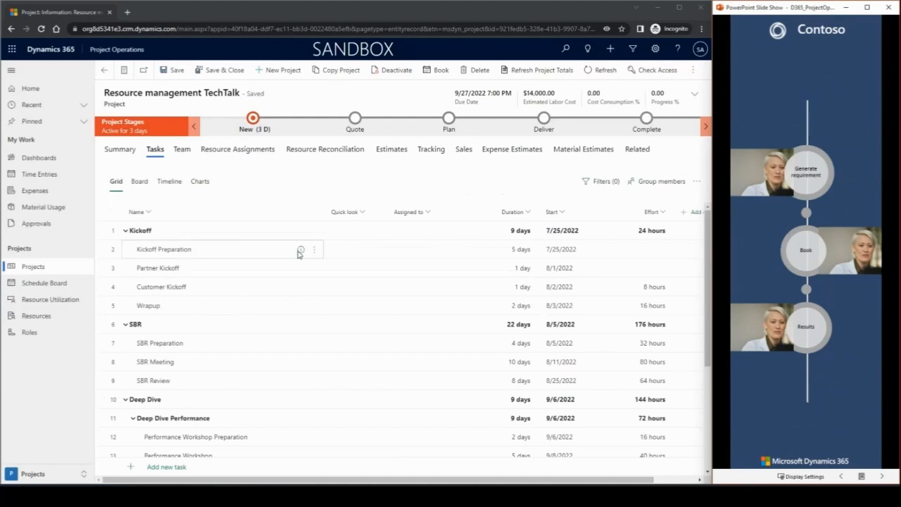
- Assign the Kickoff Preparation task to a new generic resource team member with the role TTRM Solution Architect
left_click(458, 252)
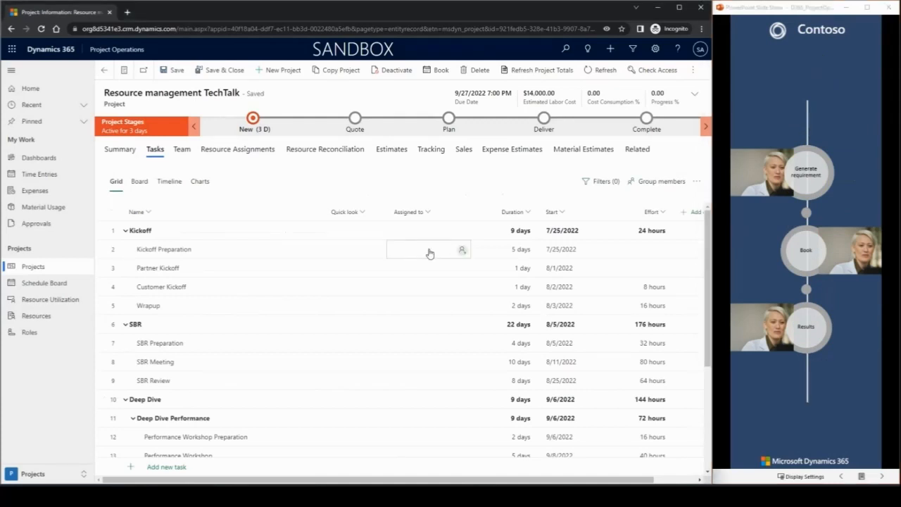
left_click(429, 252)
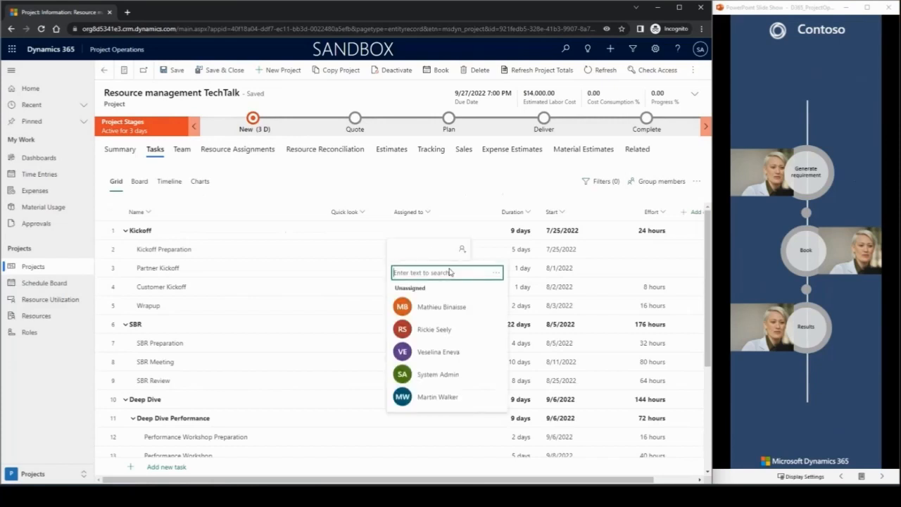
left_click(496, 273)
left_click(528, 324)
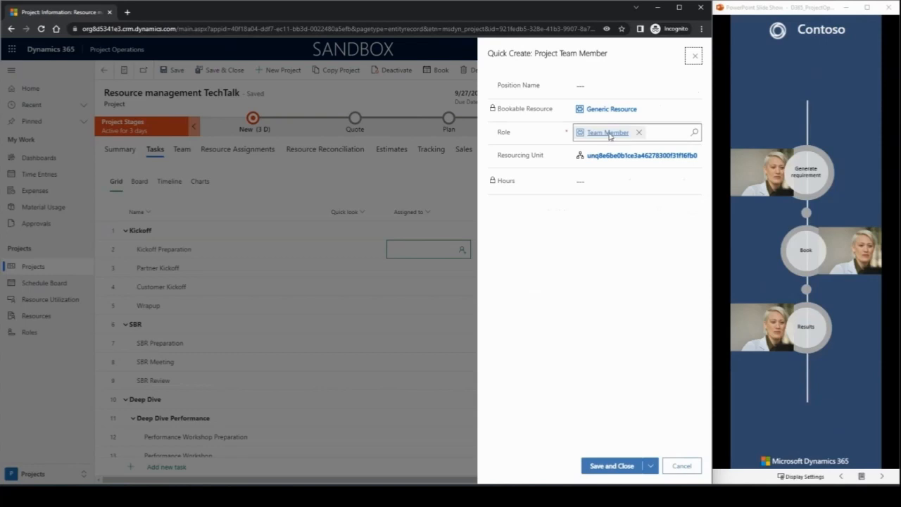
left_click(636, 134)
left_click(606, 135)
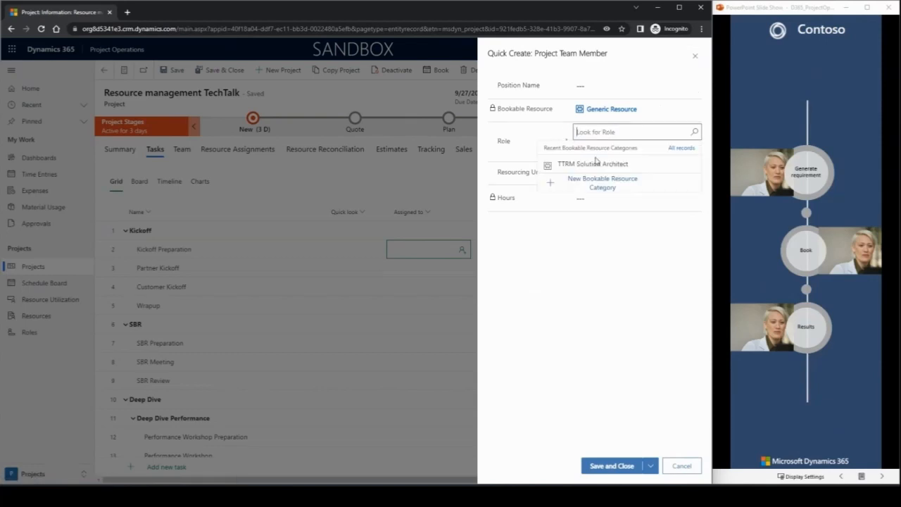
left_click(598, 164)
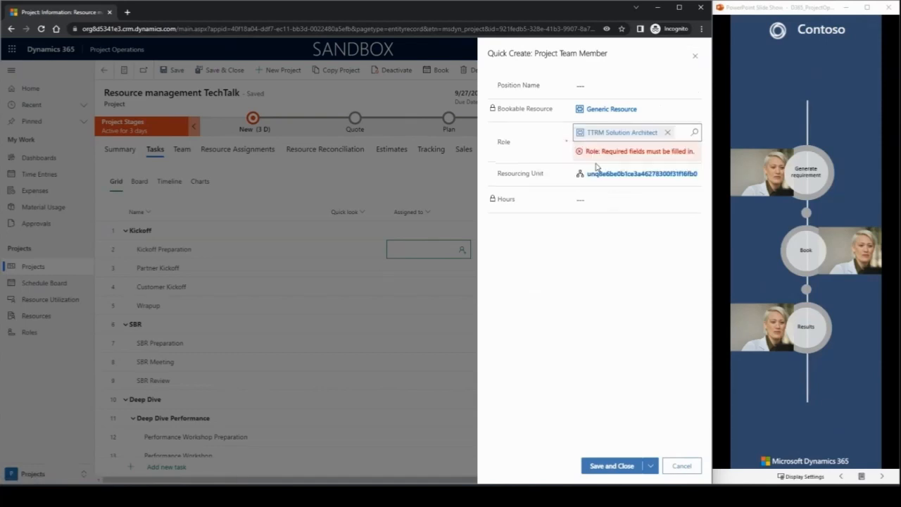
left_click(612, 469)
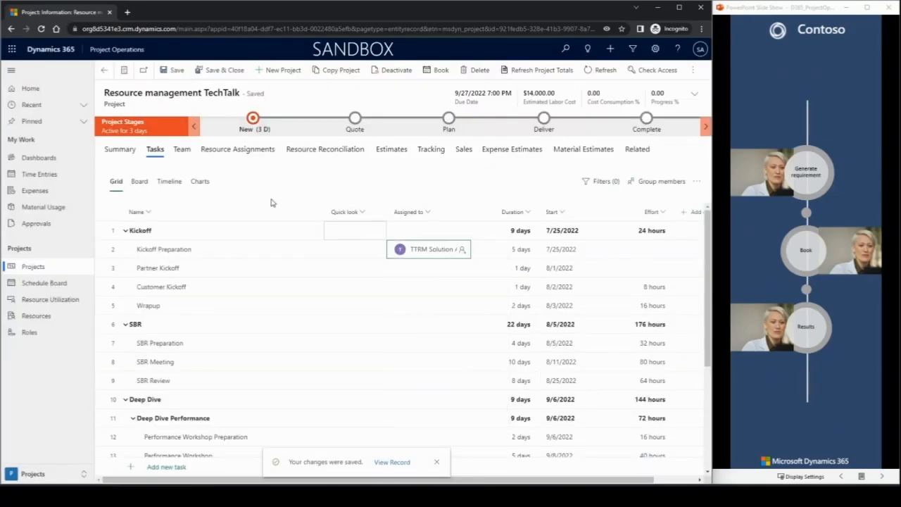
- Generate the resource requirement for the generic TTRM Solution Architect in the project team list
left_click(184, 152)
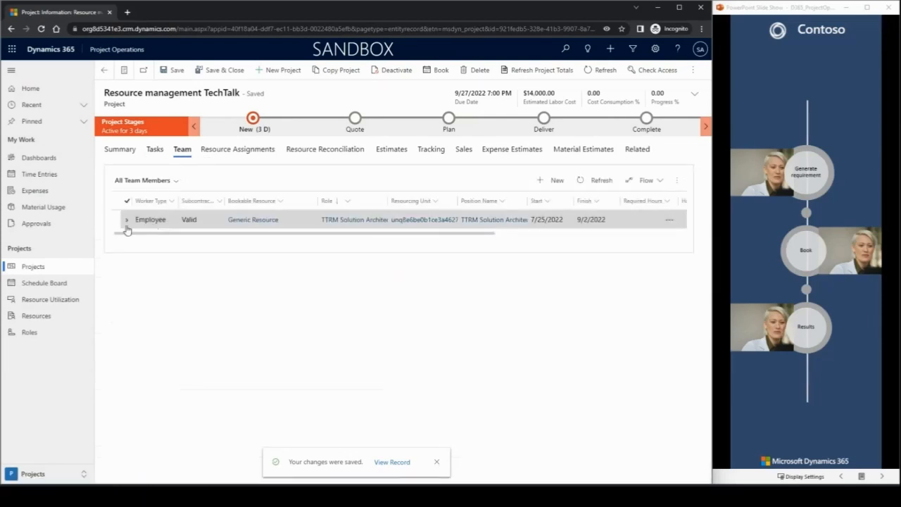
left_click(127, 221)
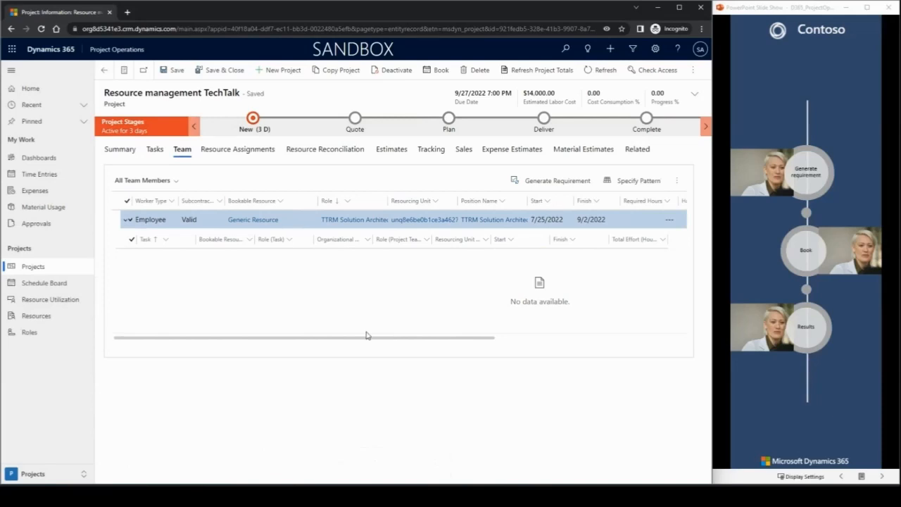
left_click(544, 184)
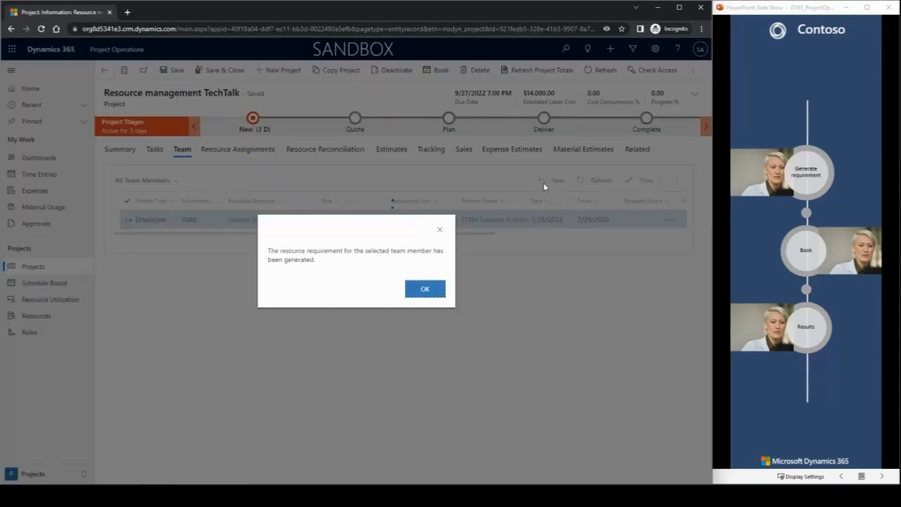
left_click(425, 293)
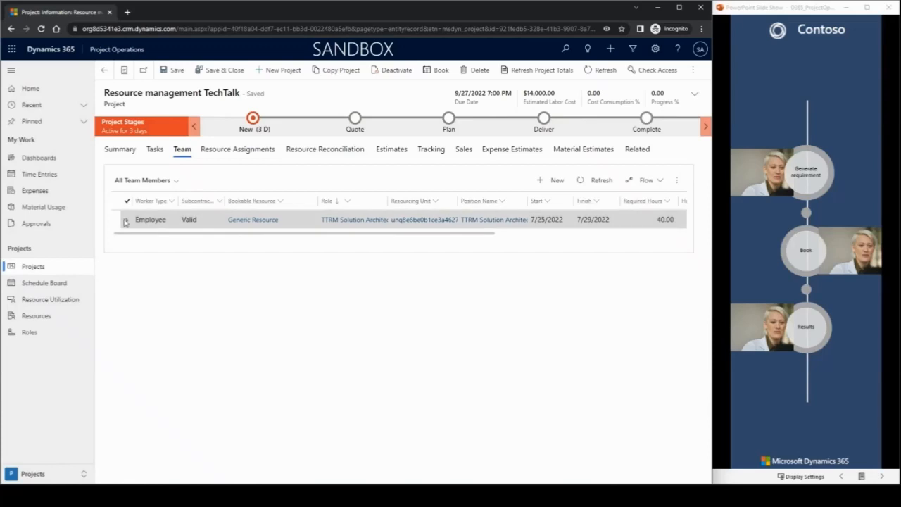
- Review the generic resource's assigned task and start booking that team member, opening the schedule board
left_click(123, 221)
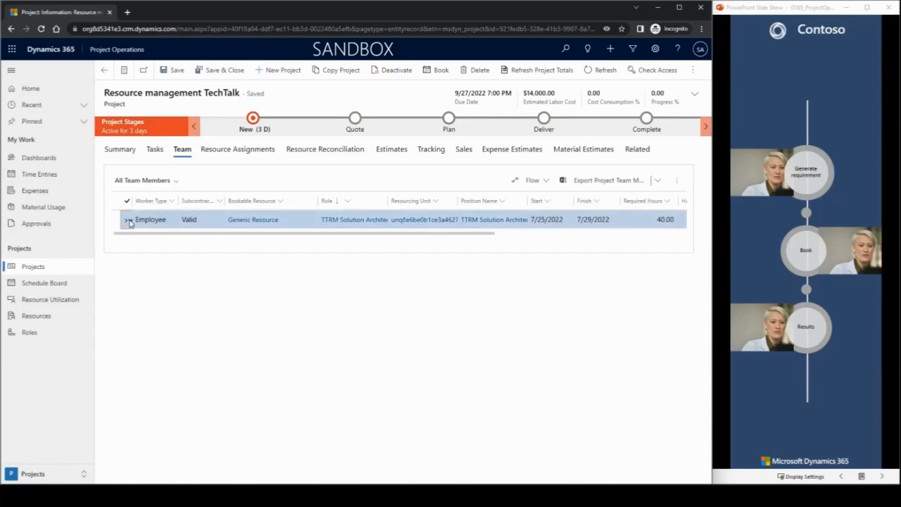
left_click(130, 223)
left_click(127, 221)
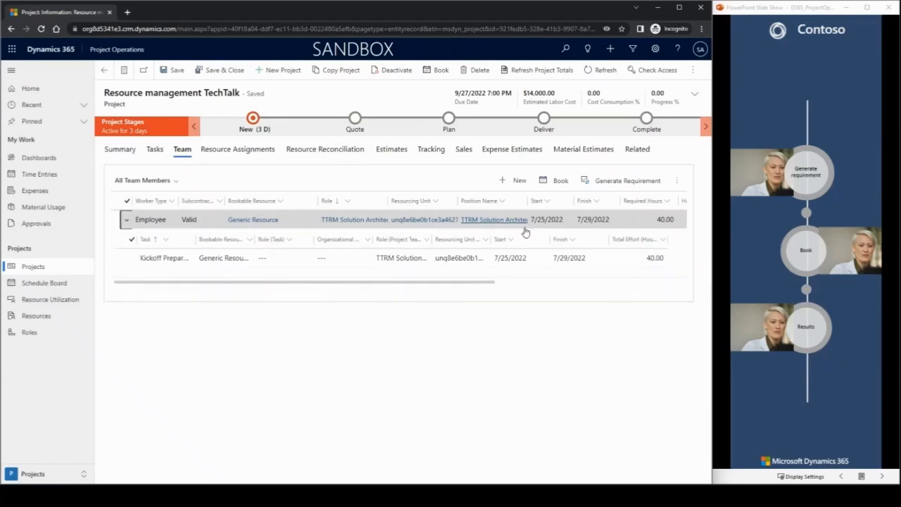
left_click(559, 182)
left_click(426, 308)
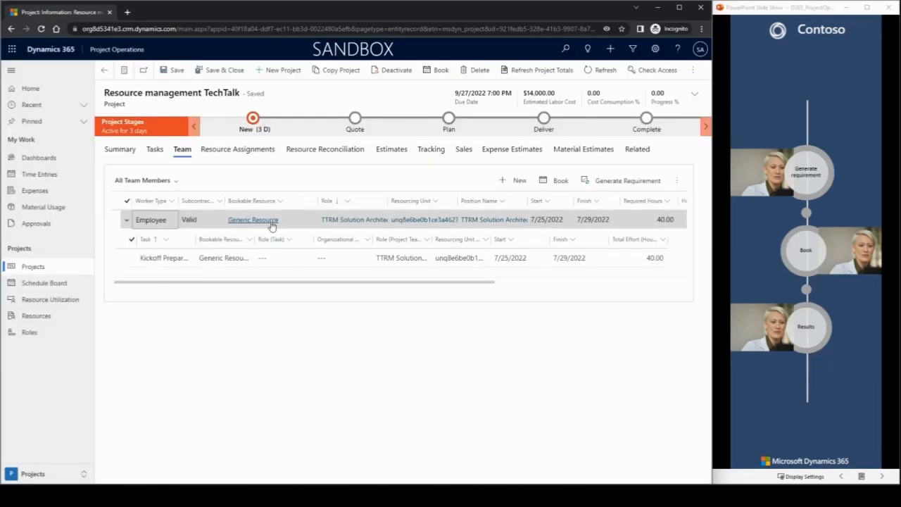
left_click(126, 221)
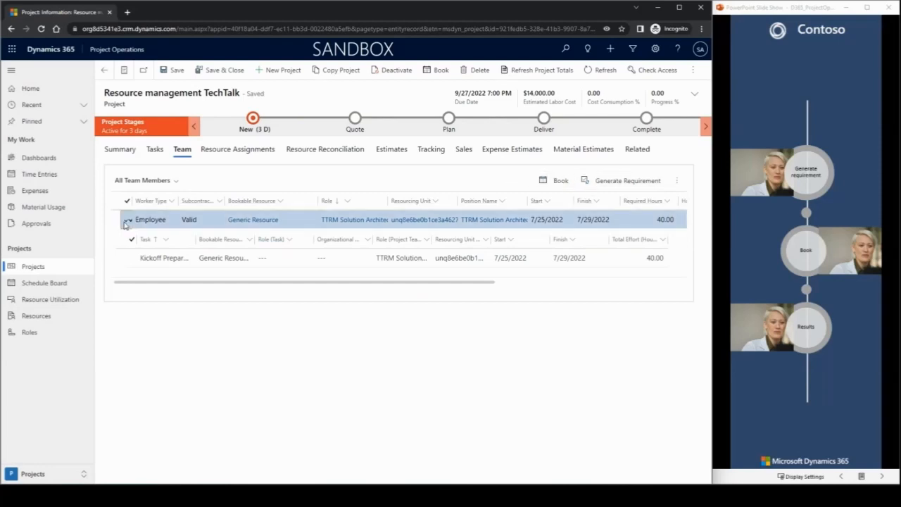
left_click(556, 181)
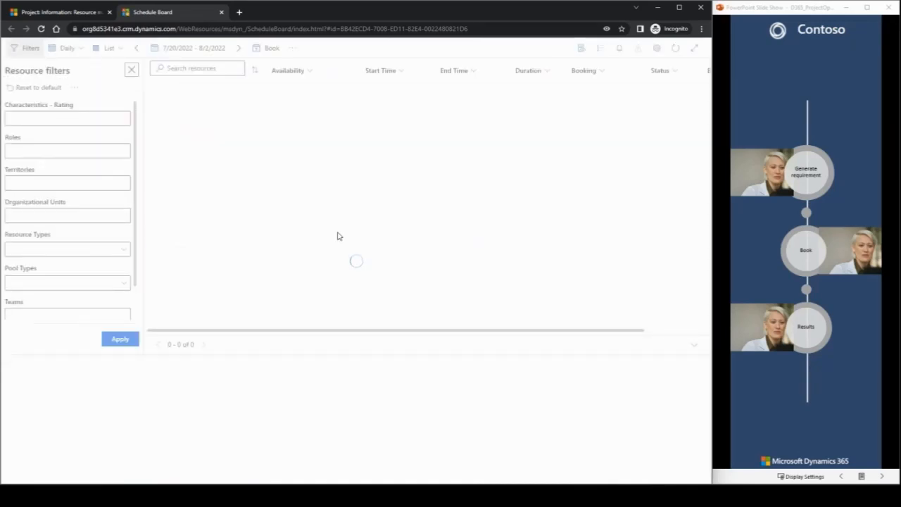
- Advance the slide show through the "Generate requirement" and "Book" points
left_click(774, 229)
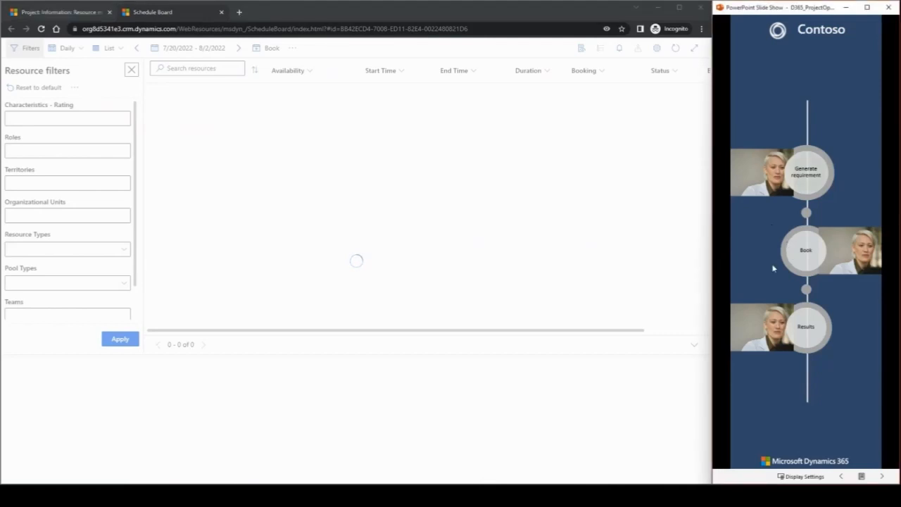
left_click(771, 272)
left_click(771, 273)
left_click(781, 275)
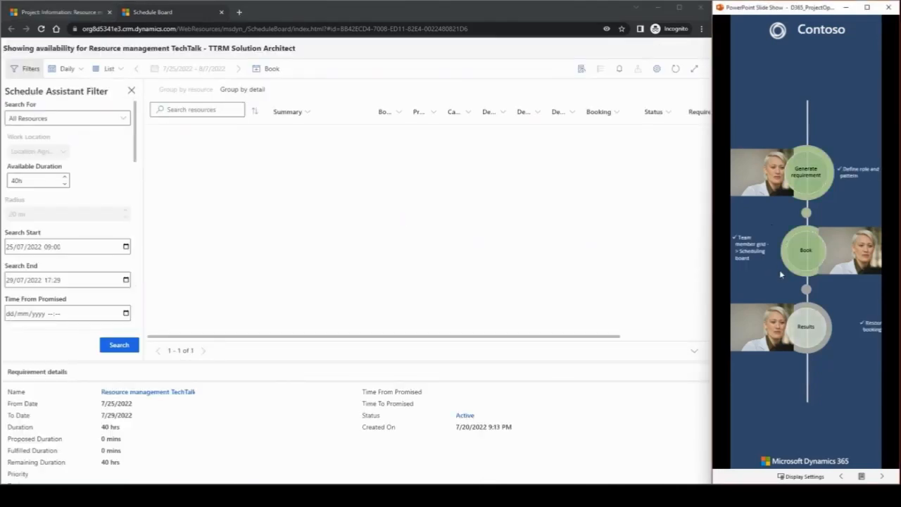
scroll(781, 275, "up", 1)
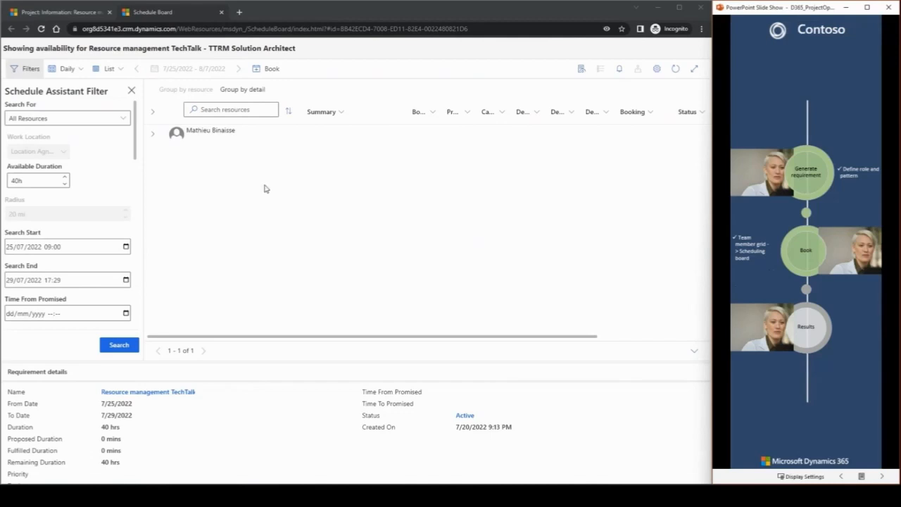
- Hard-book the available resource for the TTRM Solution Architect requirement, 40 hrs from 7/25/2022 to 7/29/2022, and exit the schedule board
scroll(78, 200, "down", 4)
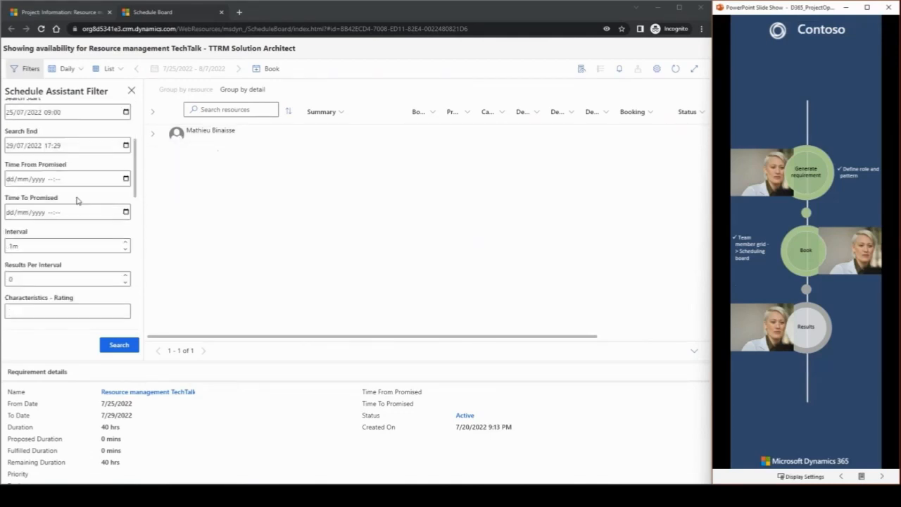
scroll(79, 199, "down", 3)
scroll(85, 195, "up", 5)
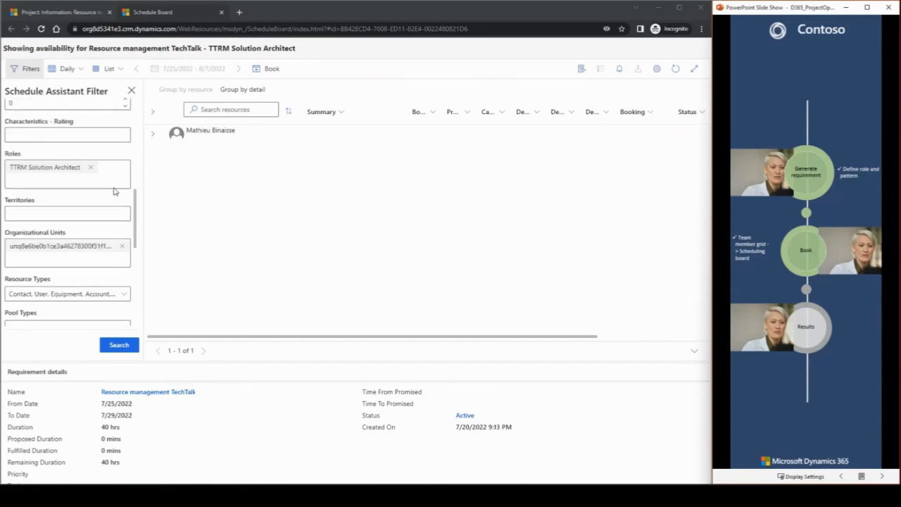
left_click(152, 134)
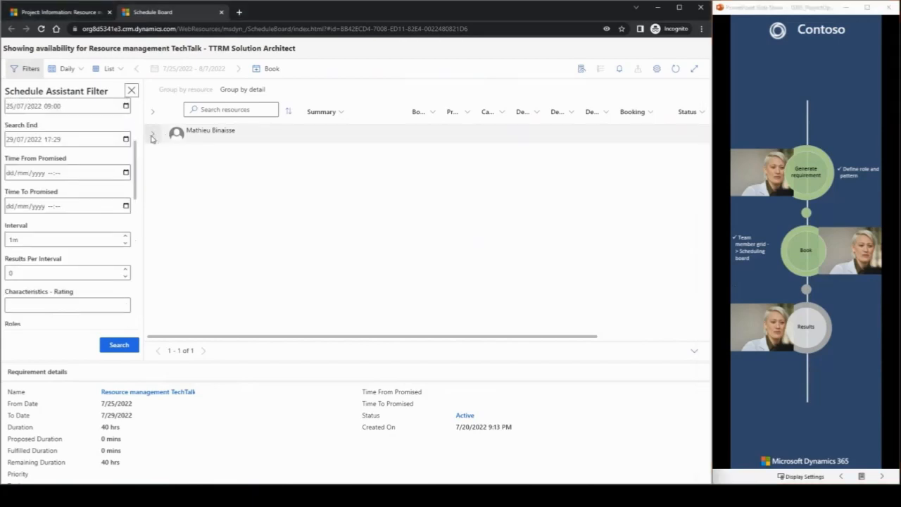
left_click(217, 132)
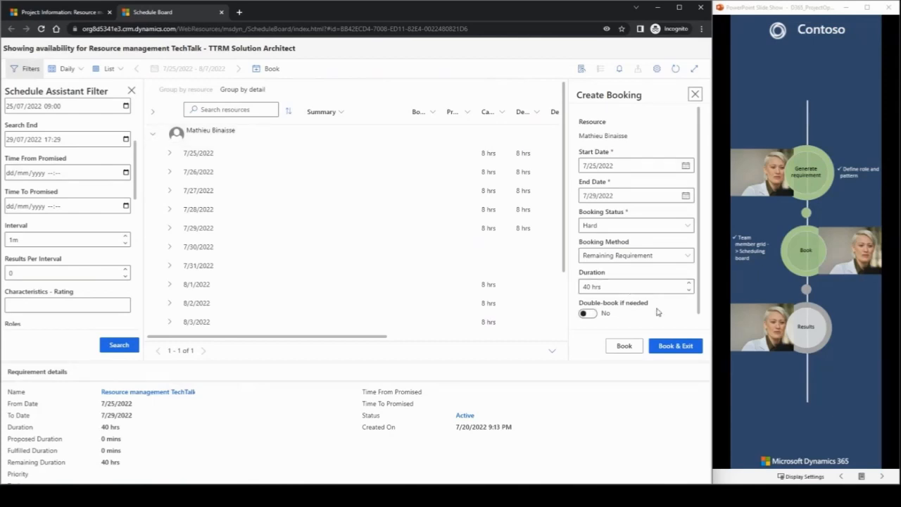
left_click(680, 347)
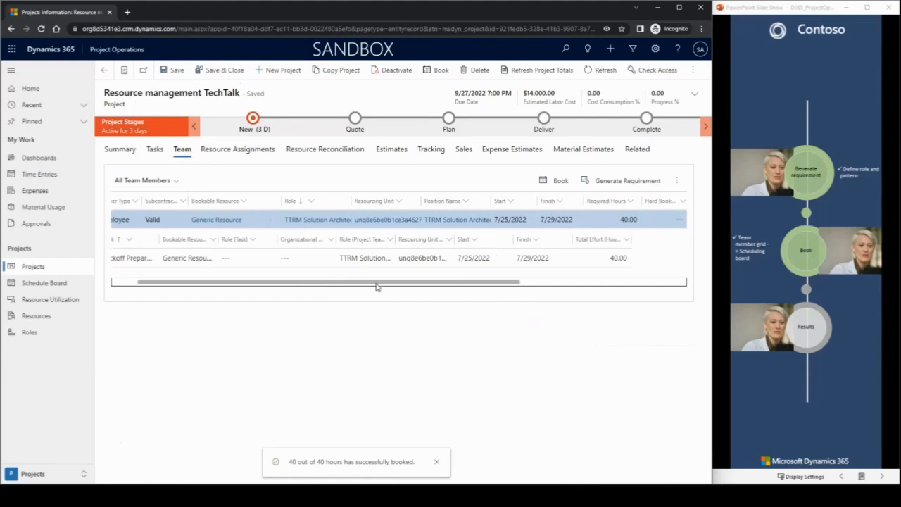
- Refresh the project and its team list, and check the task assigned to the booked TTRM Solution Architect
left_click(602, 70)
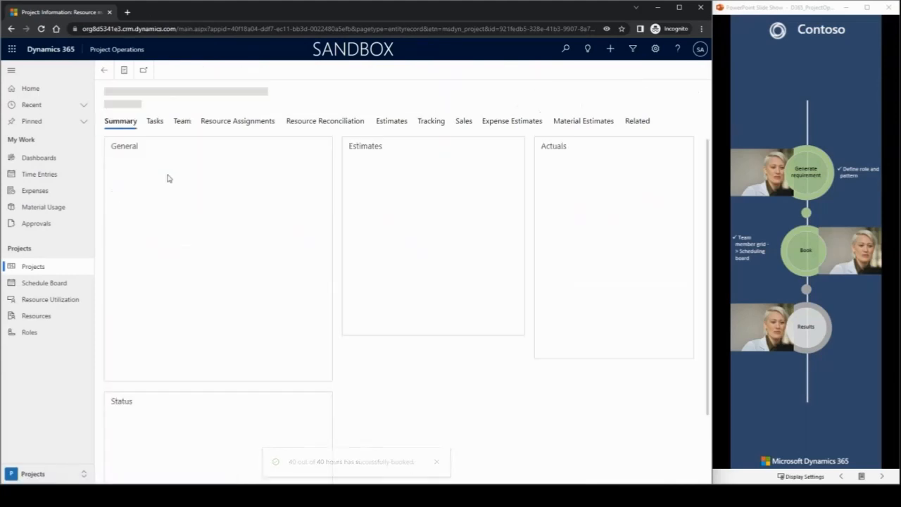
left_click(182, 150)
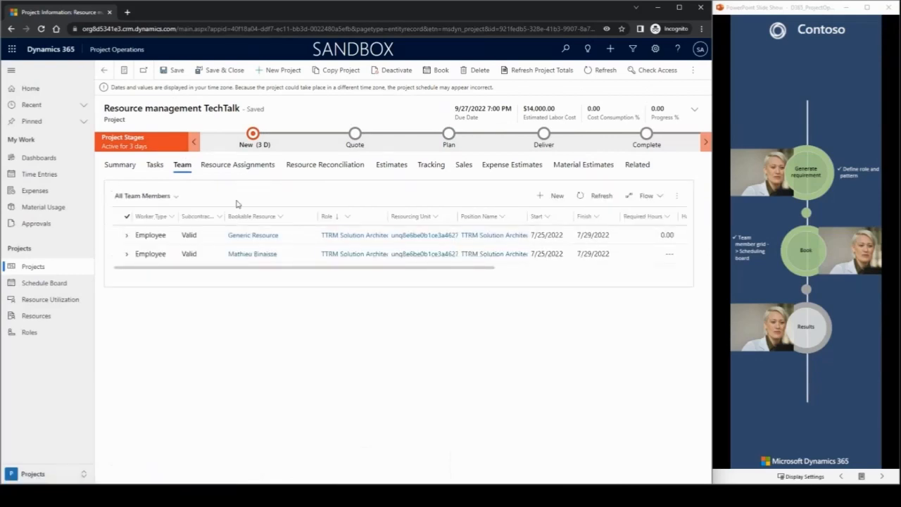
left_click(583, 196)
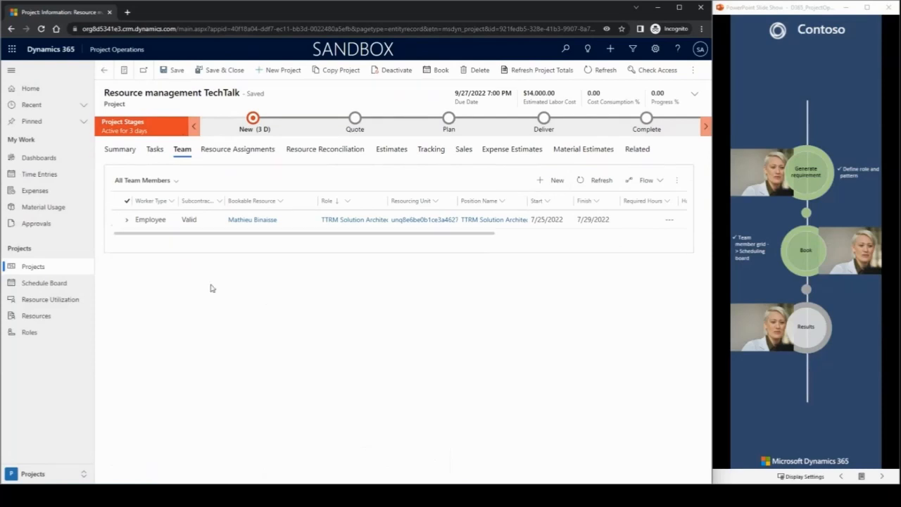
left_click(127, 222)
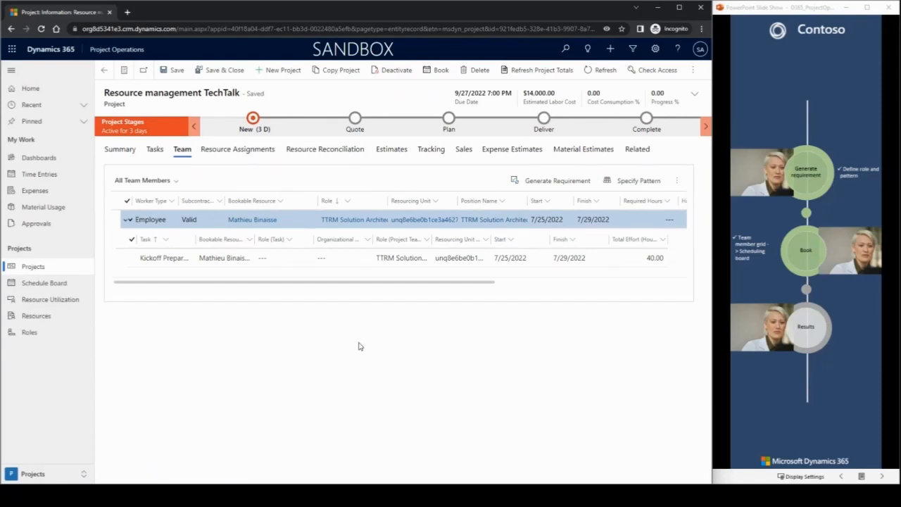
left_click_drag(358, 282, 330, 302)
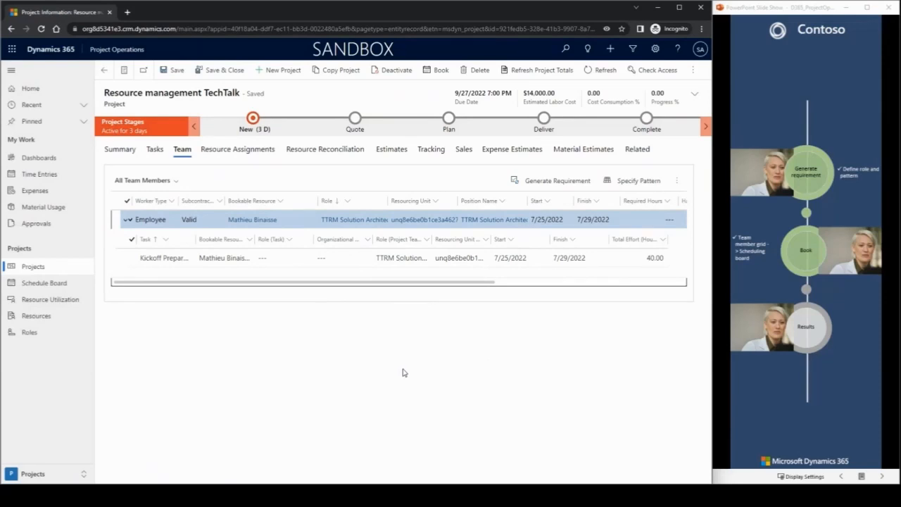
left_click_drag(383, 282, 372, 298)
- Advance the presentation past the "Results" point to the "Booking methods - Centralized" demo and start its recording
left_click(741, 440)
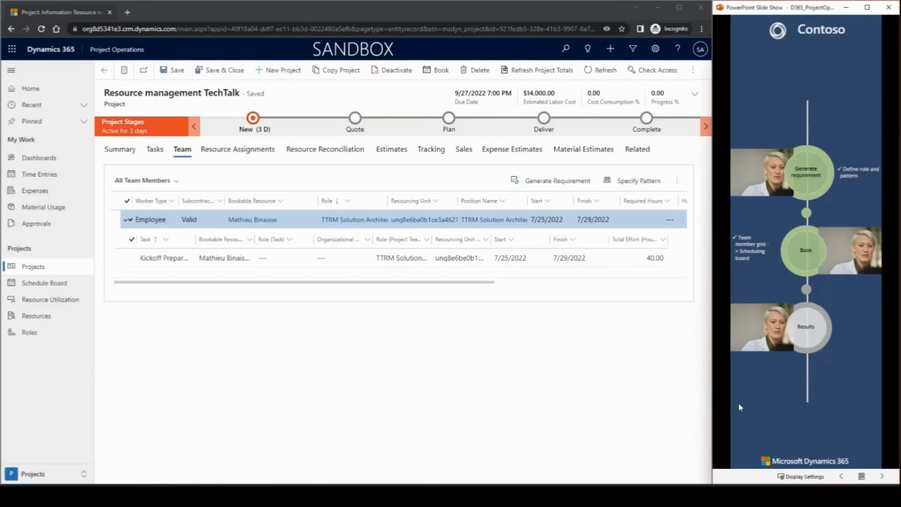
left_click(744, 408)
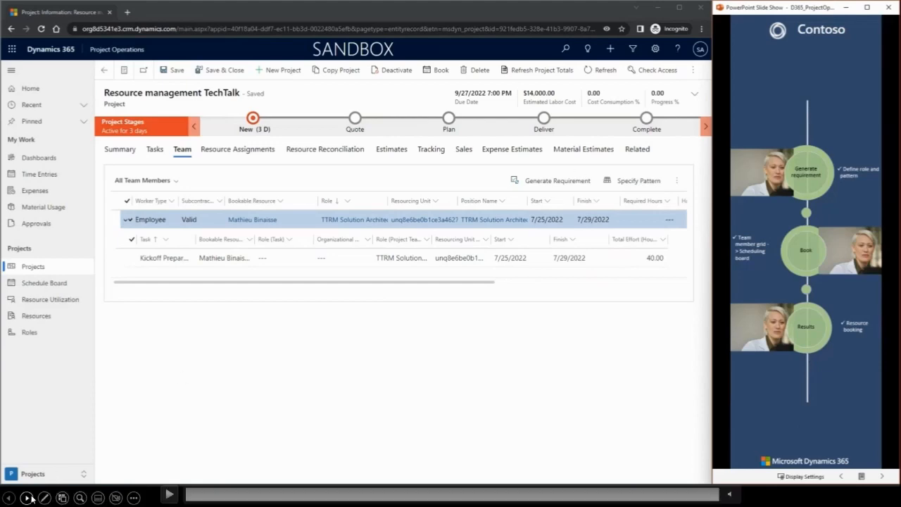
left_click(27, 498)
left_click(27, 498)
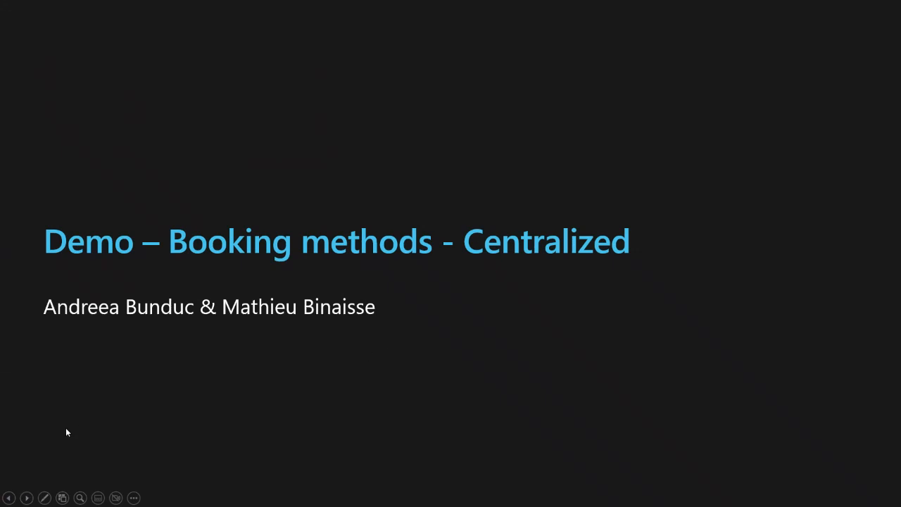
left_click(26, 498)
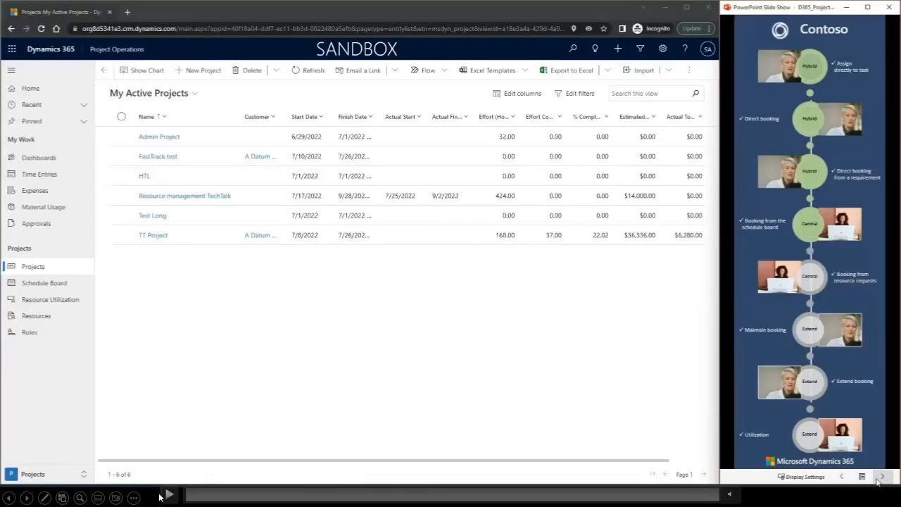
left_click(168, 496)
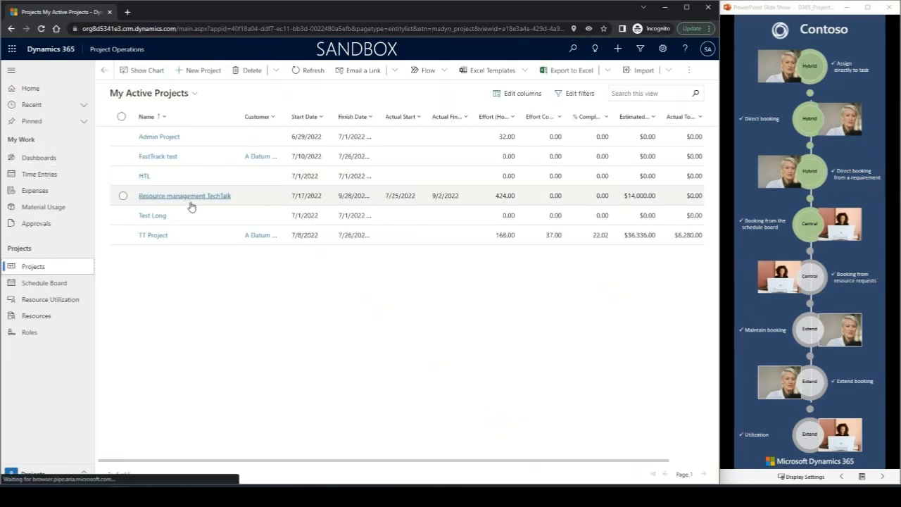
- In the Resource management TechTalk project, assign the Partner Kickoff task to a new generic resource with the role TTRM Project Manager
left_click(185, 196)
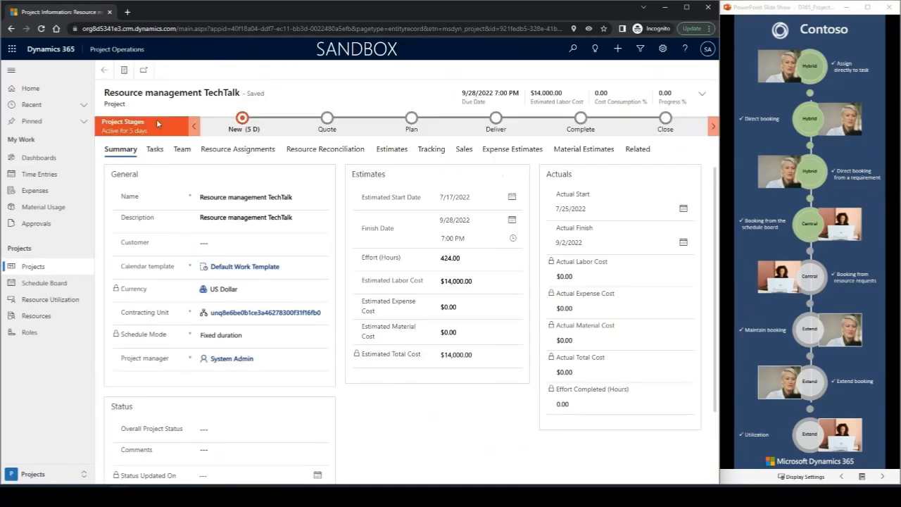
left_click(153, 166)
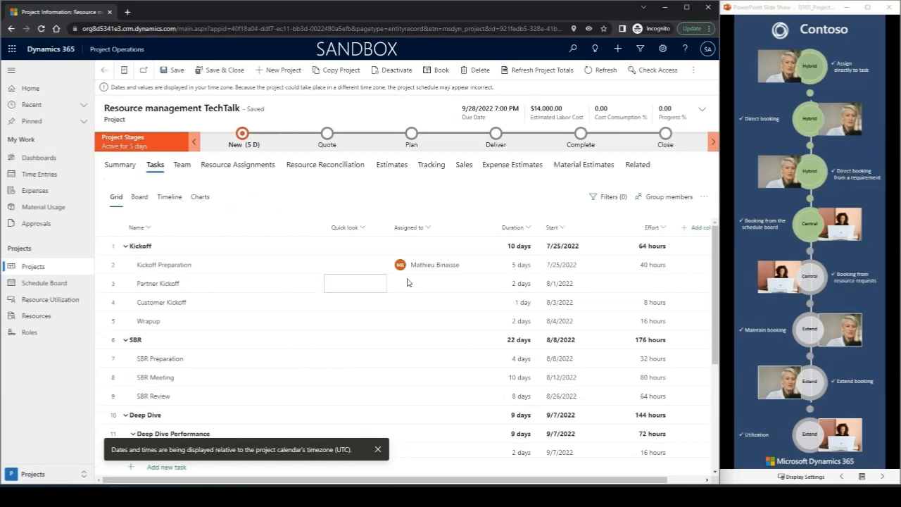
left_click(462, 284)
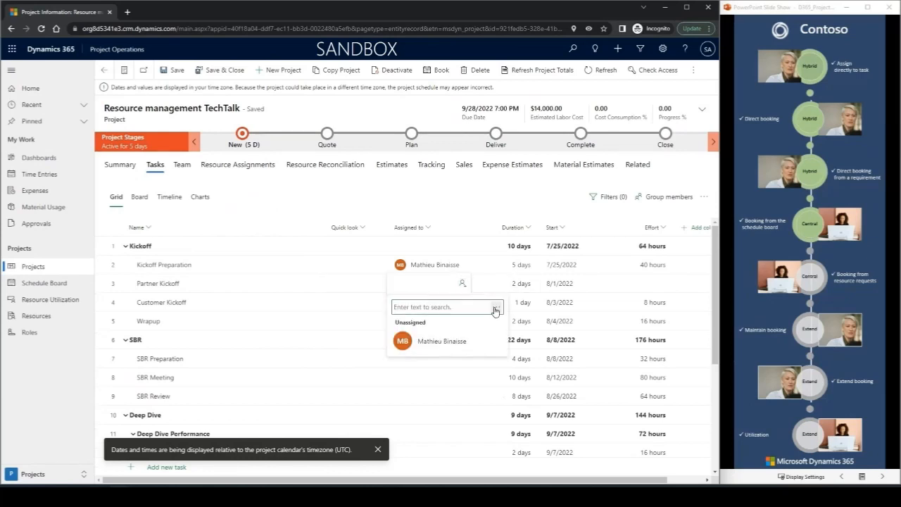
scroll(483, 338, "down", 1)
left_click(499, 291)
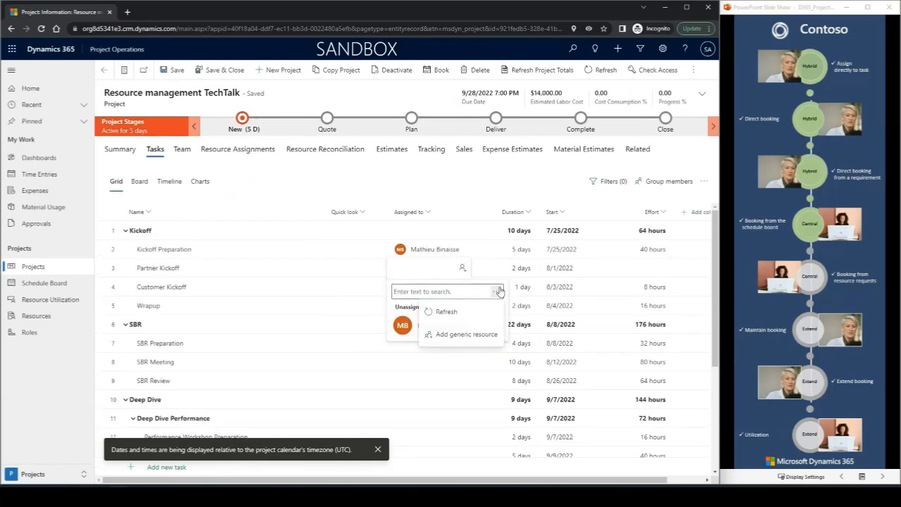
left_click(471, 332)
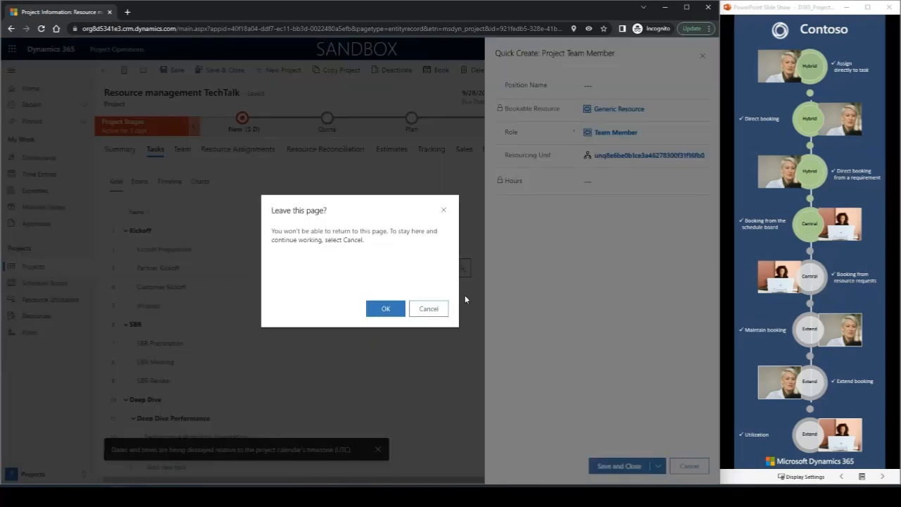
left_click(429, 309)
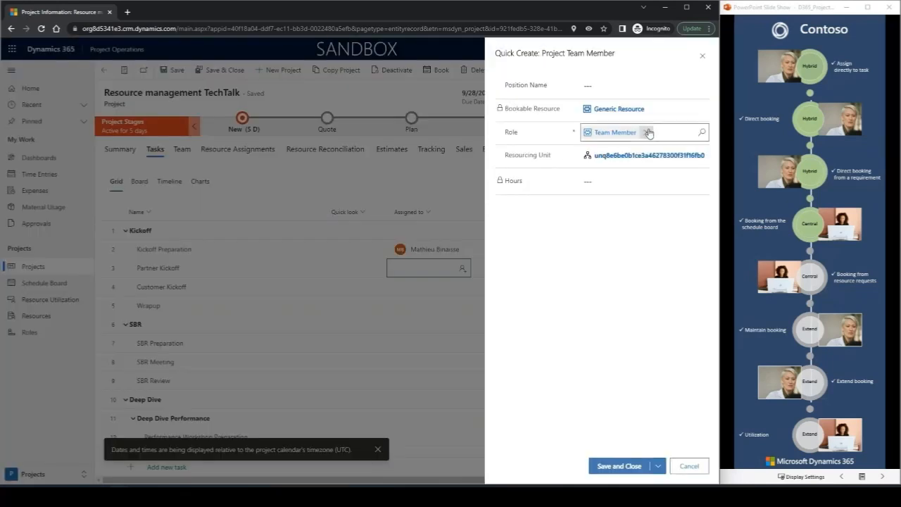
left_click(646, 133)
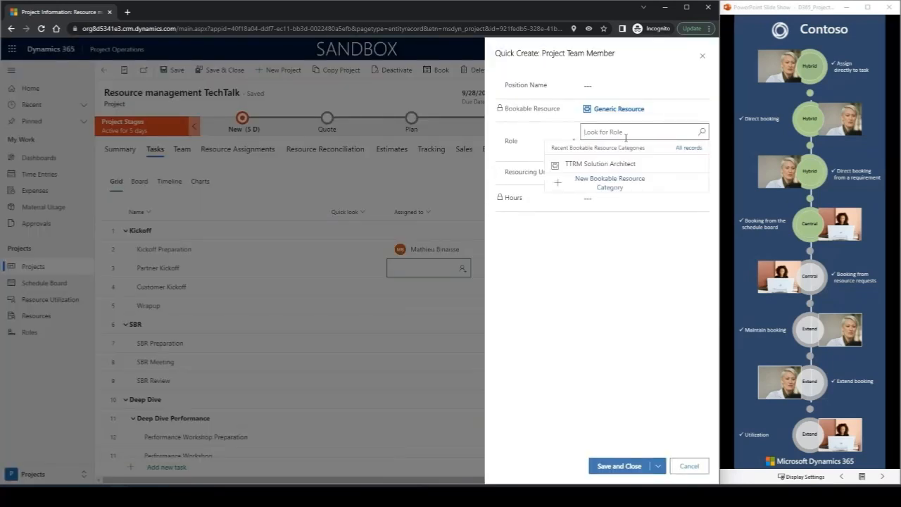
type("ttrm")
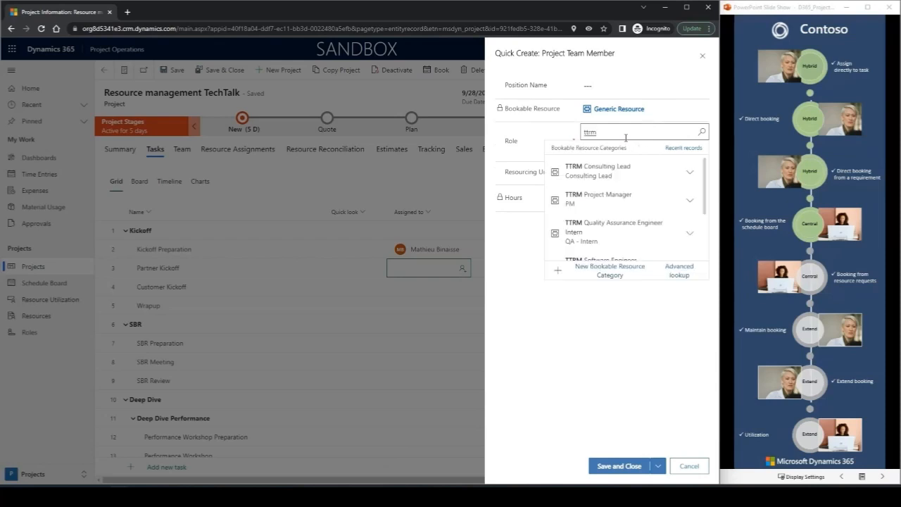
left_click(598, 197)
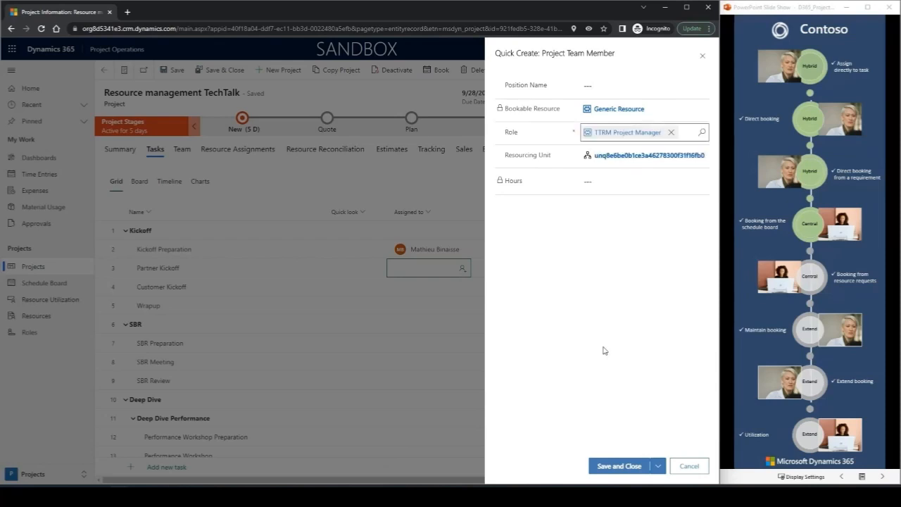
left_click(622, 464)
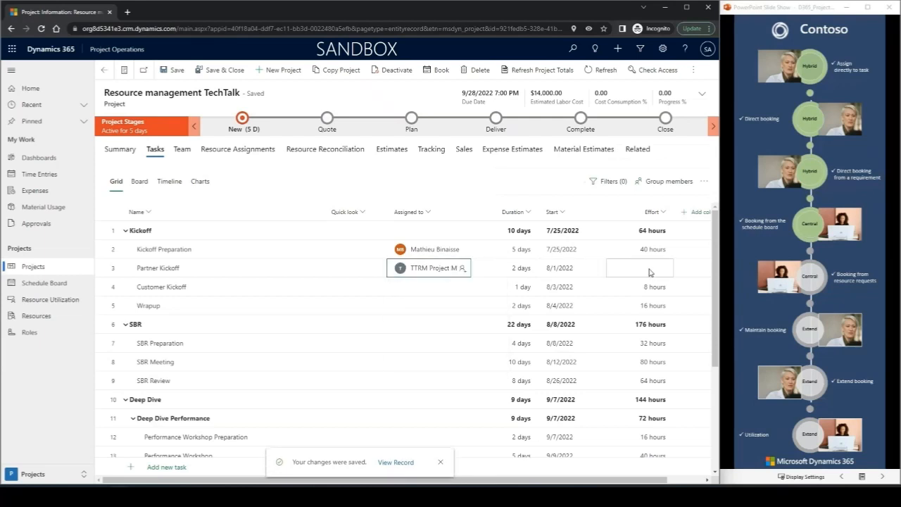
- Set the effort of the Partner Kickoff task to 10 hours
left_click(649, 272)
left_click(645, 272)
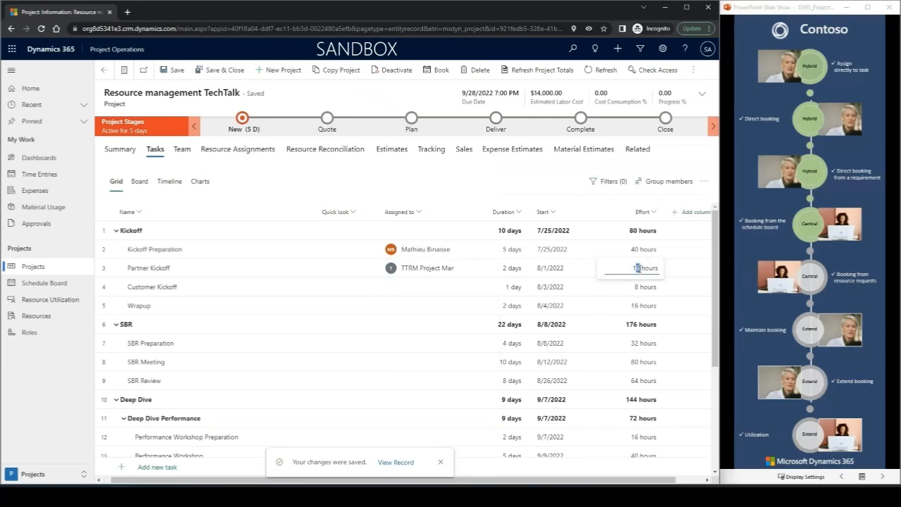
type("0")
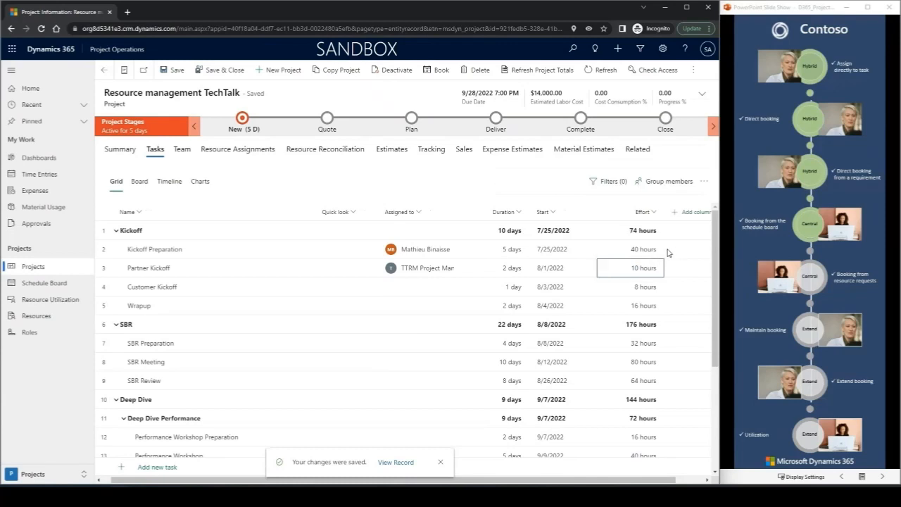
left_click(588, 250)
left_click(587, 250)
left_click(588, 249)
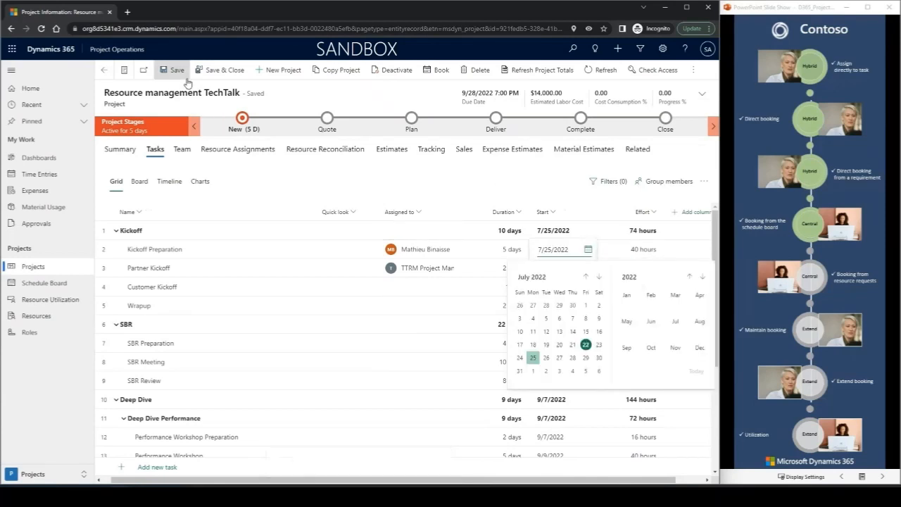
- Check the generic TTRM Project Manager's task in the project team list and generate the resource requirement for that team member
left_click(184, 154)
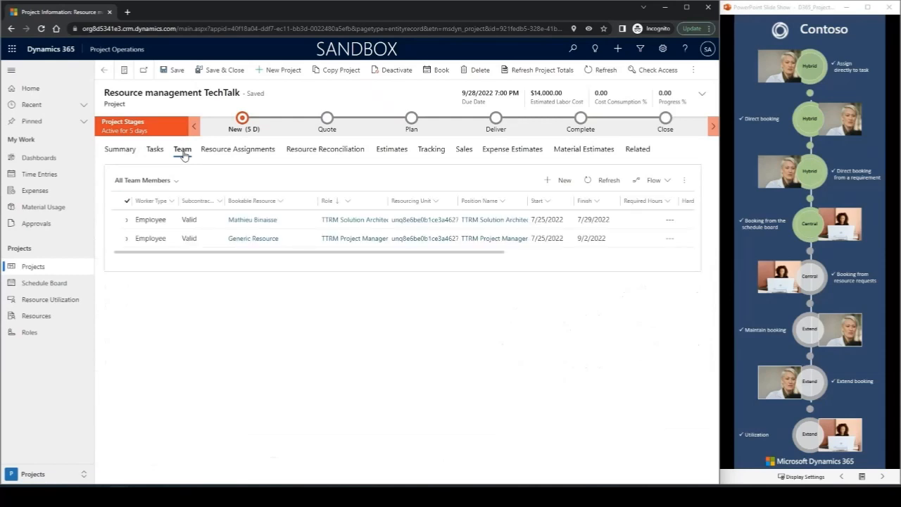
left_click(128, 241)
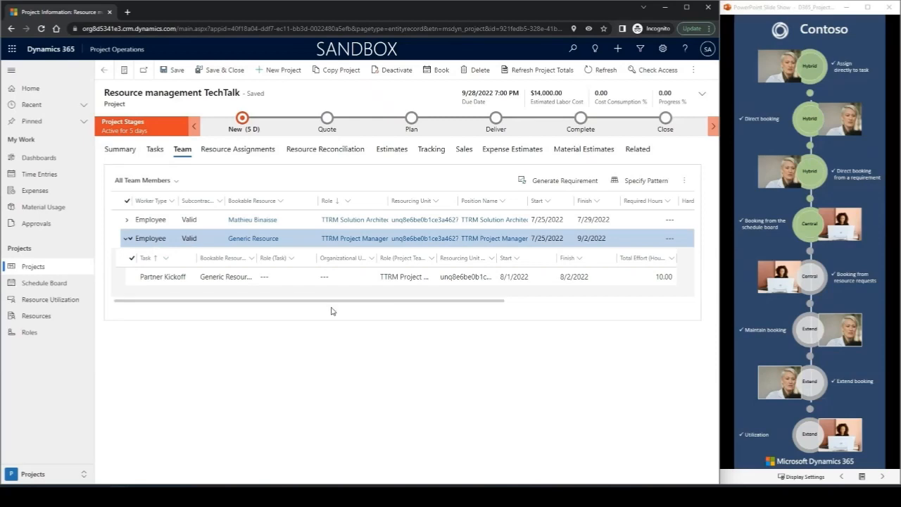
left_click(548, 182)
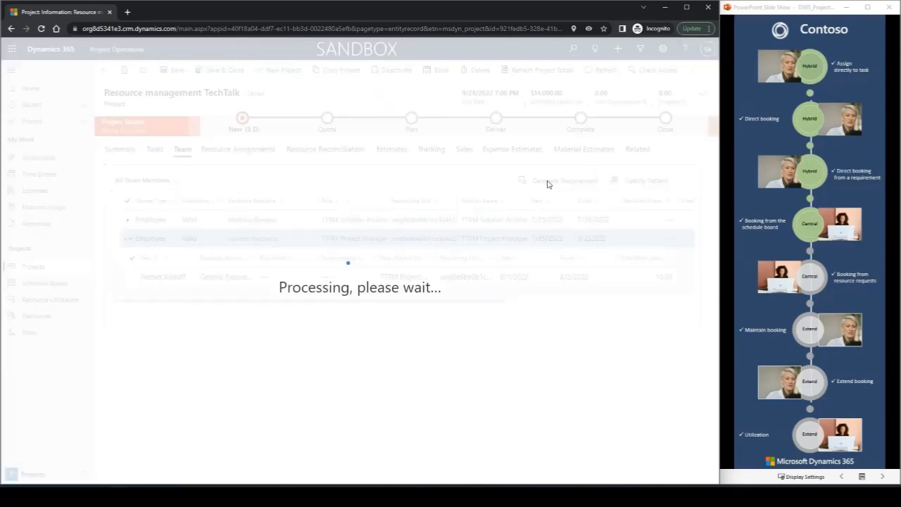
left_click(442, 312)
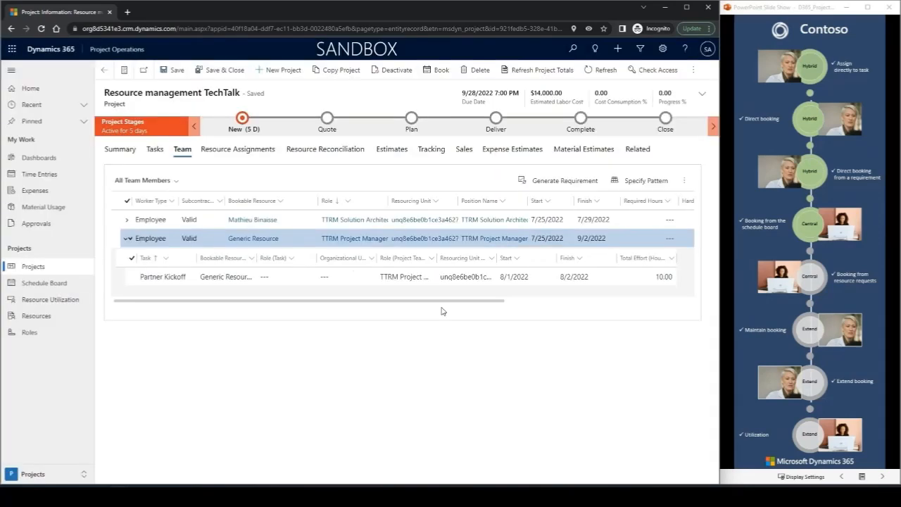
left_click(557, 183)
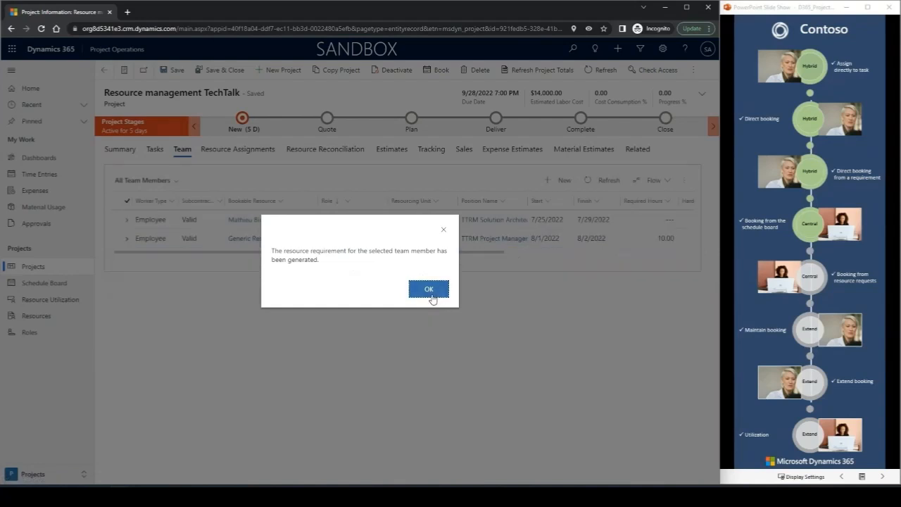
left_click(428, 289)
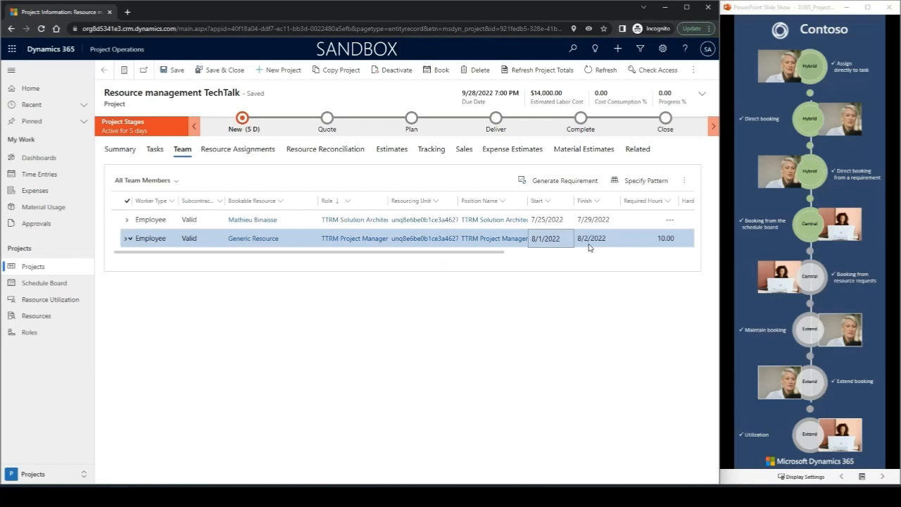
- Open the requirement pattern of the generic TTRM Project Manager and set the 8/1/2022 duration to 2 hours
left_click(648, 182)
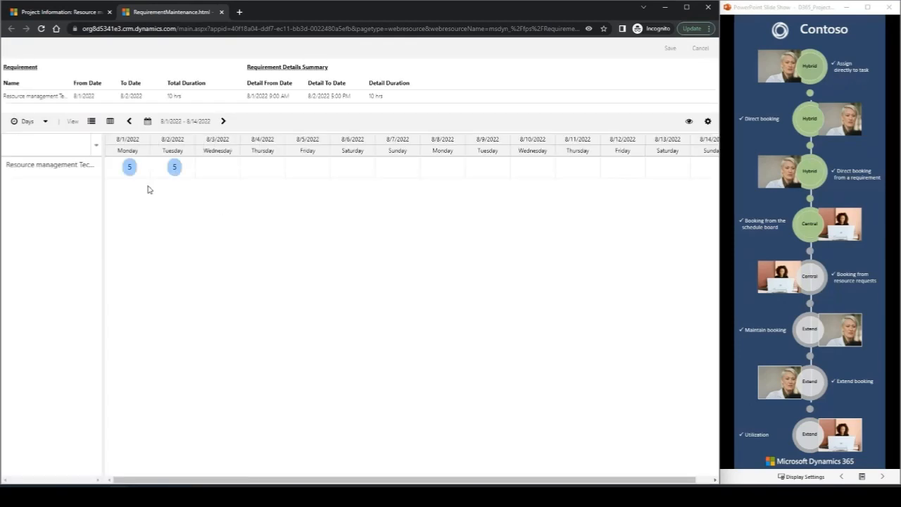
left_click(130, 168)
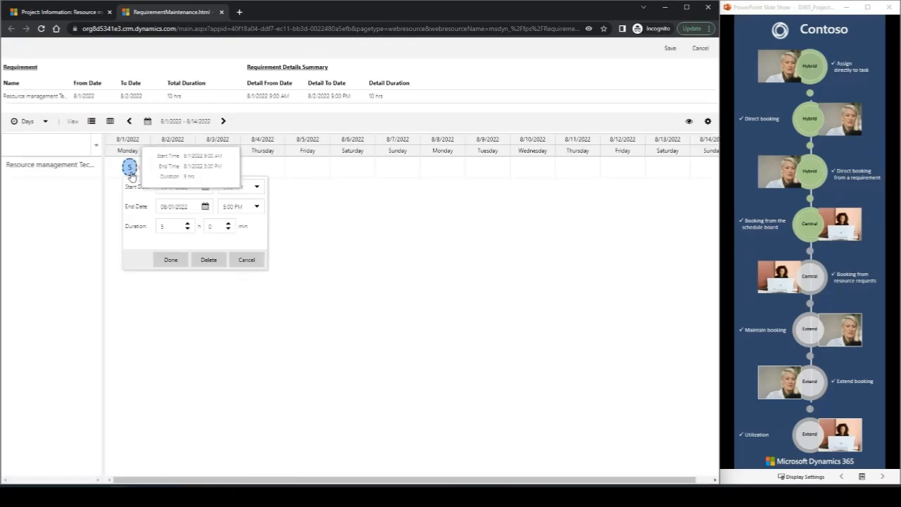
left_click(170, 226)
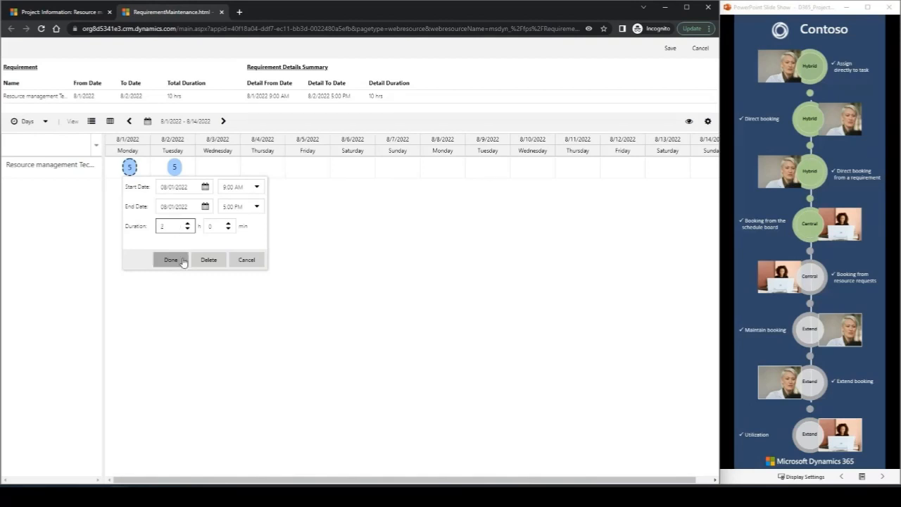
left_click(170, 261)
- Set the 8/2/2022 duration to 8 hours and save the requirement details
left_click(174, 167)
left_click(214, 226)
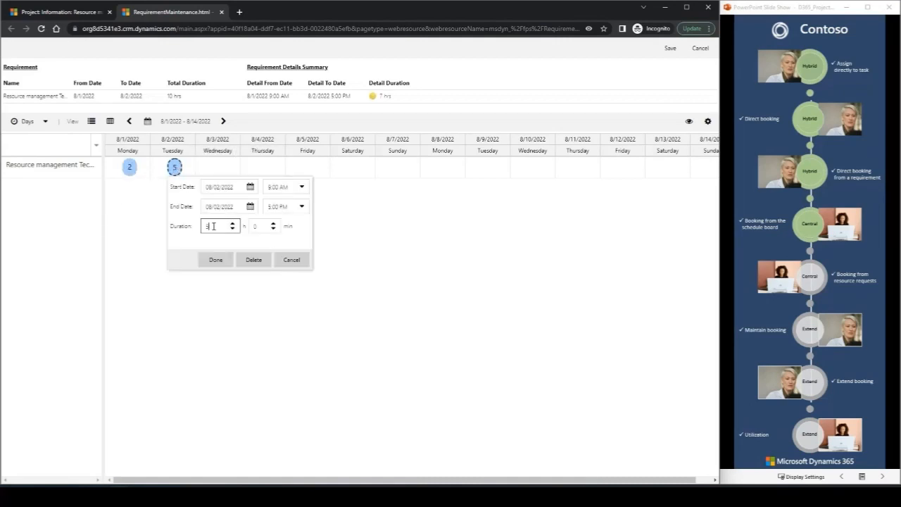
type("8")
left_click(216, 260)
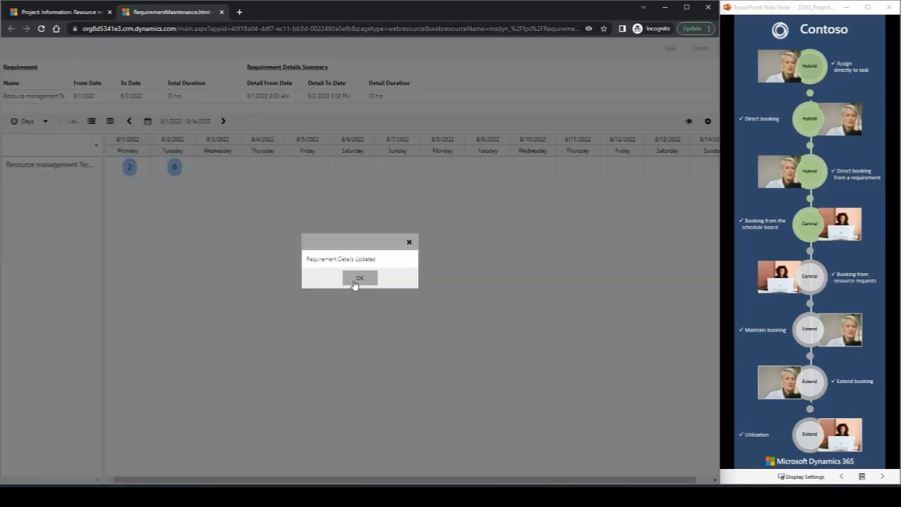
left_click(356, 279)
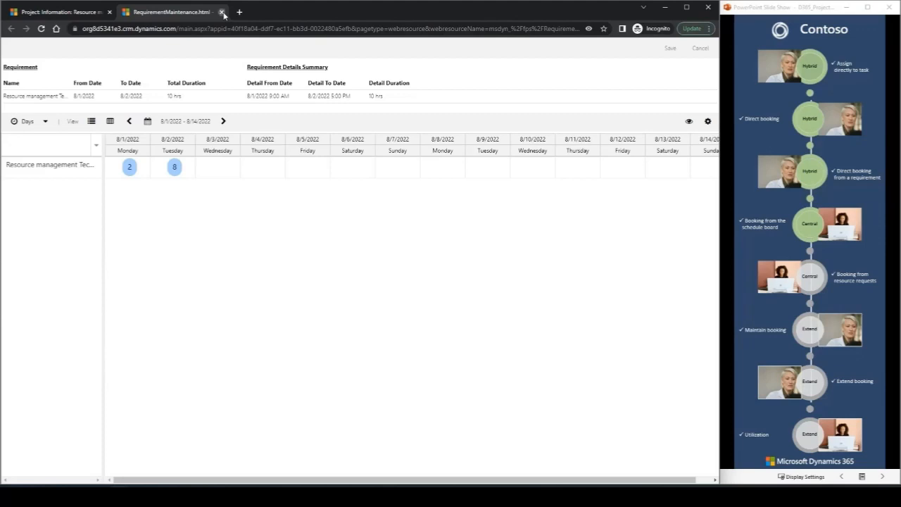
- Return to the project team list and examine the tasks assigned to the generic TTRM Project Manager
left_click(222, 12)
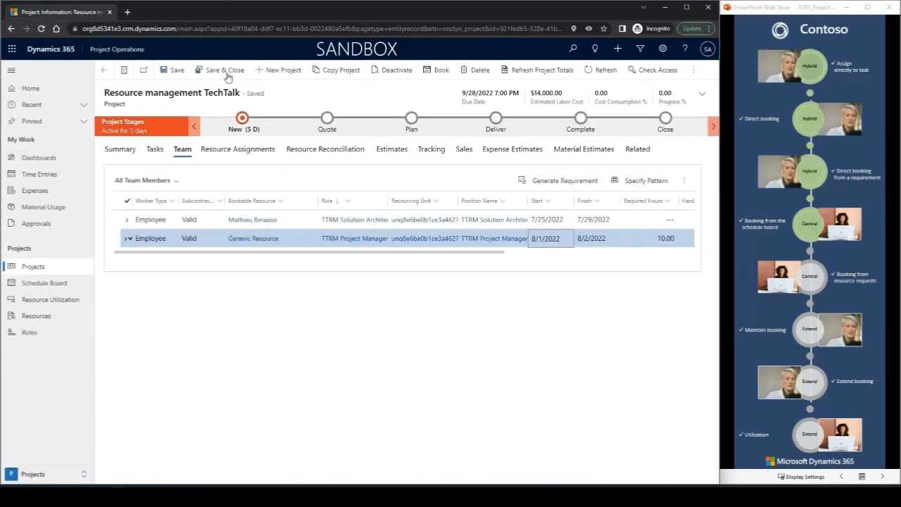
left_click(126, 239)
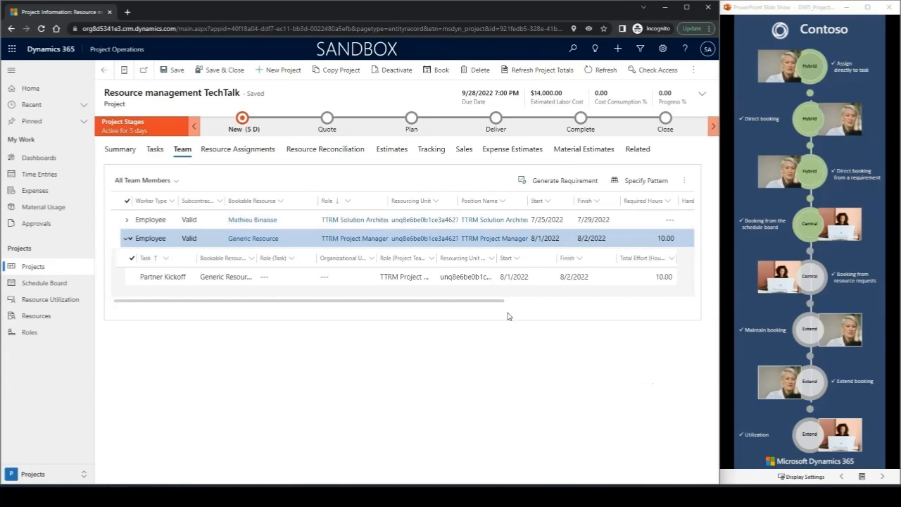
left_click_drag(494, 301, 457, 303)
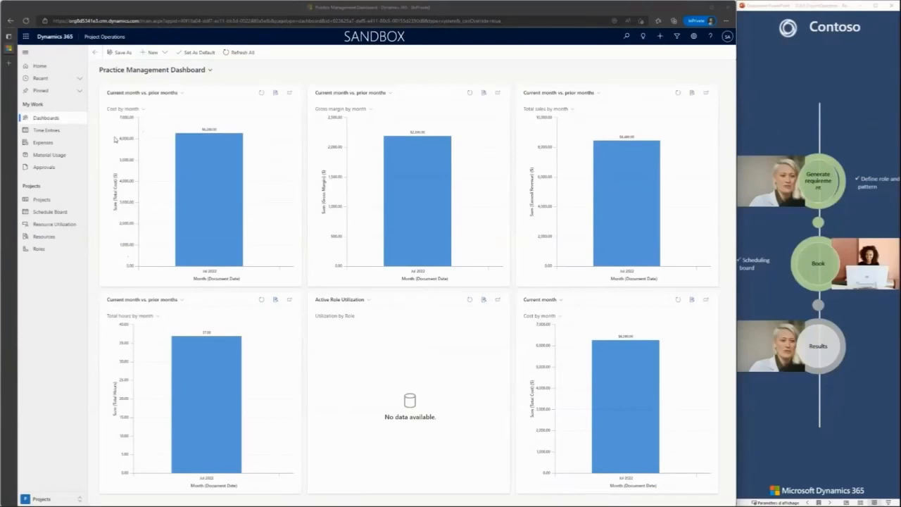
- Open the My D365 PO Resources schedule board and examine its resource filters and resource selection without changing them
left_click(60, 214)
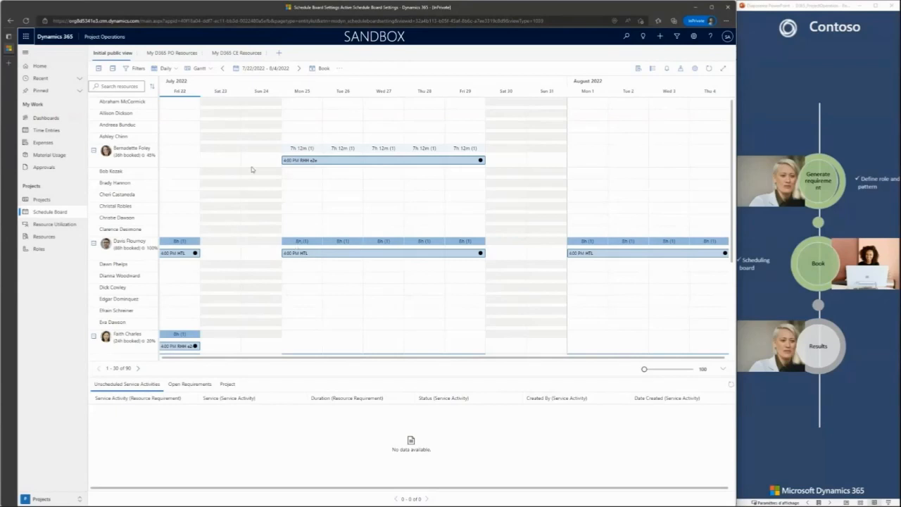
left_click(164, 56)
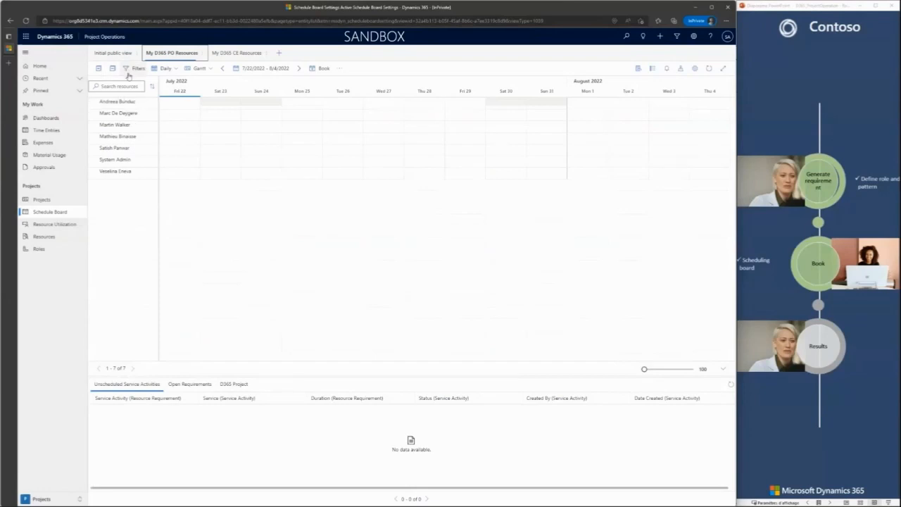
left_click(136, 68)
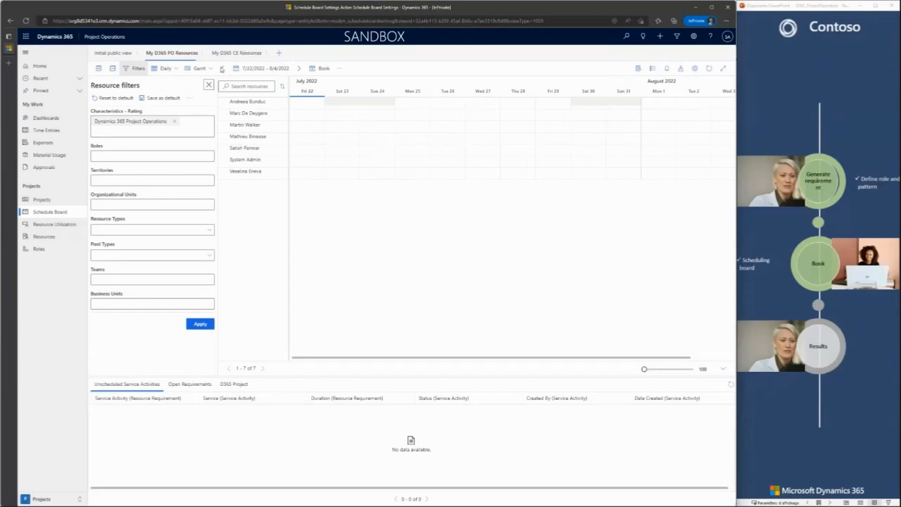
left_click(190, 99)
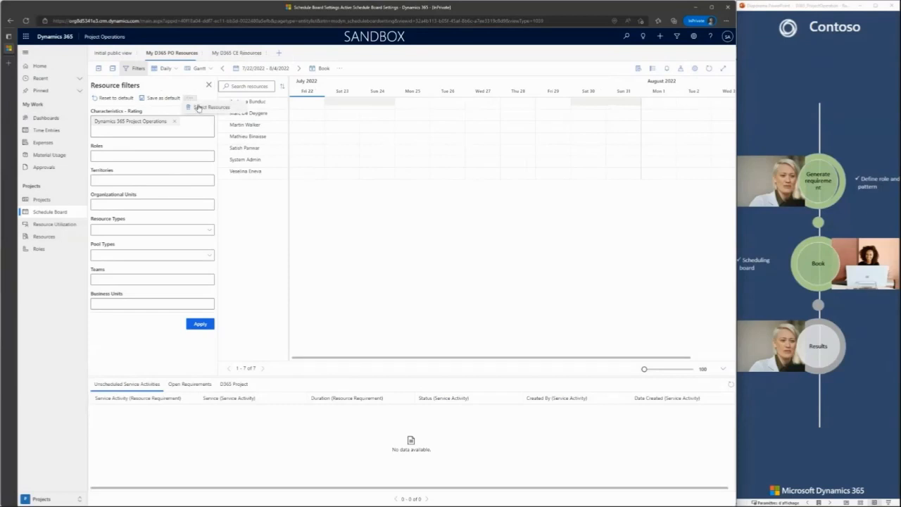
left_click(204, 107)
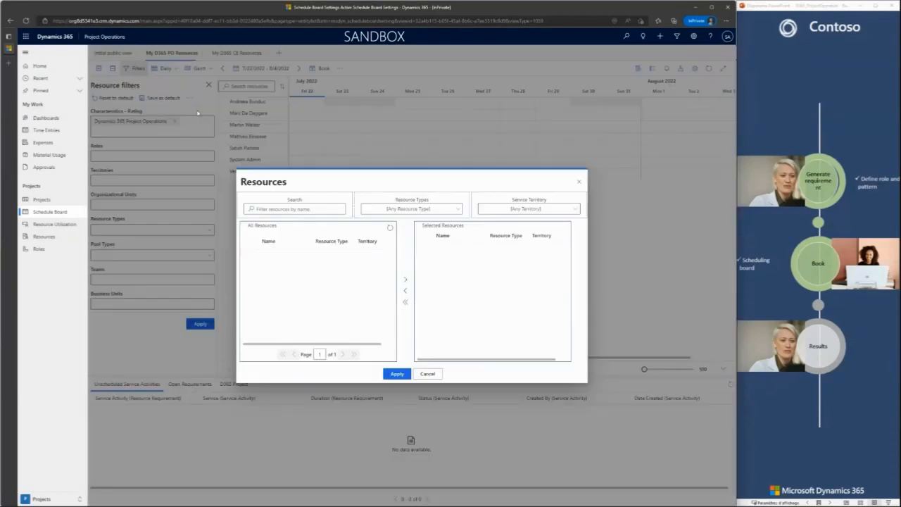
left_click(428, 374)
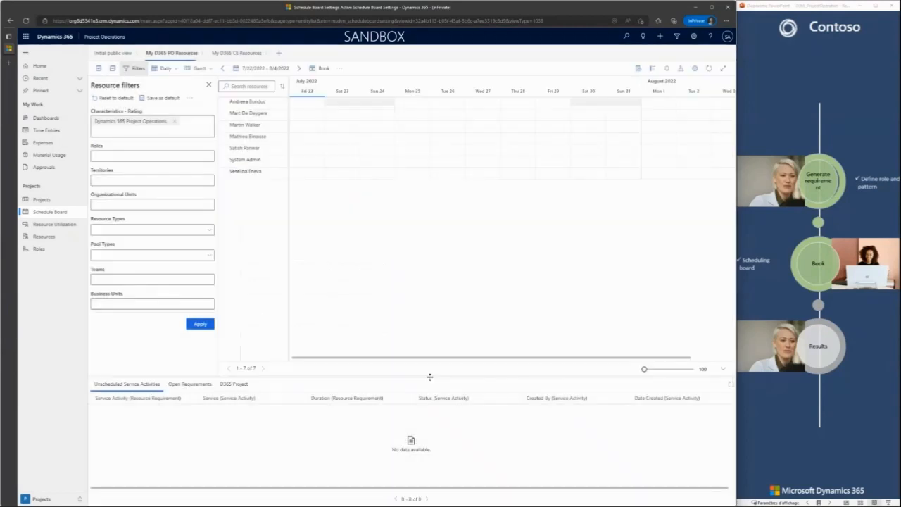
- Examine which resources are selected in the filters of the My D365 CE Resources schedule board
left_click(234, 53)
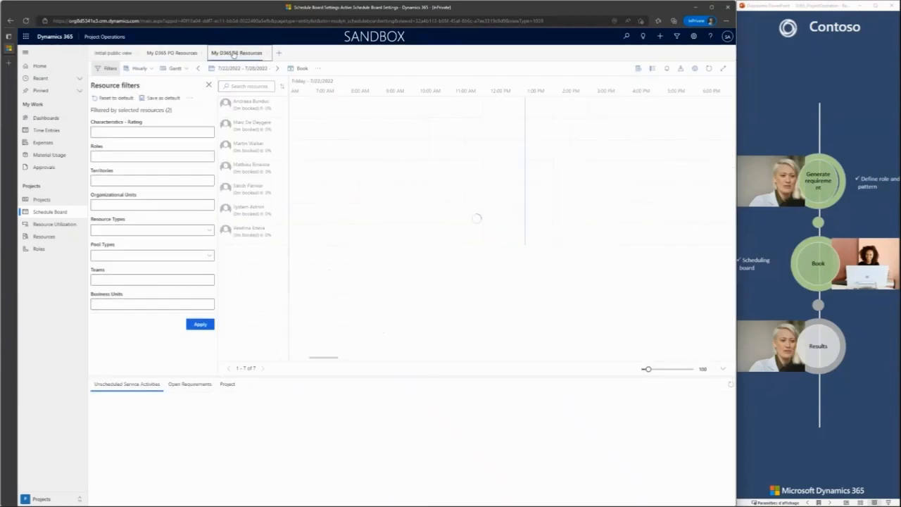
left_click(189, 99)
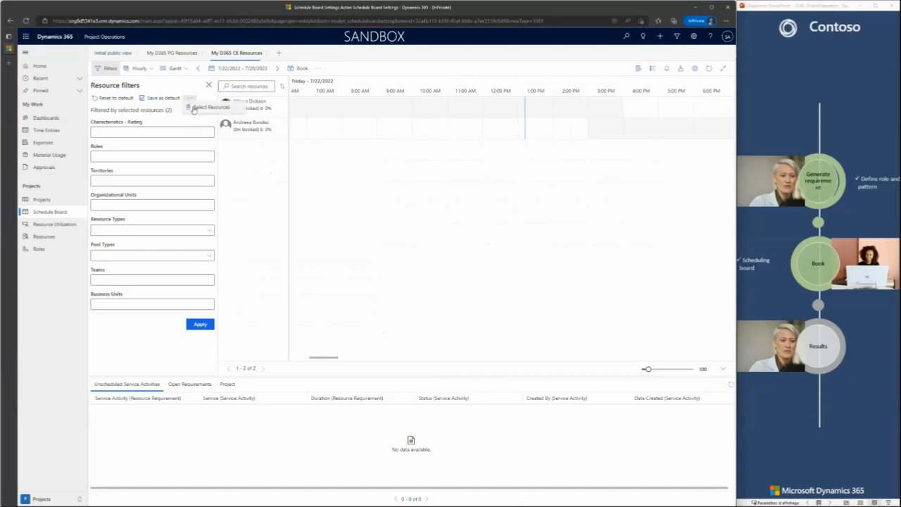
left_click(210, 109)
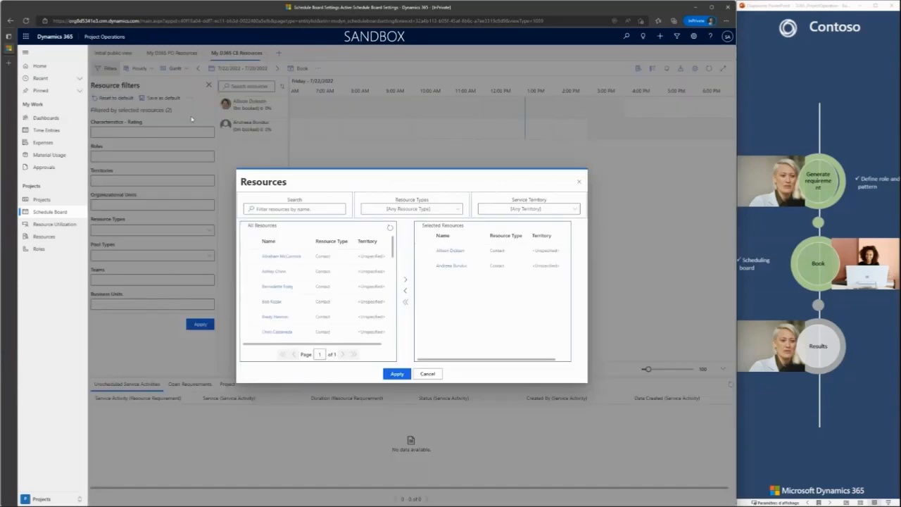
left_click(431, 376)
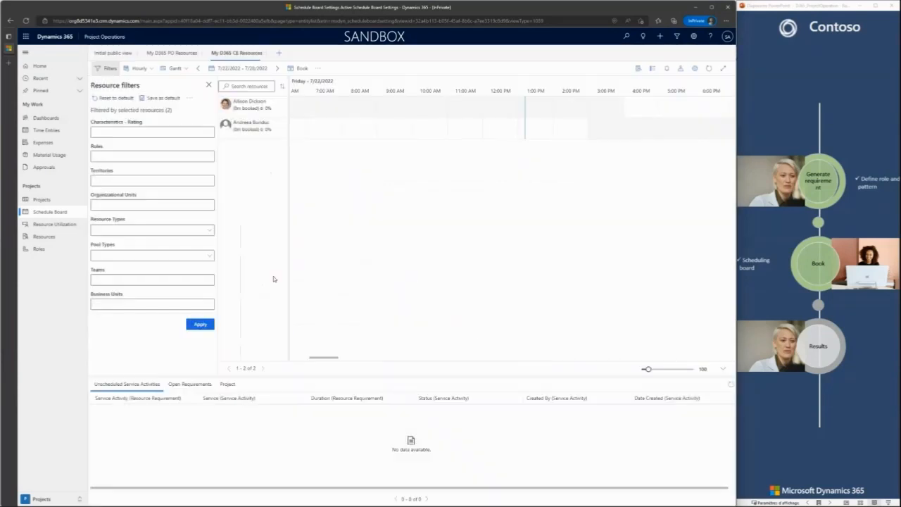
- Return to the My D365 PO Resources board, hide its filters, and examine the sharing options and map views in its settings
left_click(160, 54)
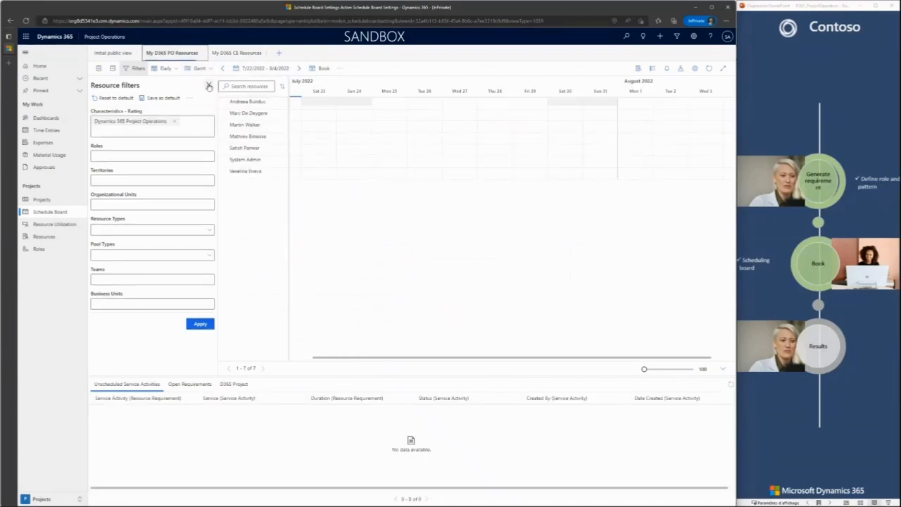
left_click(209, 84)
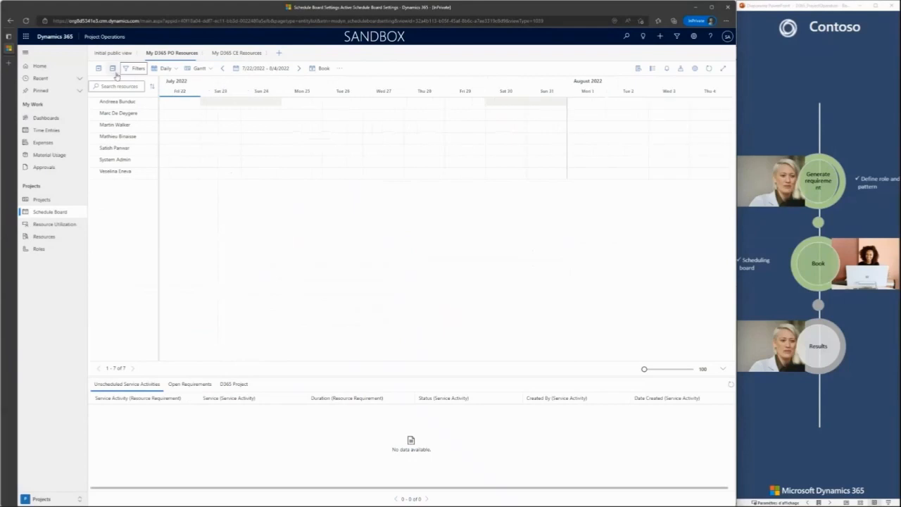
left_click(204, 55)
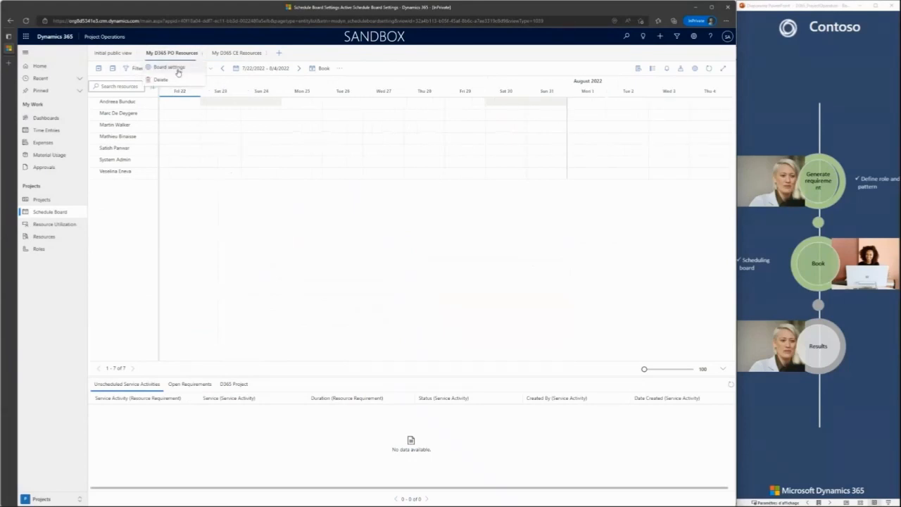
left_click(176, 67)
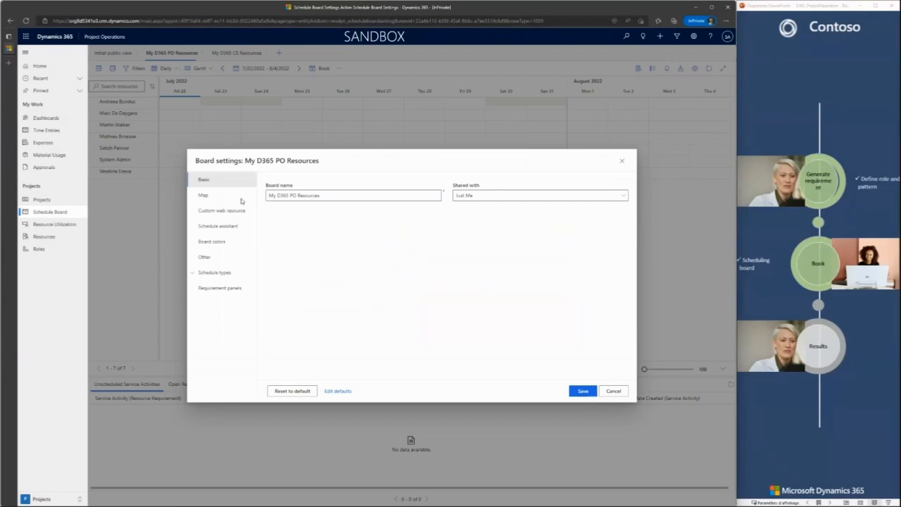
left_click(524, 196)
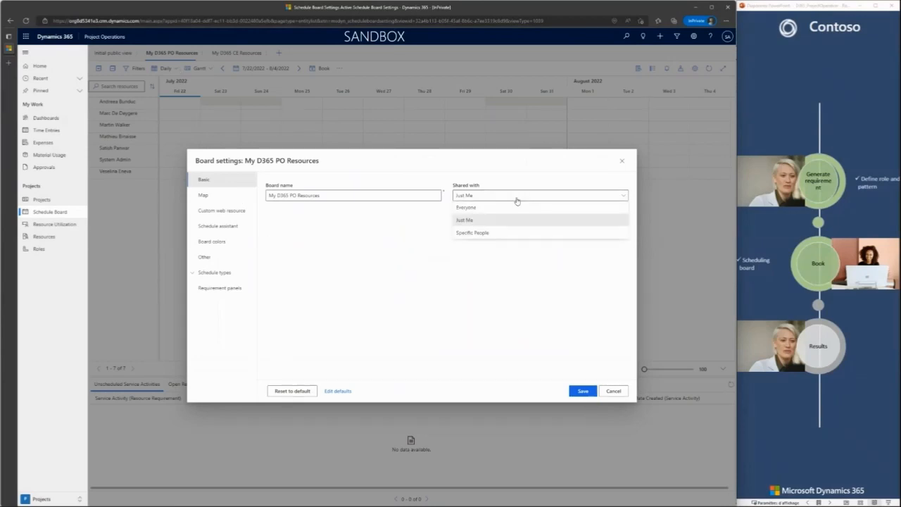
left_click(220, 203)
left_click(221, 202)
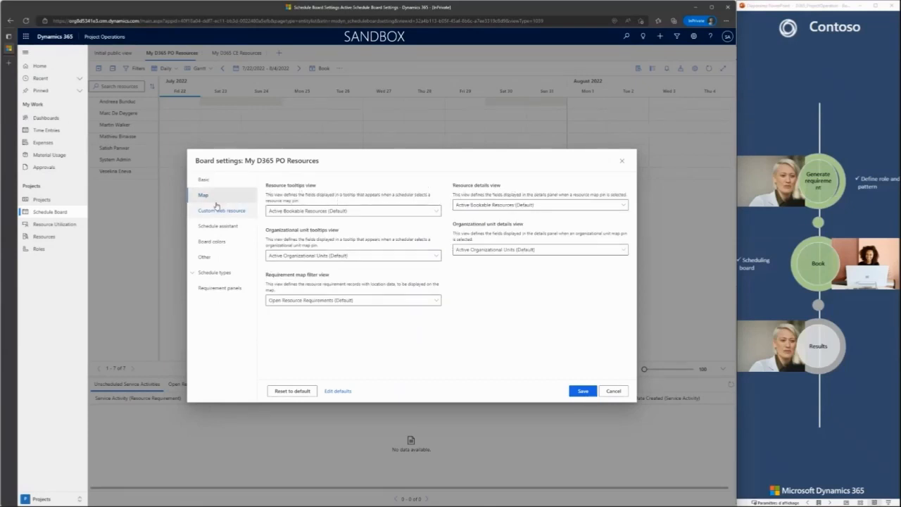
- Examine the board's schedule assistant, color, page count and Project schedule type settings
left_click(216, 232)
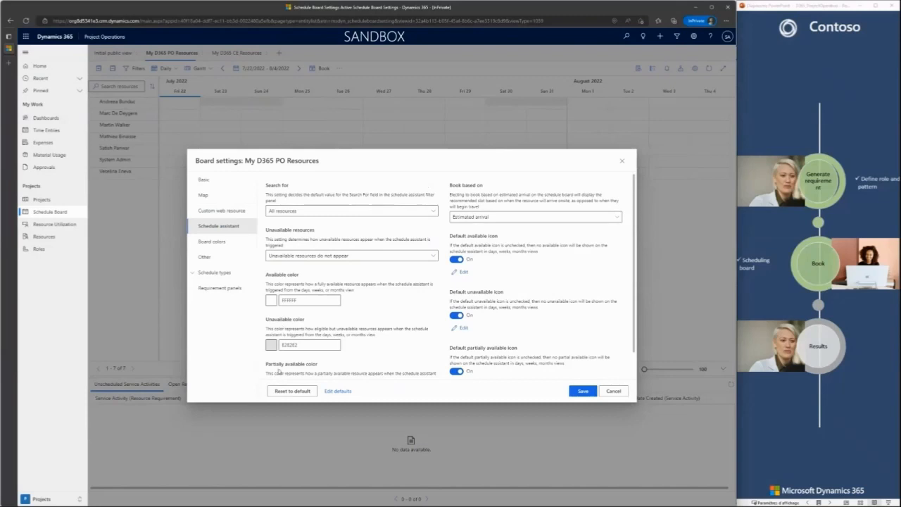
left_click(213, 242)
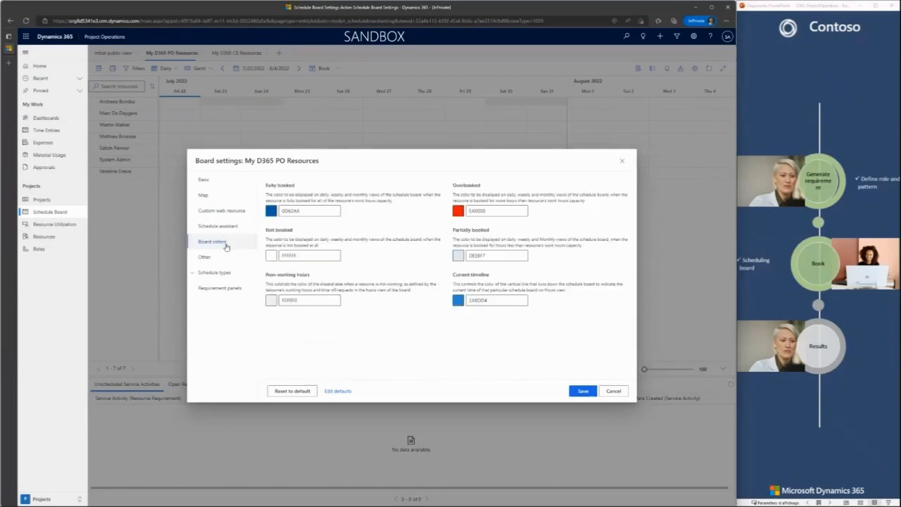
left_click(214, 257)
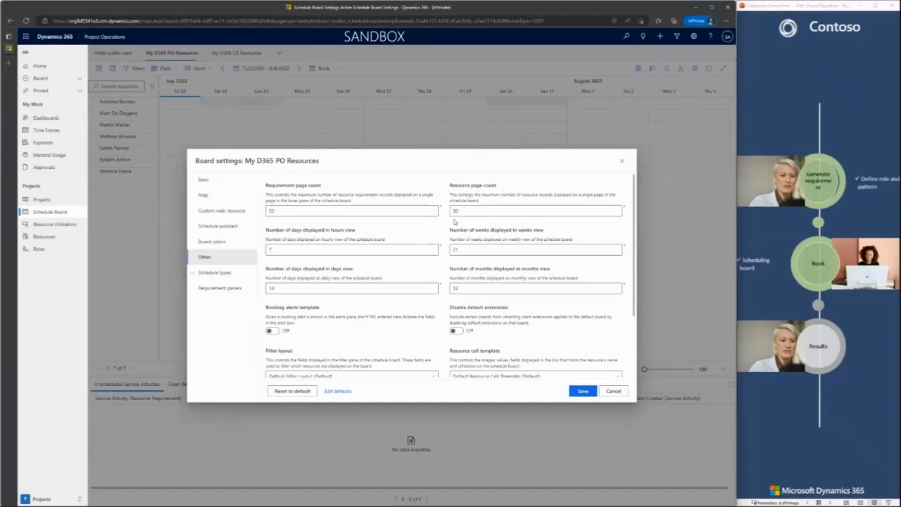
left_click(216, 273)
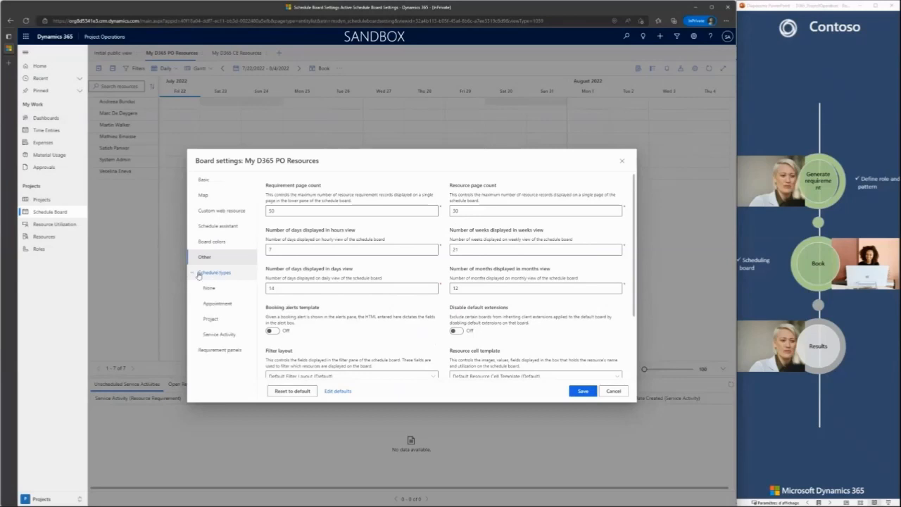
left_click(220, 303)
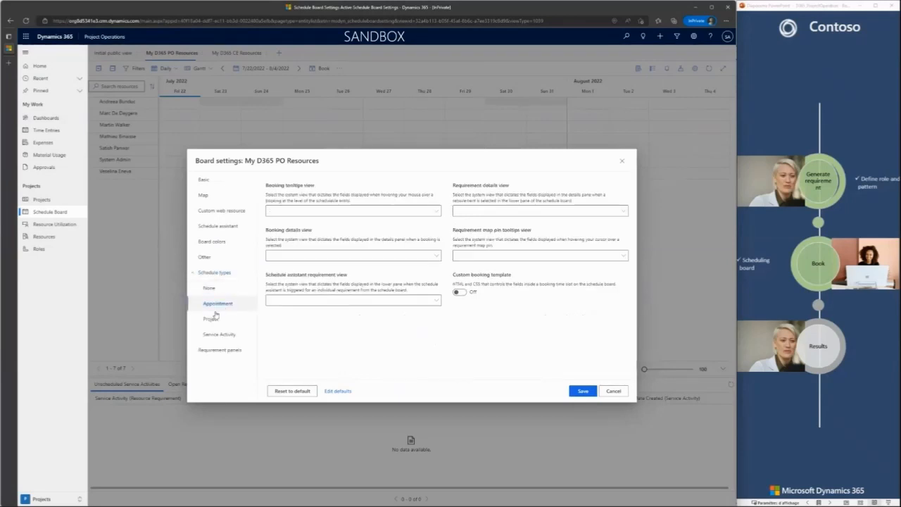
left_click(211, 319)
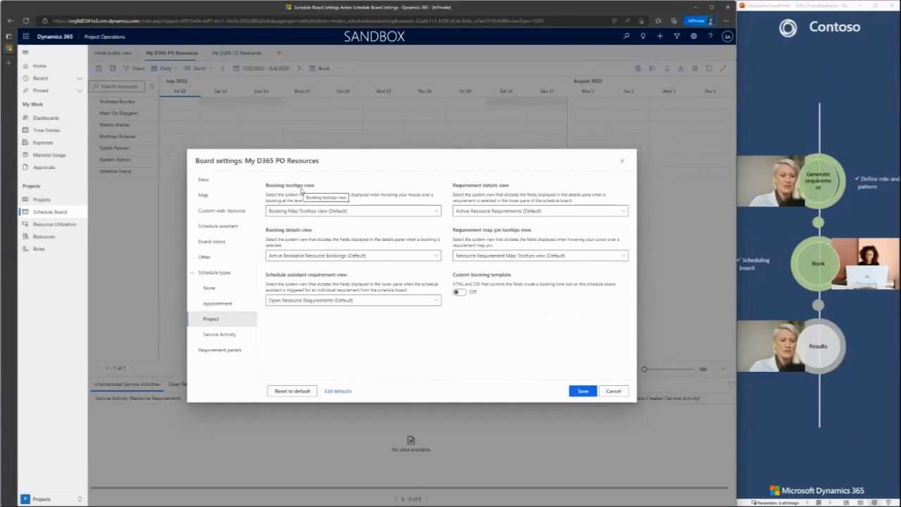
- Check the board's requirement panel configuration and save the board settings
left_click(217, 351)
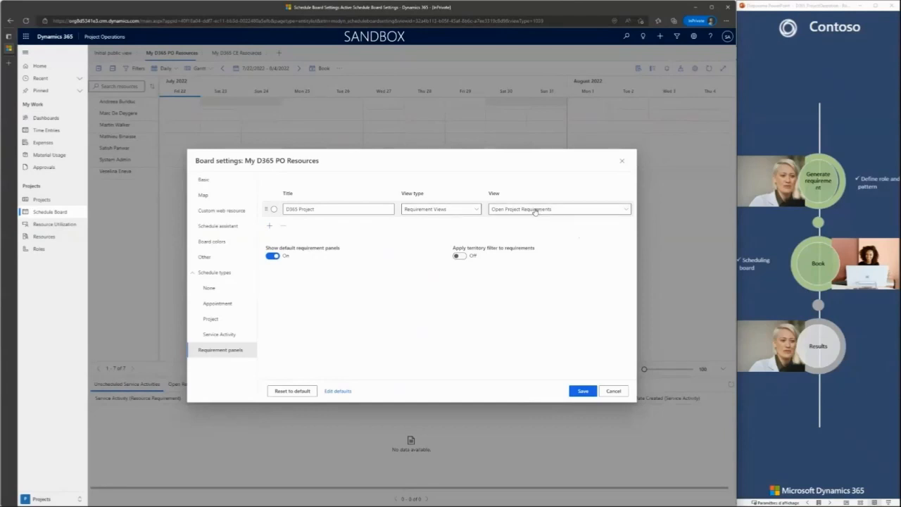
left_click(301, 255)
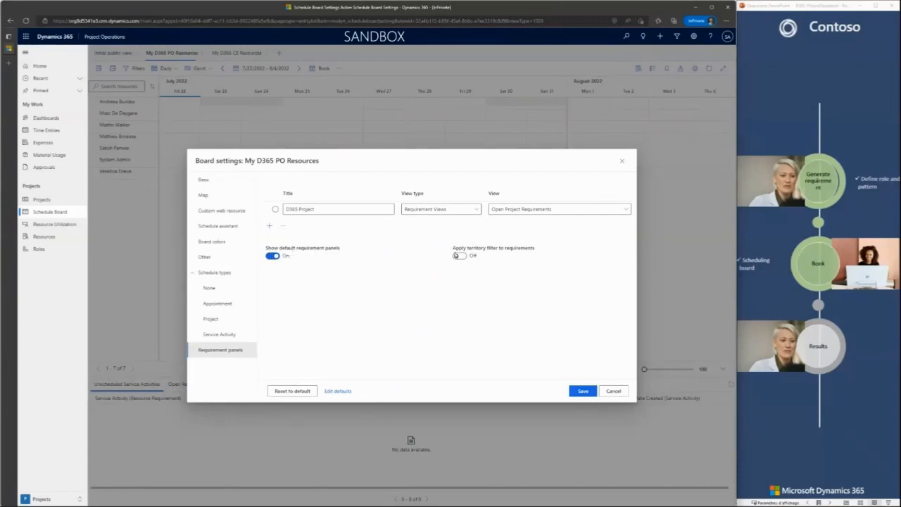
left_click(582, 390)
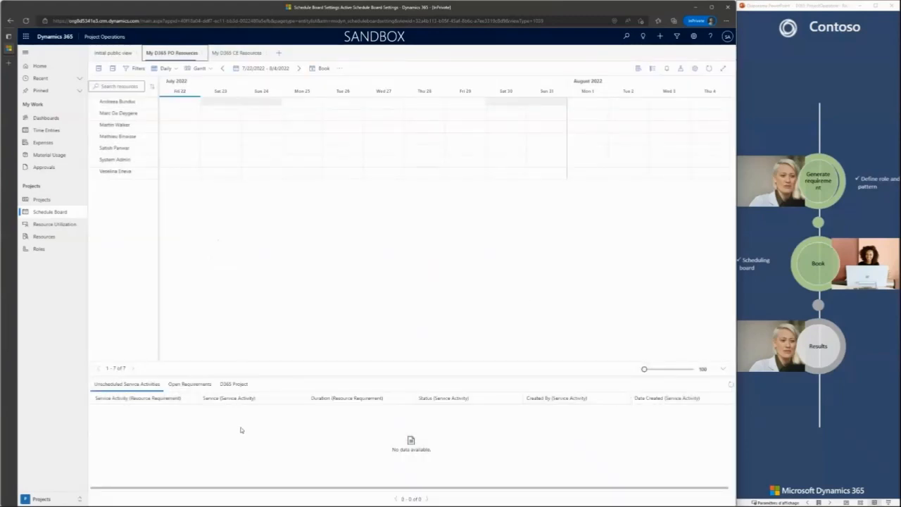
- Show the D365 Project requirements below the schedule board, filtered by "Resource"
left_click(234, 384)
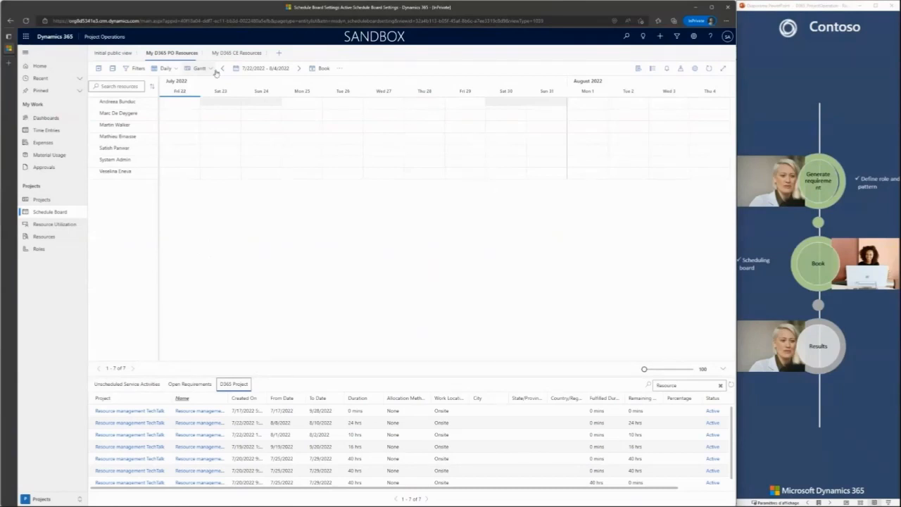
- Review the board's time scale options and the first resource's daily availability in List view, and return to Gantt view
left_click(100, 71)
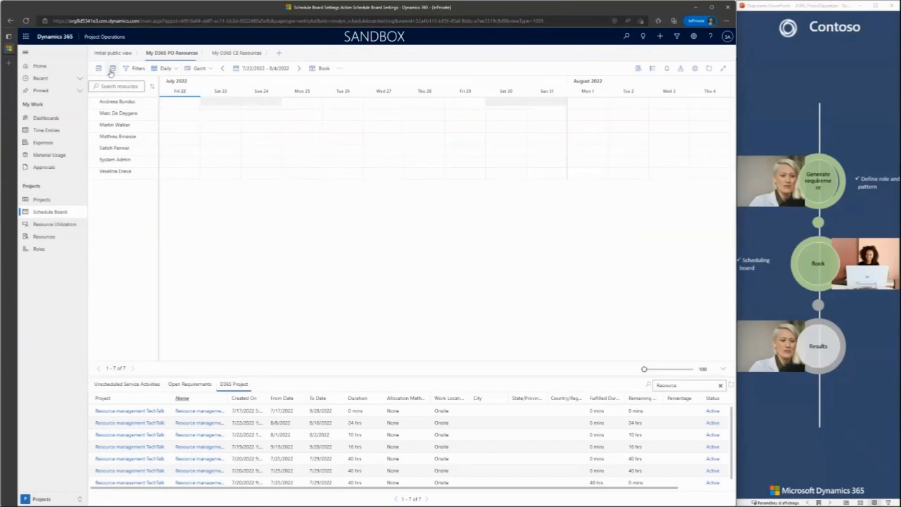
left_click(173, 71)
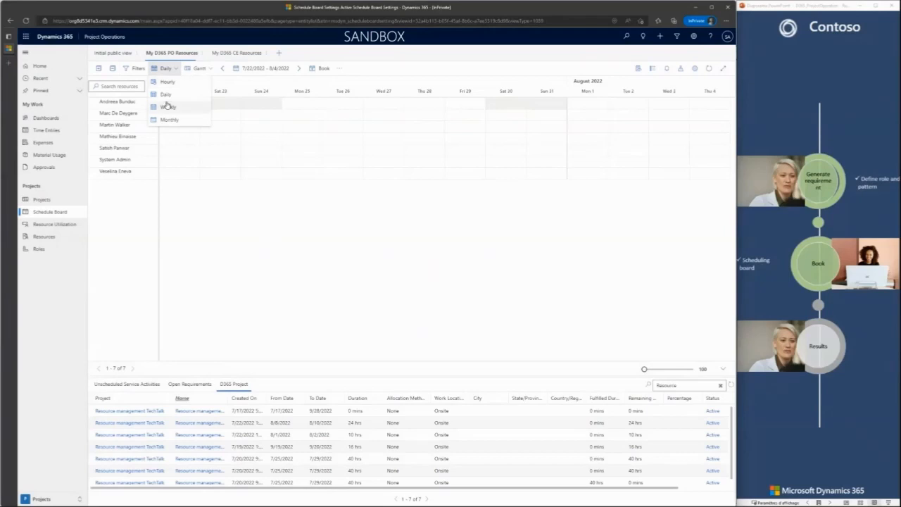
left_click(210, 70)
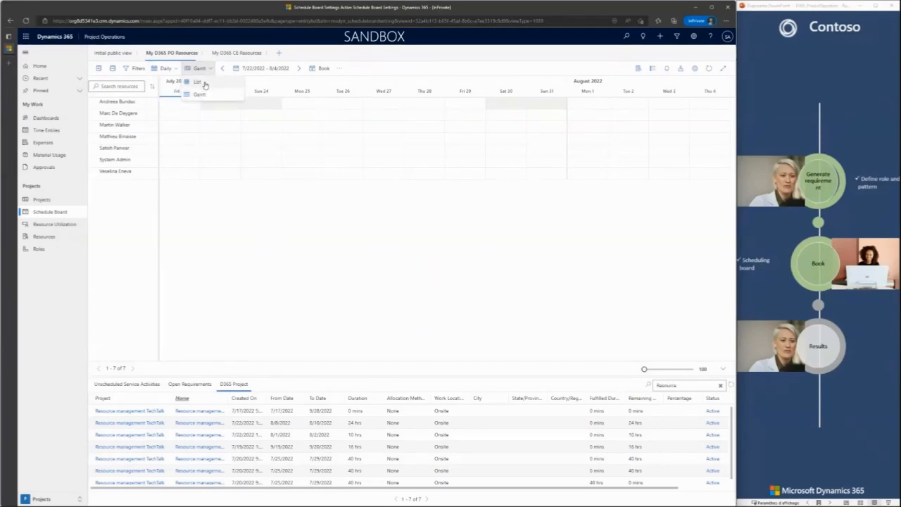
left_click(197, 82)
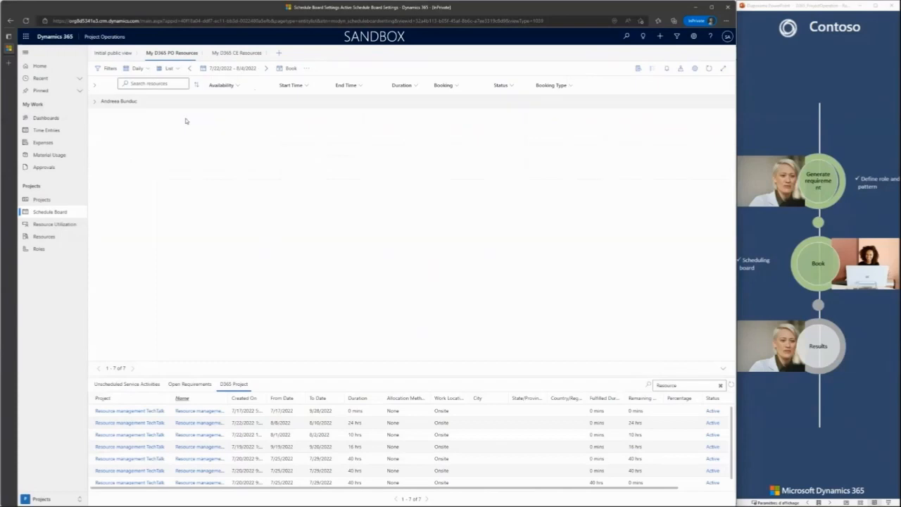
left_click(95, 101)
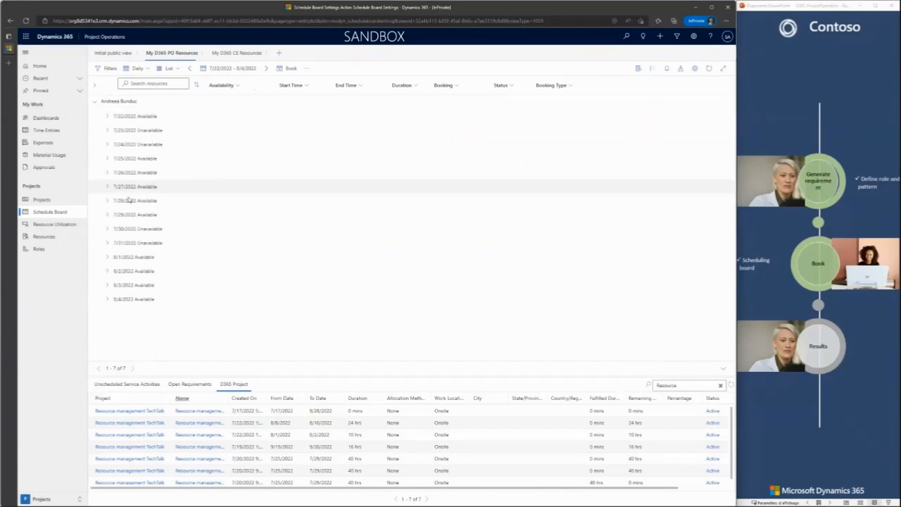
left_click(107, 117)
left_click(108, 158)
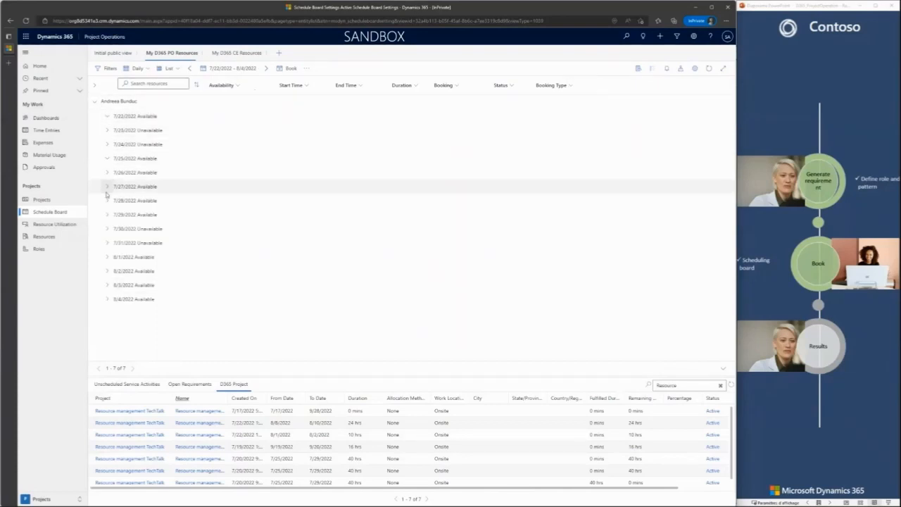
left_click(179, 70)
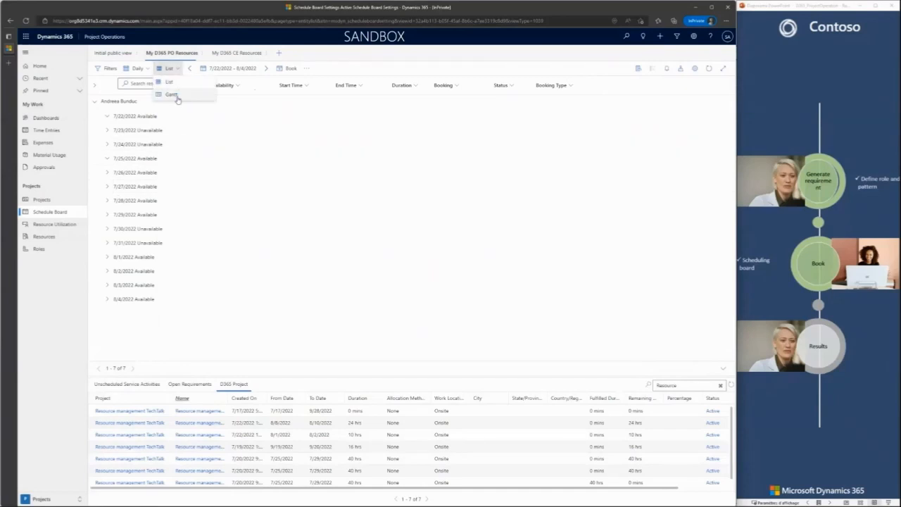
left_click(178, 94)
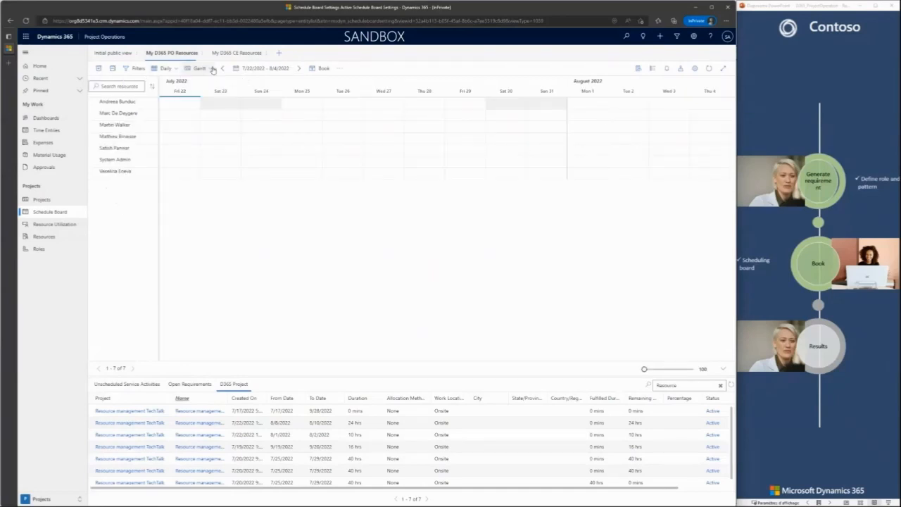
- Examine the date calendar and the booking form for the first resource on 7/25–7/26/2022 with the 24-hour requirement, leaving it unbooked
left_click(265, 68)
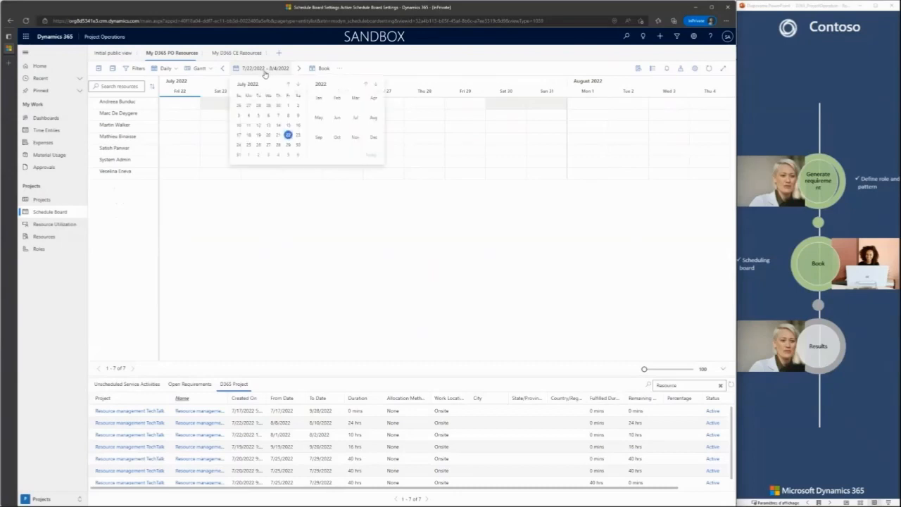
left_click(324, 69)
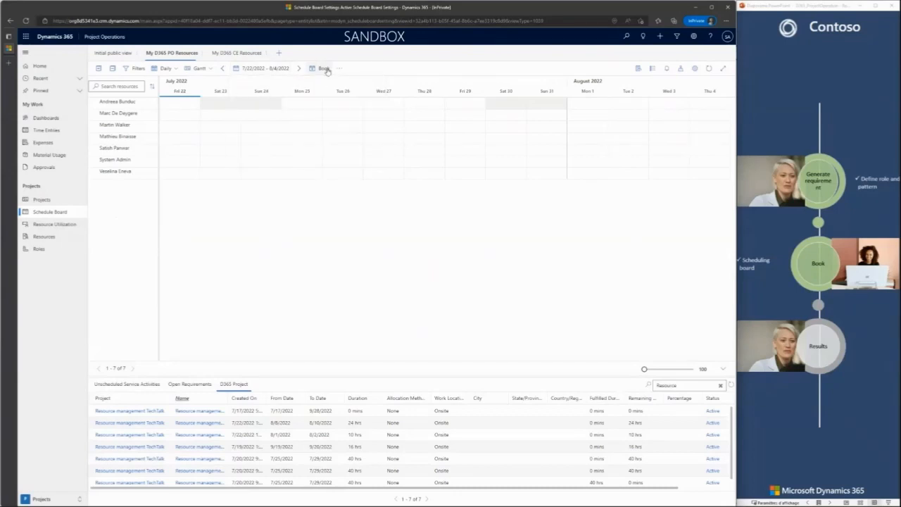
left_click(324, 69)
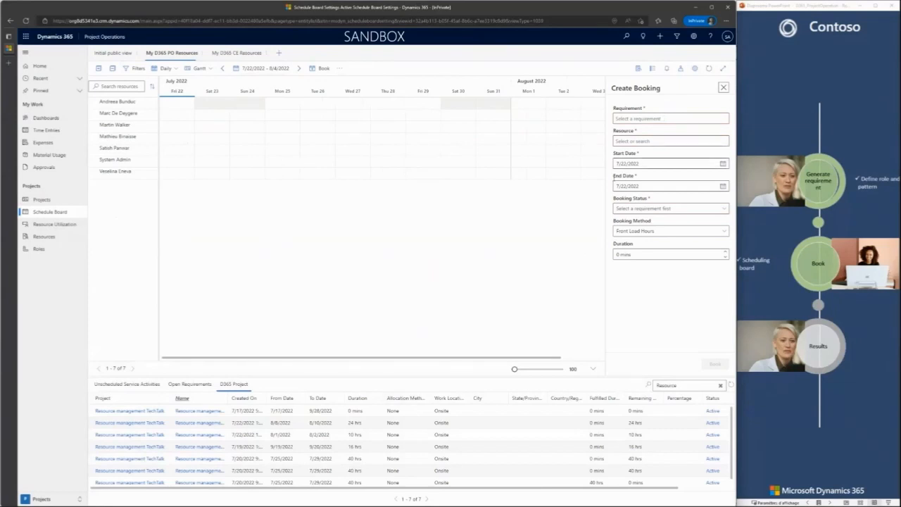
left_click_drag(279, 108, 319, 112)
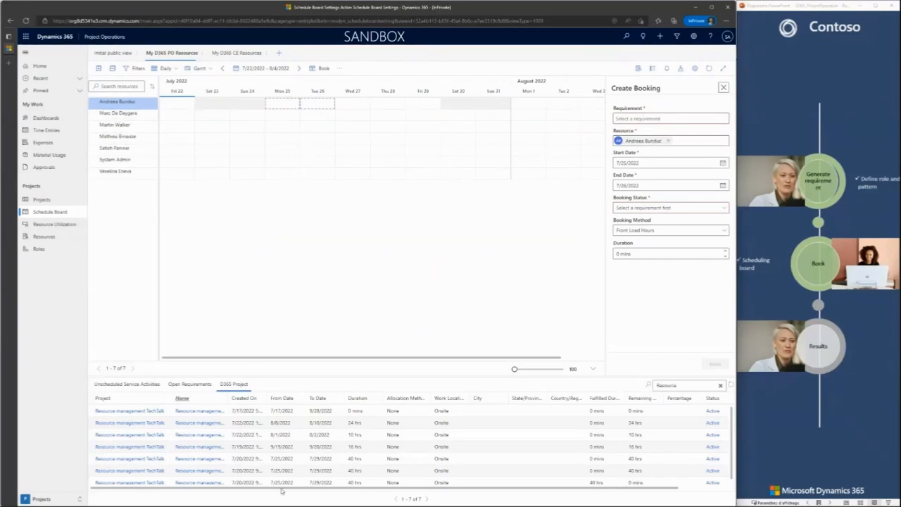
left_click(370, 426)
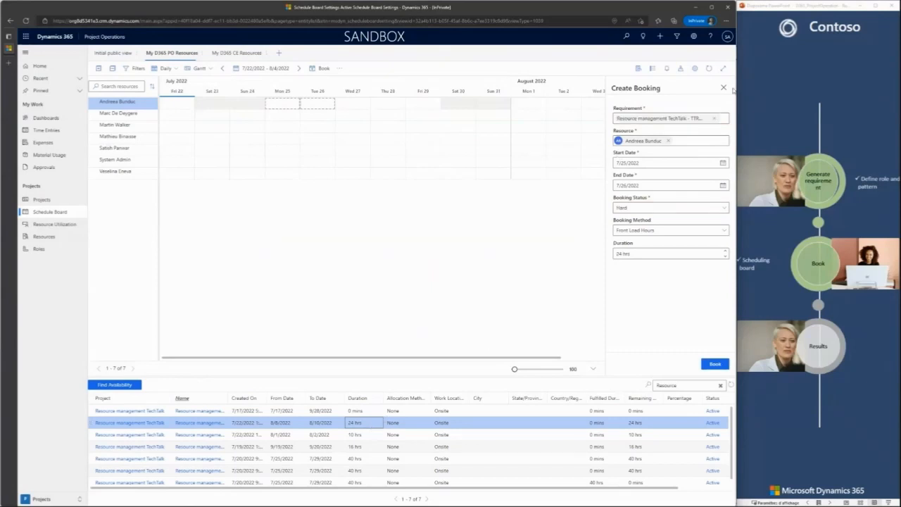
left_click(723, 87)
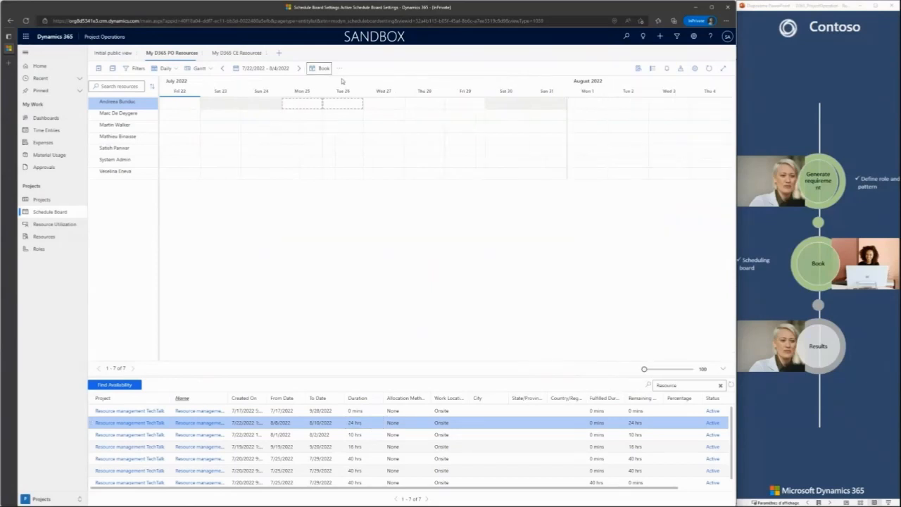
- Examine the board's extra actions, the selected requirement's details, the booking status legend, the booking alerts and the map
left_click(340, 68)
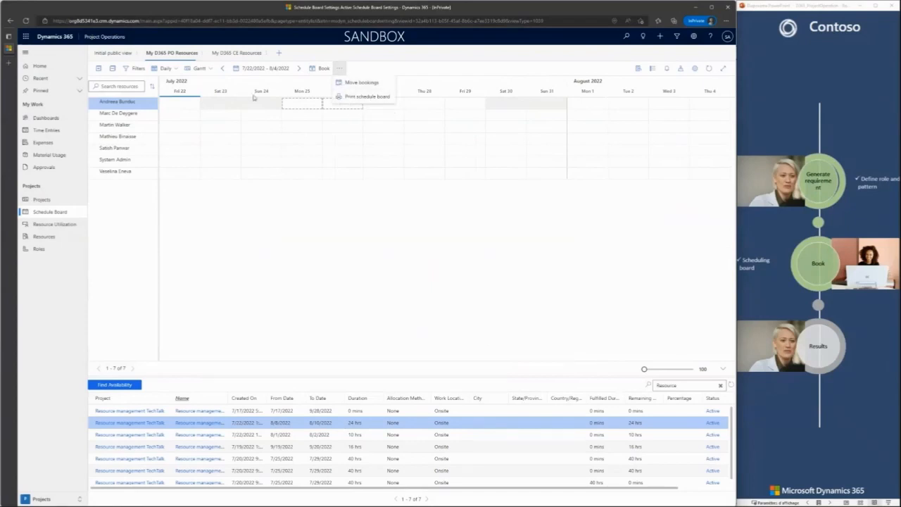
left_click(588, 75)
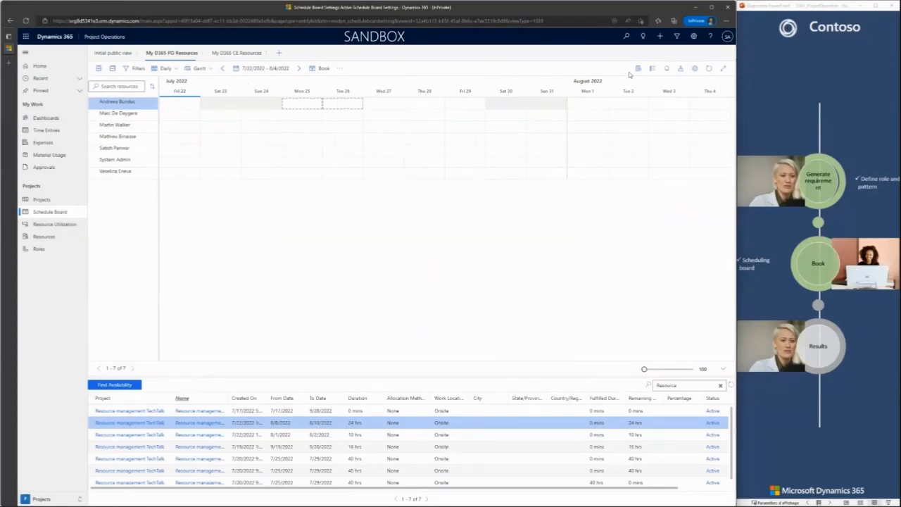
left_click(638, 68)
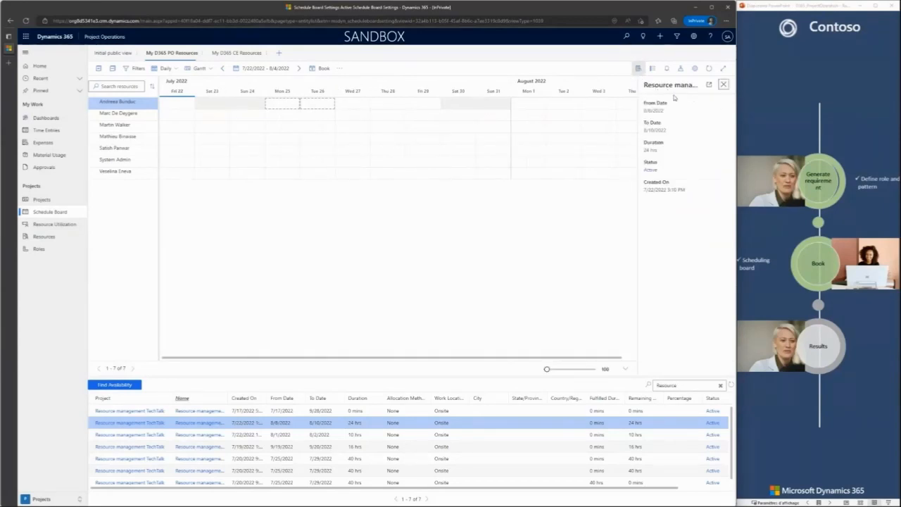
left_click(652, 68)
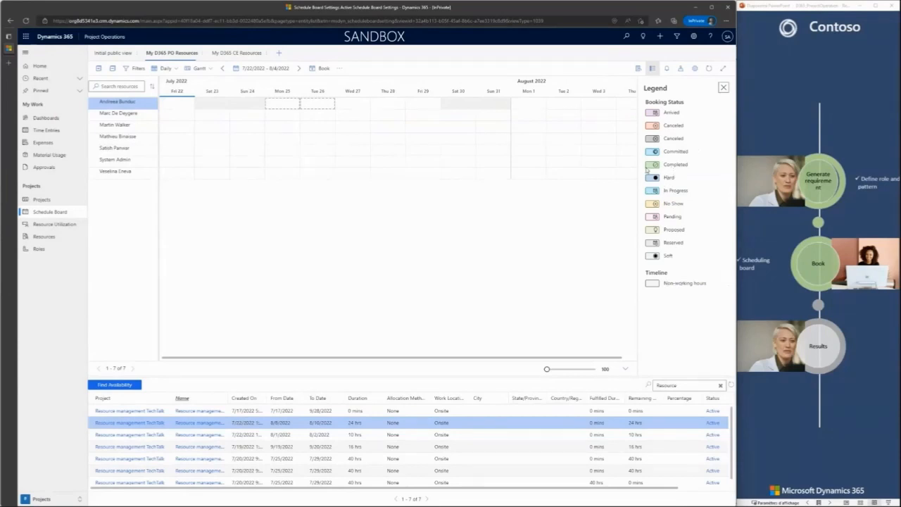
left_click(666, 67)
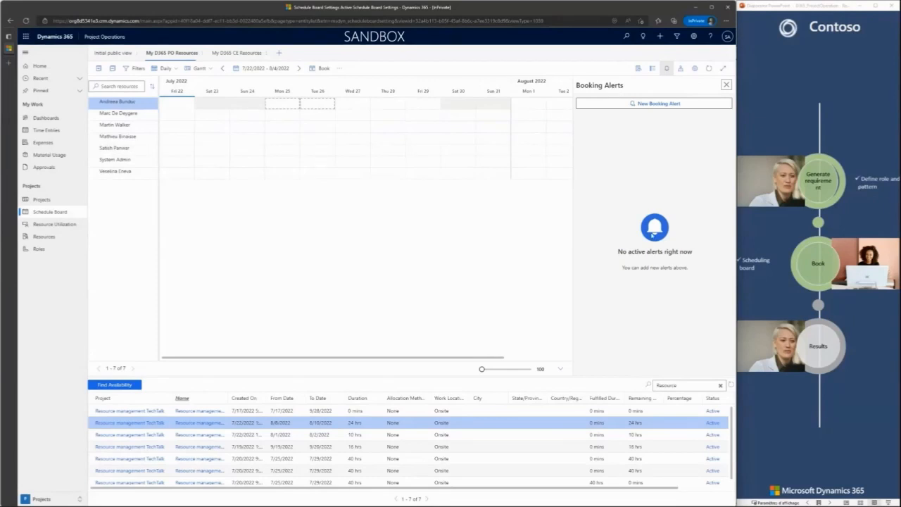
left_click(680, 68)
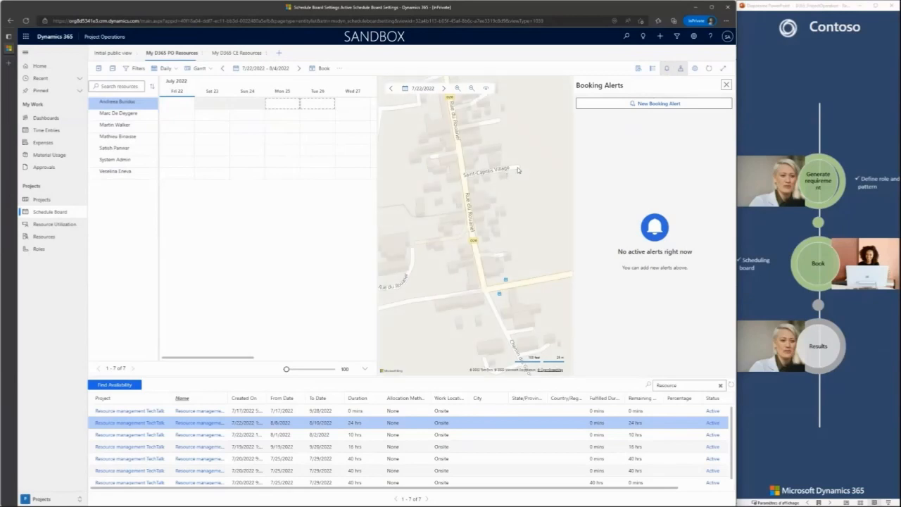
left_click(726, 85)
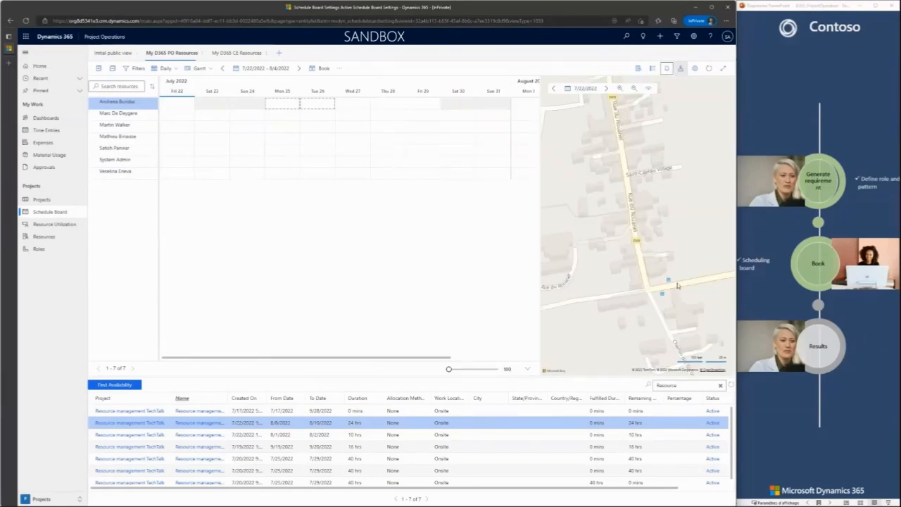
- Hide the map and review the board view settings, including the Show canceled option
left_click(694, 68)
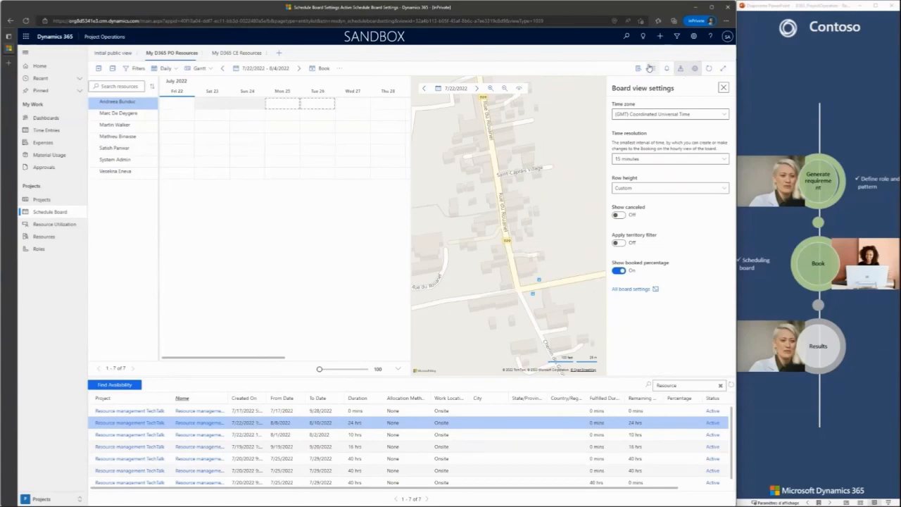
left_click(680, 69)
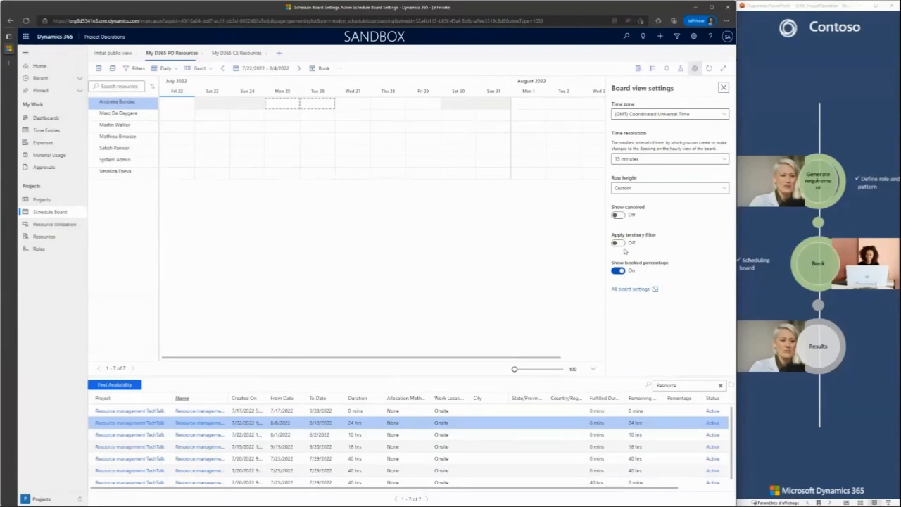
left_click(617, 217)
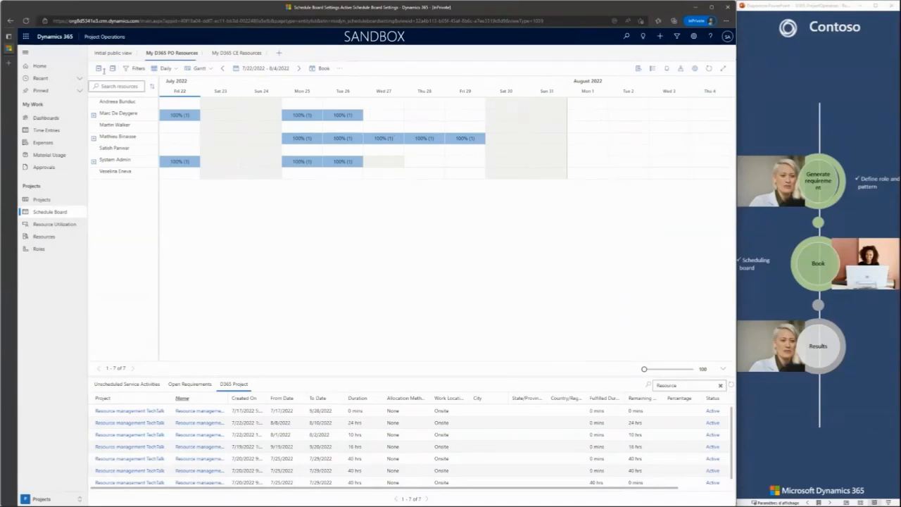
- Expand all resource rows on the board to show their individual bookings
left_click(97, 120)
left_click(95, 117)
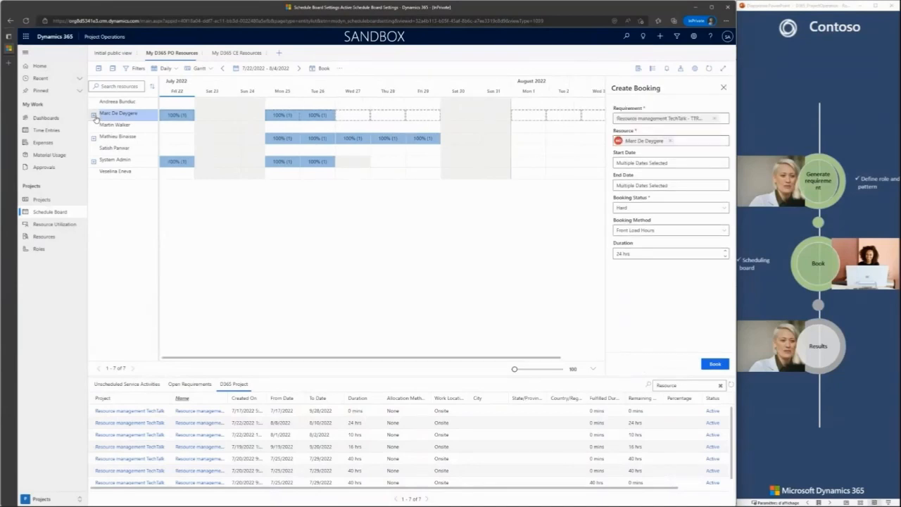
left_click(100, 71)
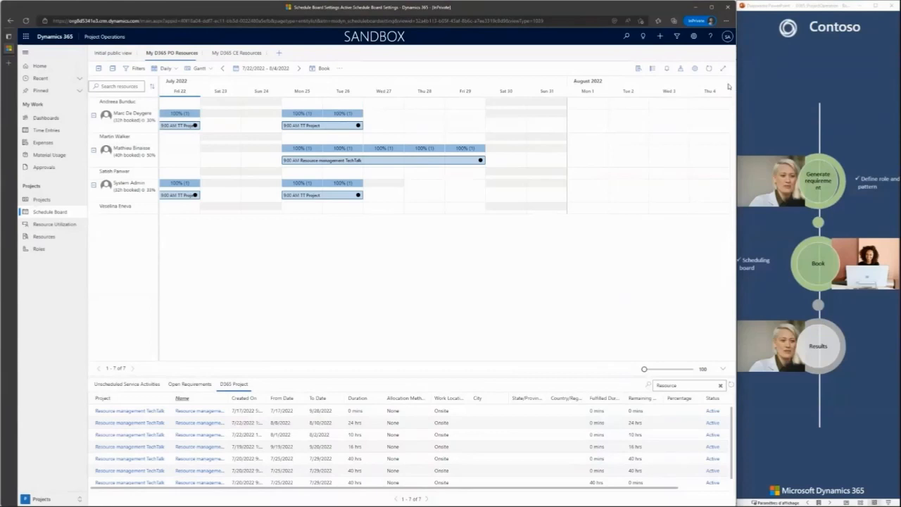
- Select the 10-hour requirement, preview a manual booking for System Admin on 7/27–7/28/2022, and close the form without booking
left_click(290, 436)
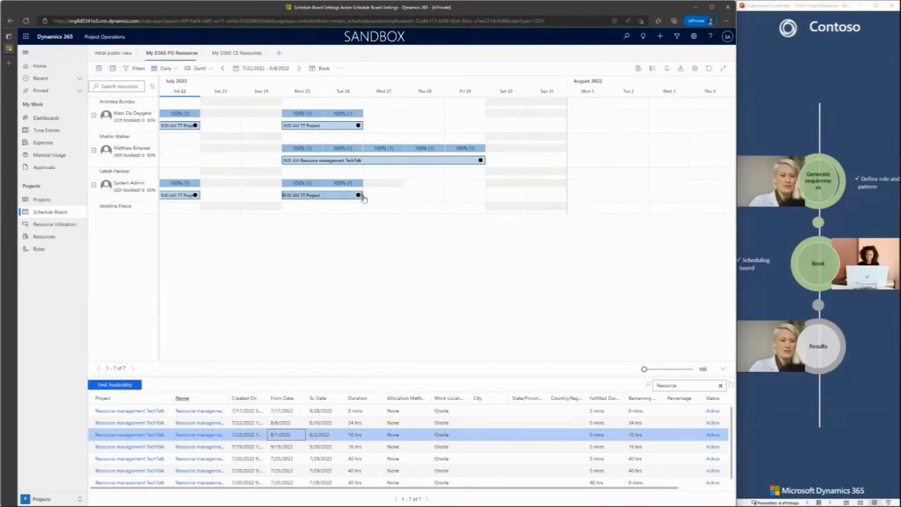
left_click_drag(367, 199, 428, 203)
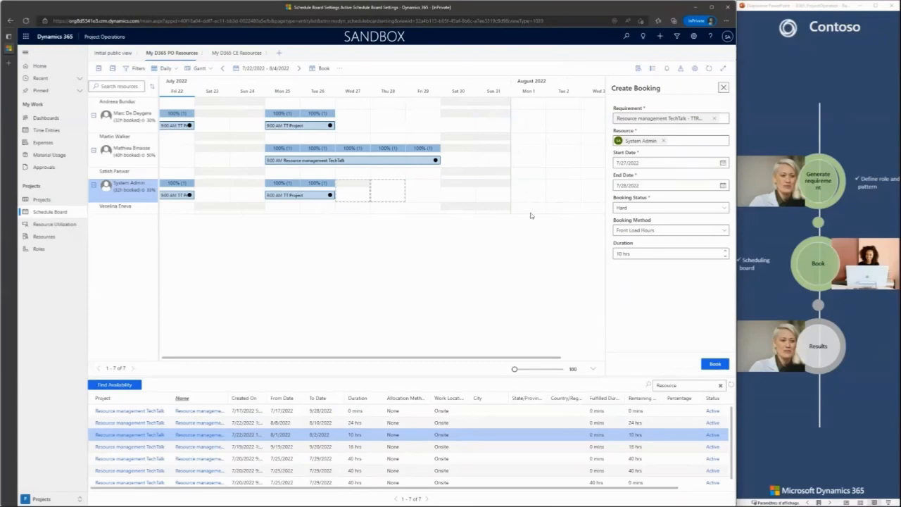
left_click(723, 88)
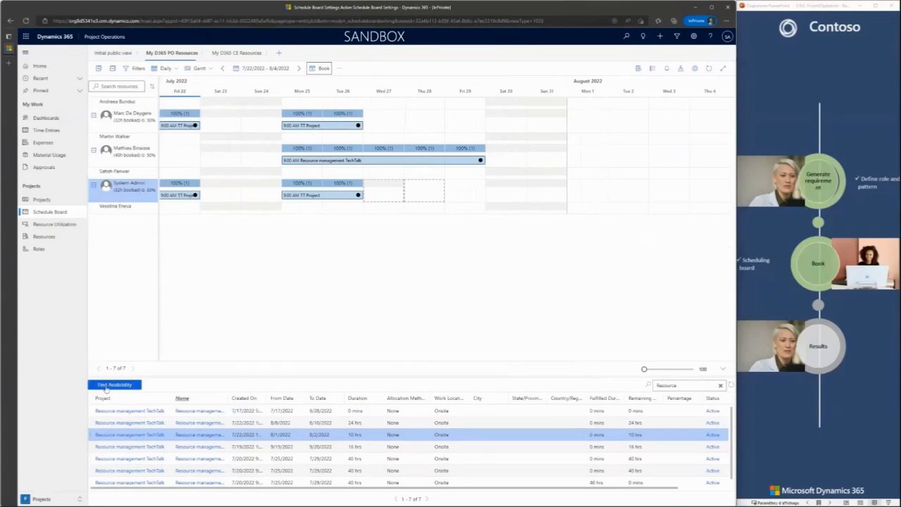
- Find available resources for the selected Resource management TechTalk requirement and show the schedule assistant's results as a Gantt chart
left_click(105, 388)
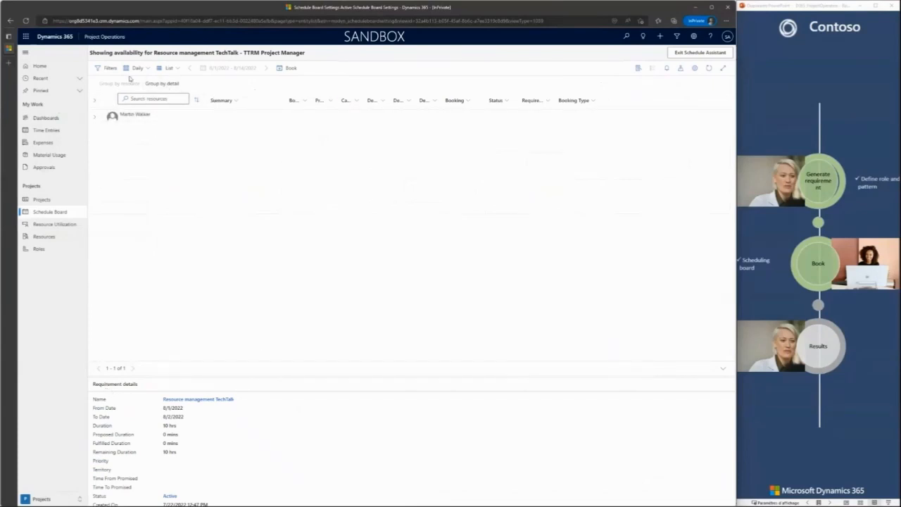
left_click(150, 69)
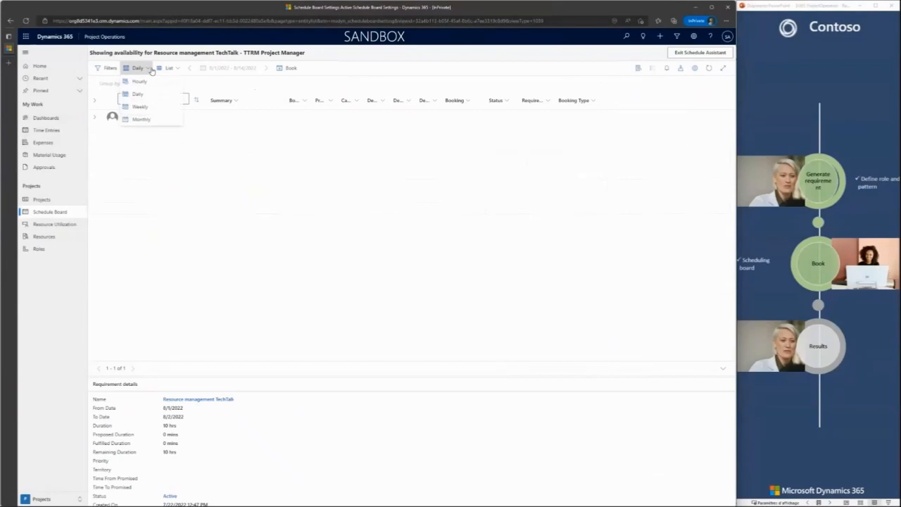
left_click(171, 68)
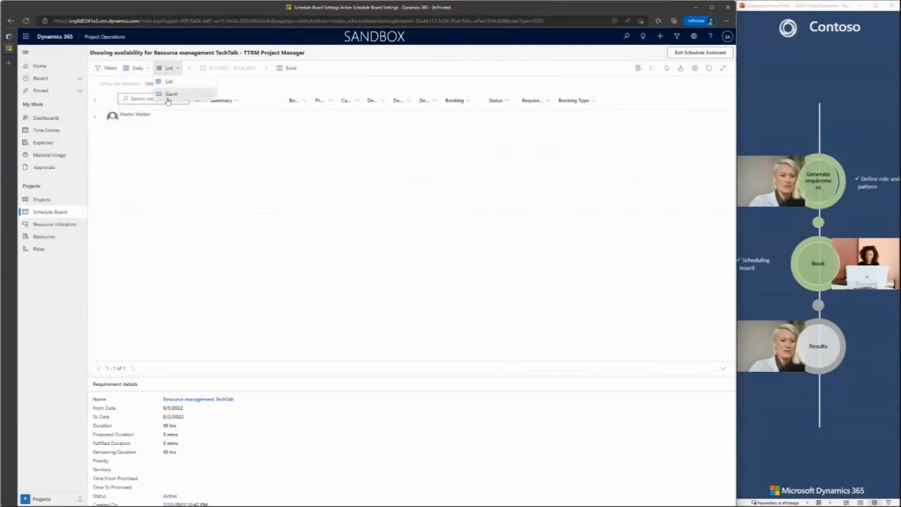
left_click(170, 94)
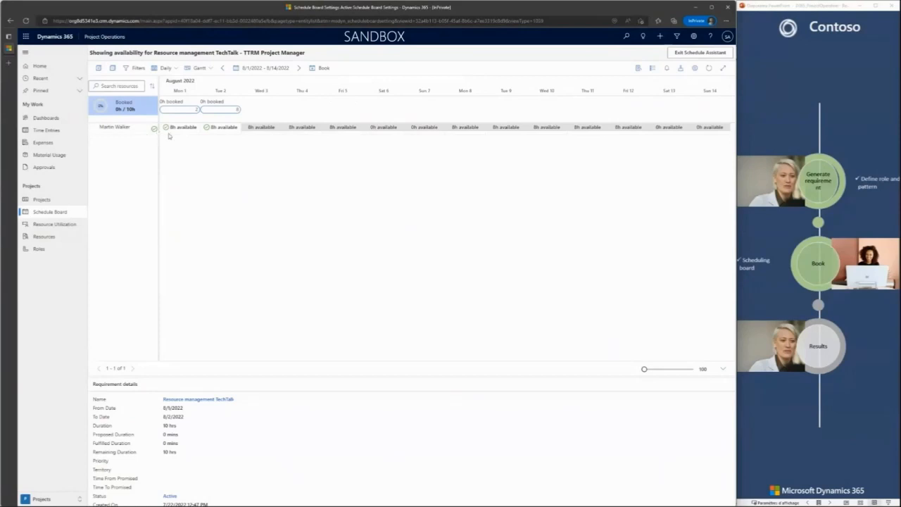
- Start a booking for the available resource from 8/1/2022 to 8/3/2022 and review the schedule assistant's filters
left_click_drag(167, 134, 239, 138)
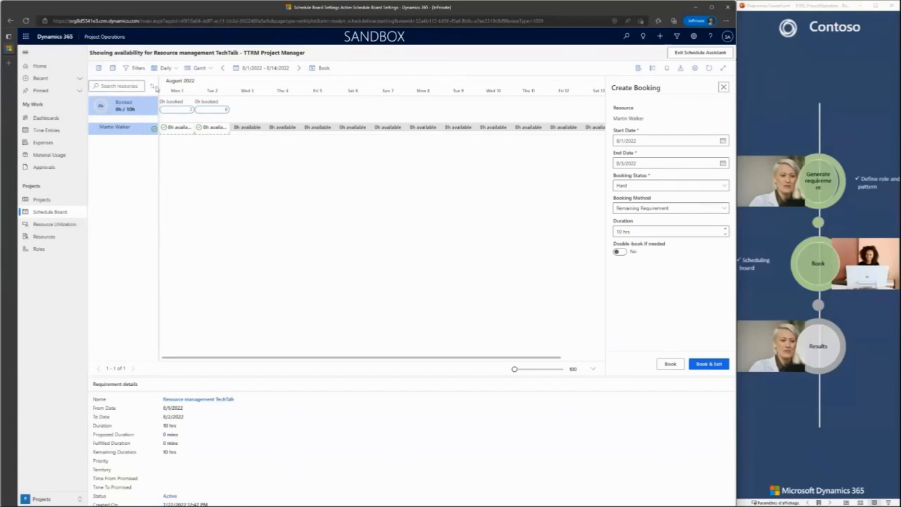
left_click(133, 68)
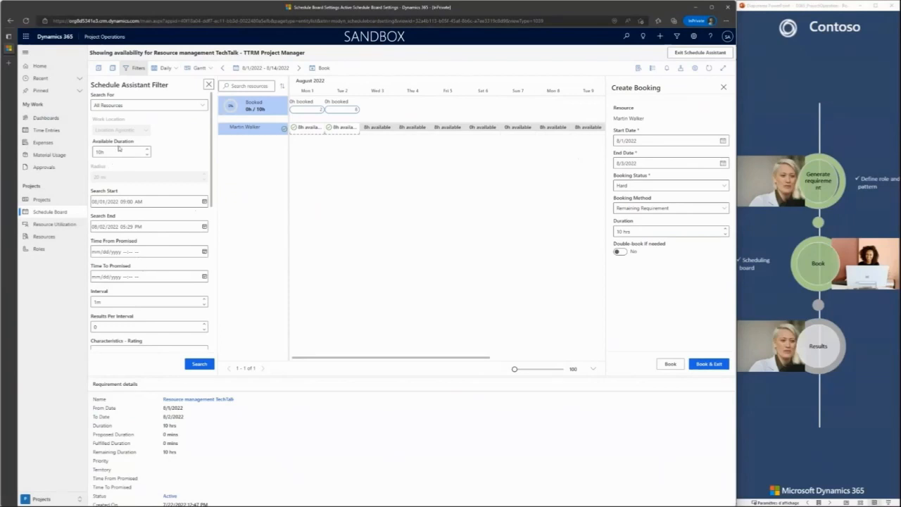
scroll(114, 202, "down", 1)
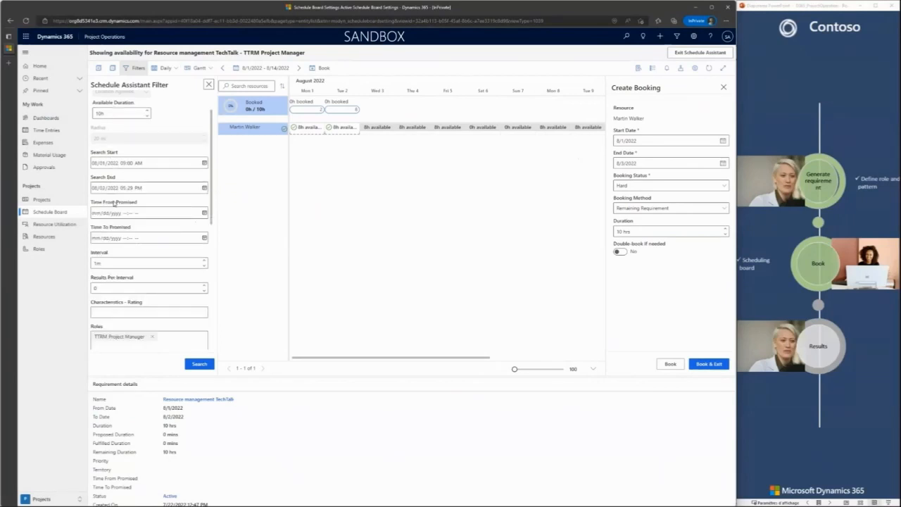
scroll(114, 205, "down", 8)
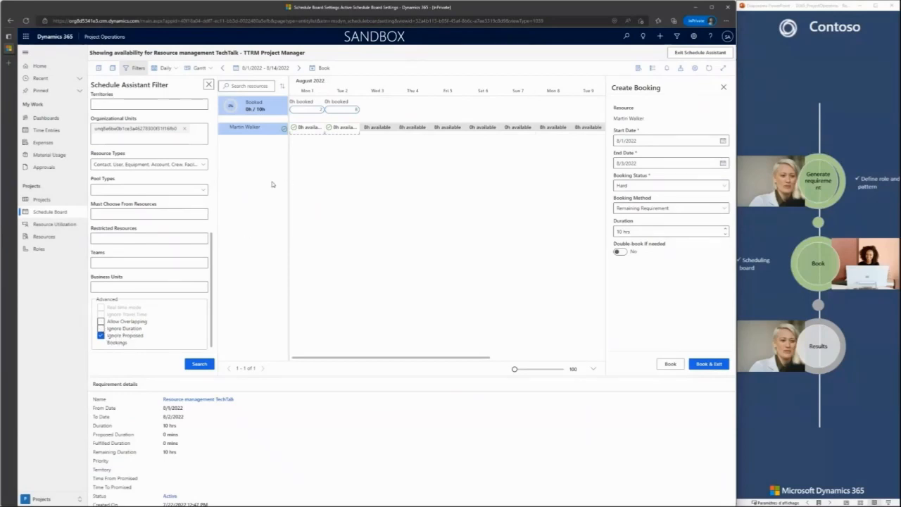
left_click(209, 85)
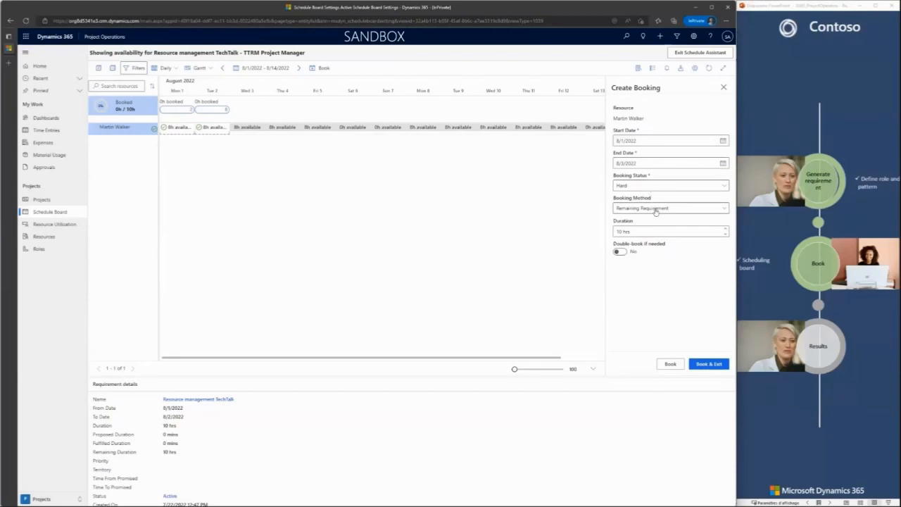
- Book the resource for 10 hours with Hard status and the Remaining Requirement method, exiting the schedule assistant
left_click(646, 209)
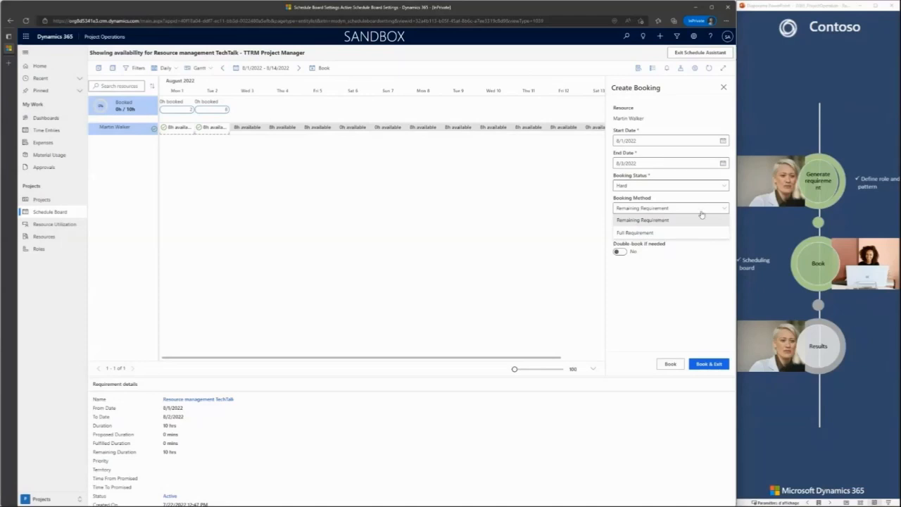
left_click(642, 220)
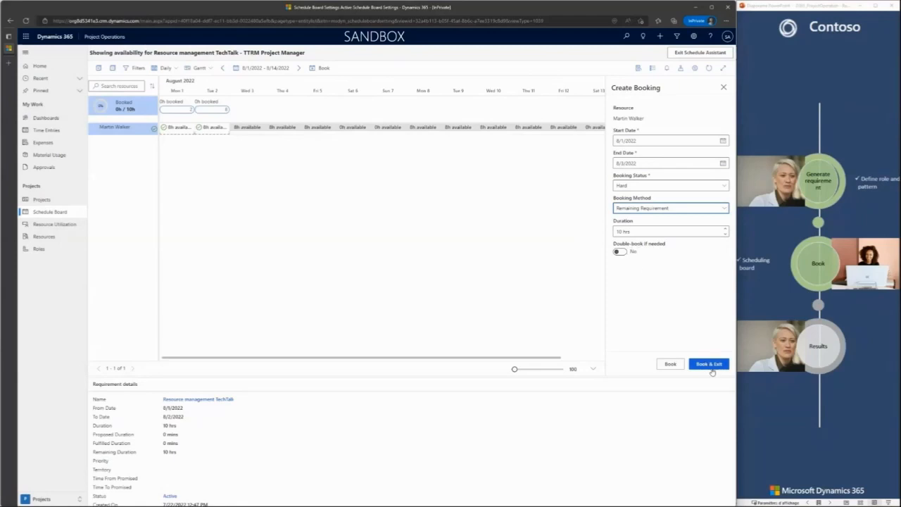
left_click(710, 365)
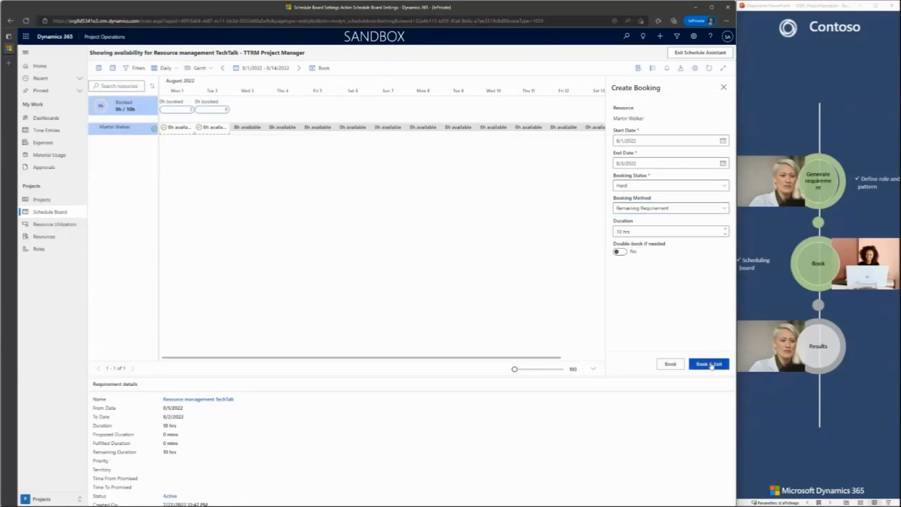
left_click(710, 364)
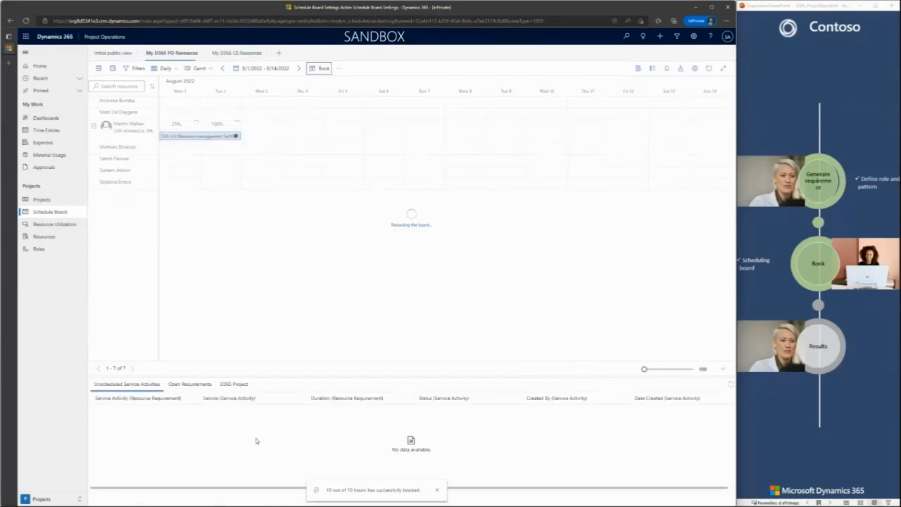
- Open the 8/1–8/2/2022 requirement from the D365 Project list, set its status to Completed, and save and close it
left_click(235, 385)
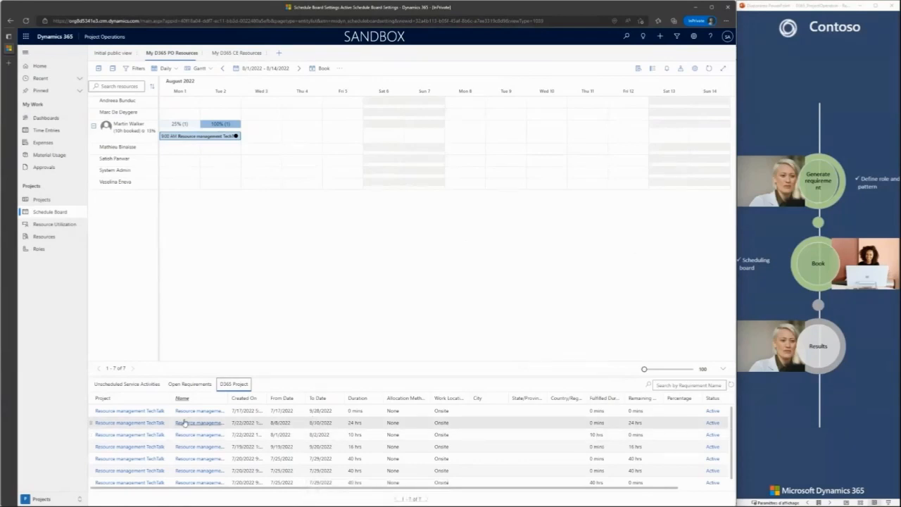
left_click(203, 436)
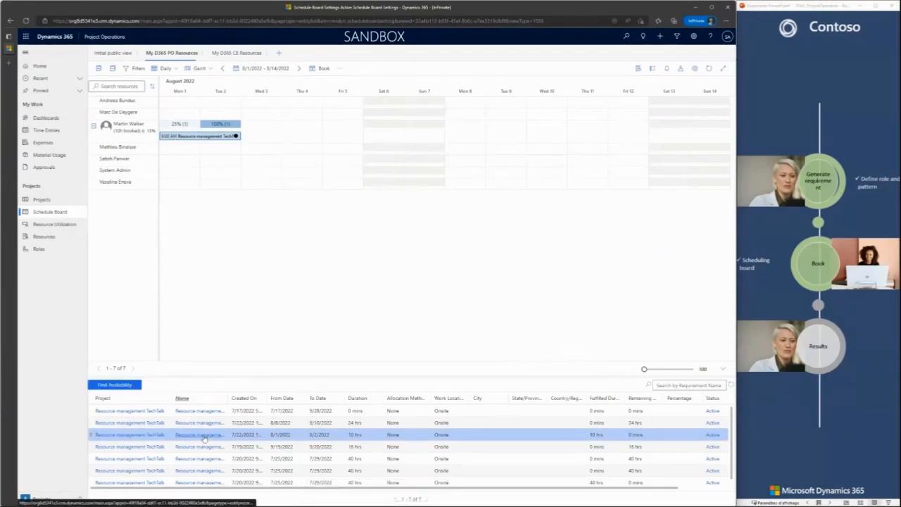
left_click(204, 436)
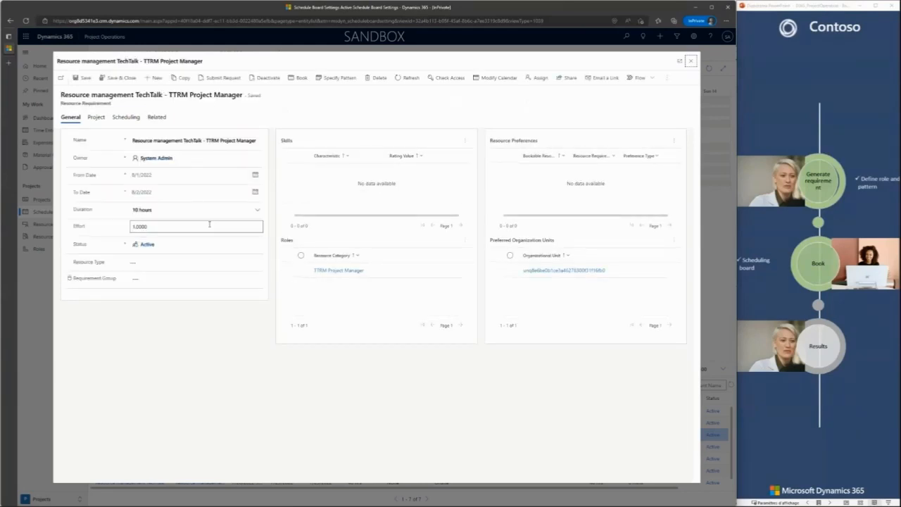
left_click(161, 245)
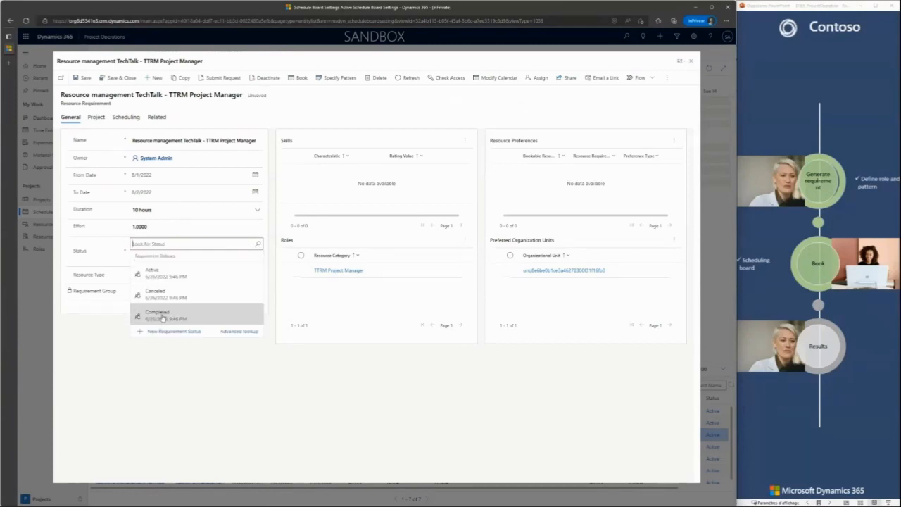
left_click(163, 314)
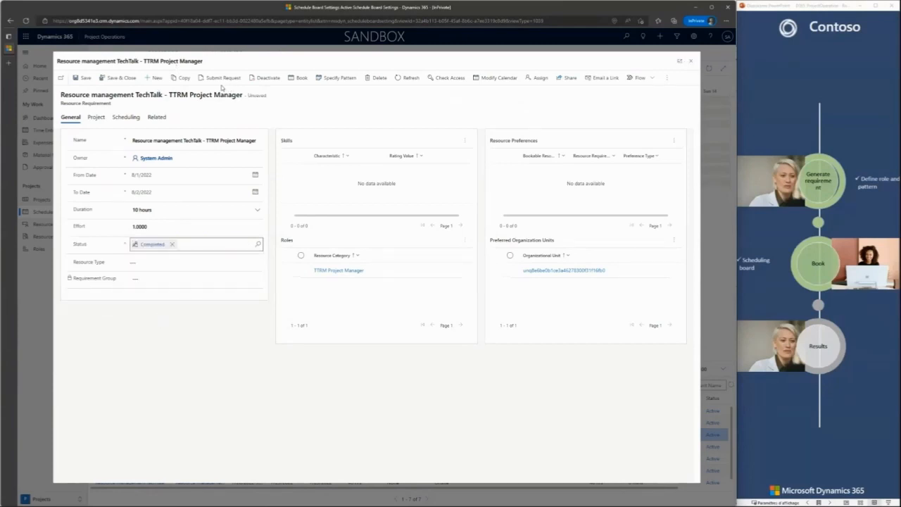
left_click(99, 79)
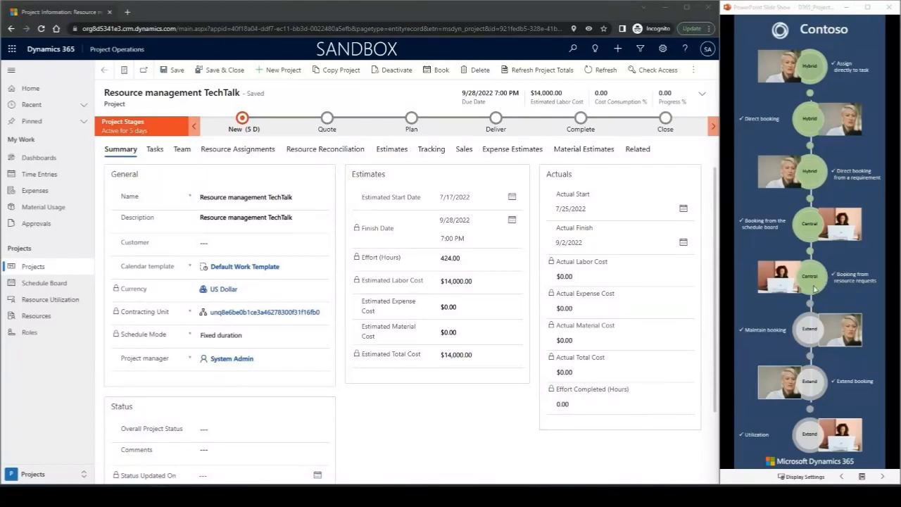
- Check the project's task assignments, advance the slide show to the resource request process, and show the project team
left_click(152, 156)
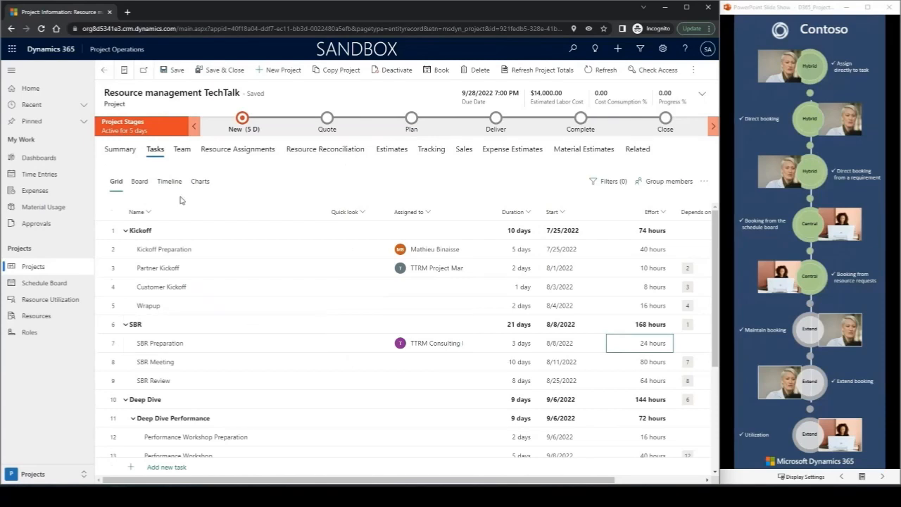
left_click(882, 477)
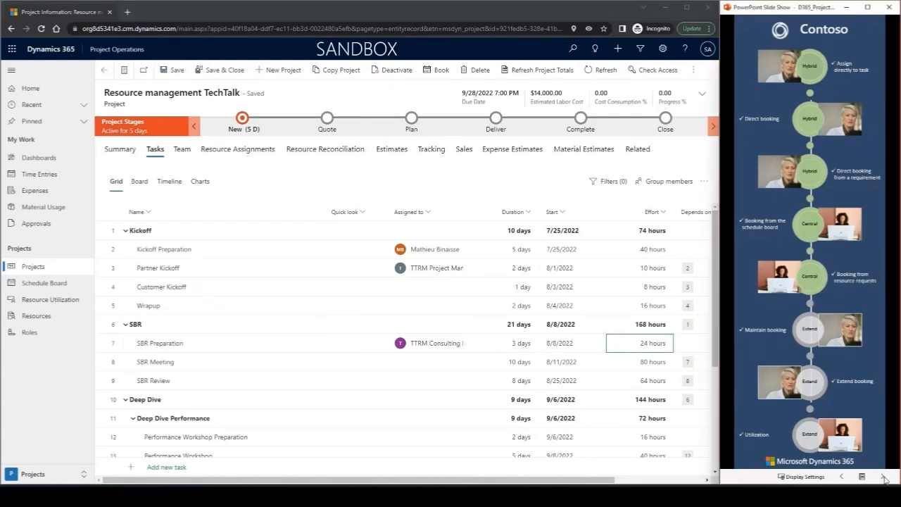
left_click(883, 477)
left_click(181, 150)
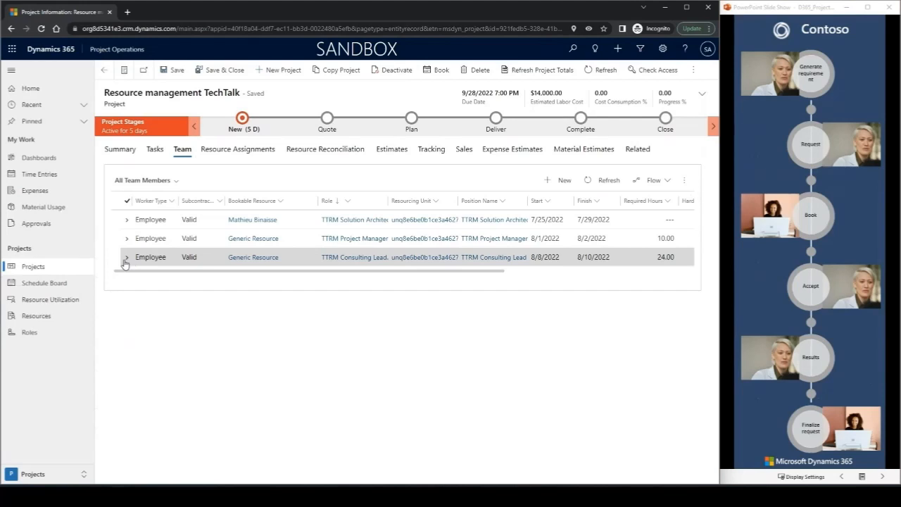
- Generate the resource requirement for the TTRM Consulting Lead generic team member and advance the slide show to mark it done
left_click(126, 258)
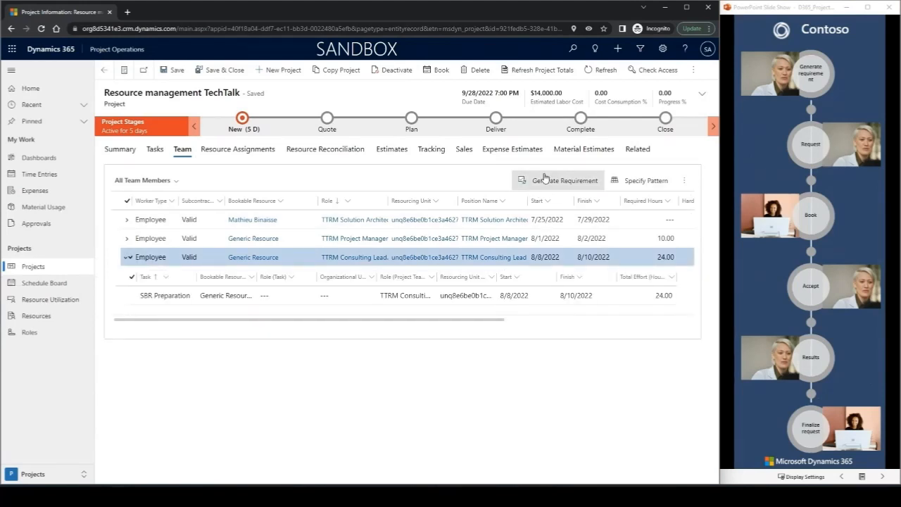
left_click(543, 183)
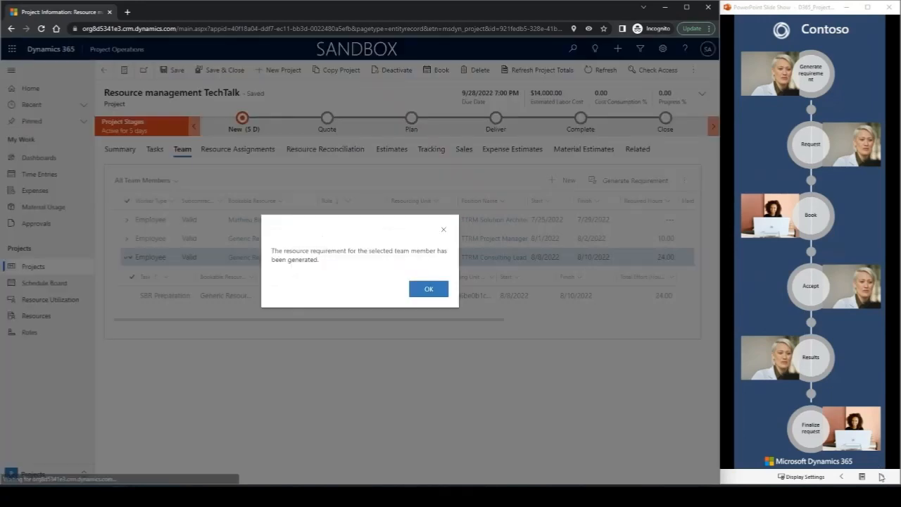
left_click(882, 478)
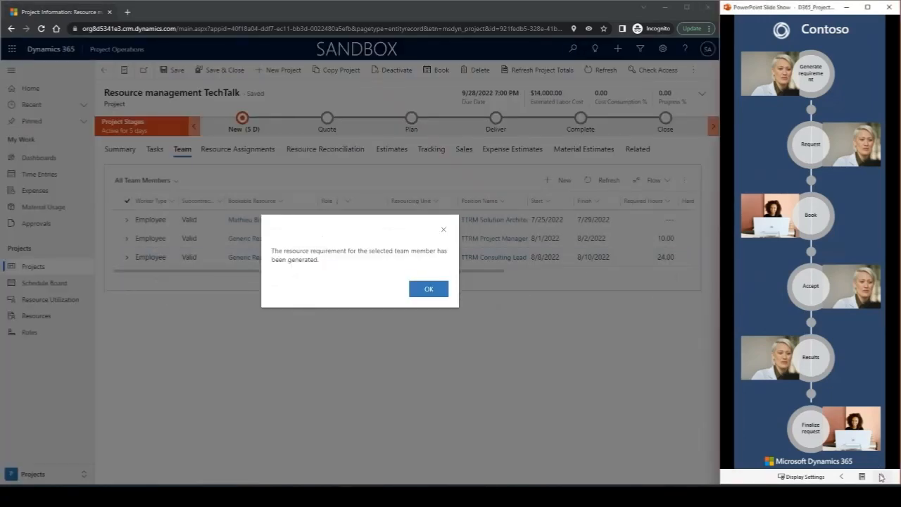
left_click(429, 289)
left_click(881, 478)
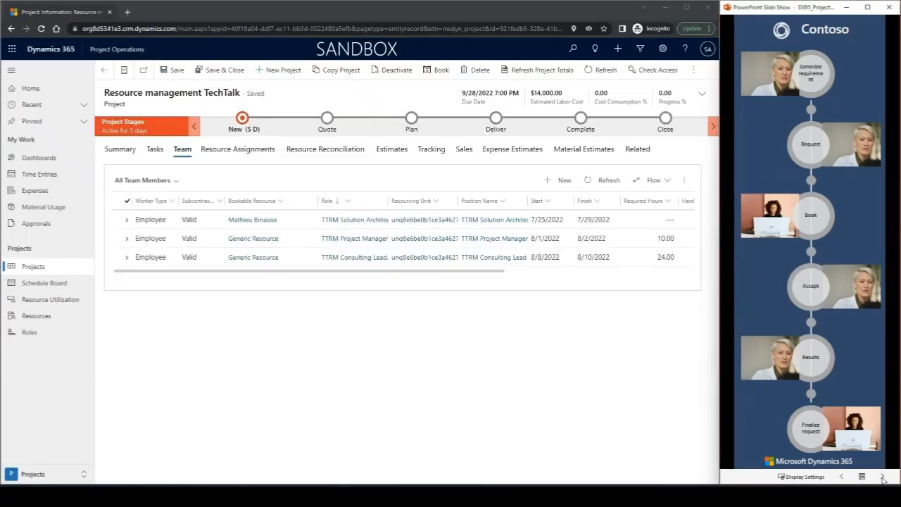
left_click(883, 479)
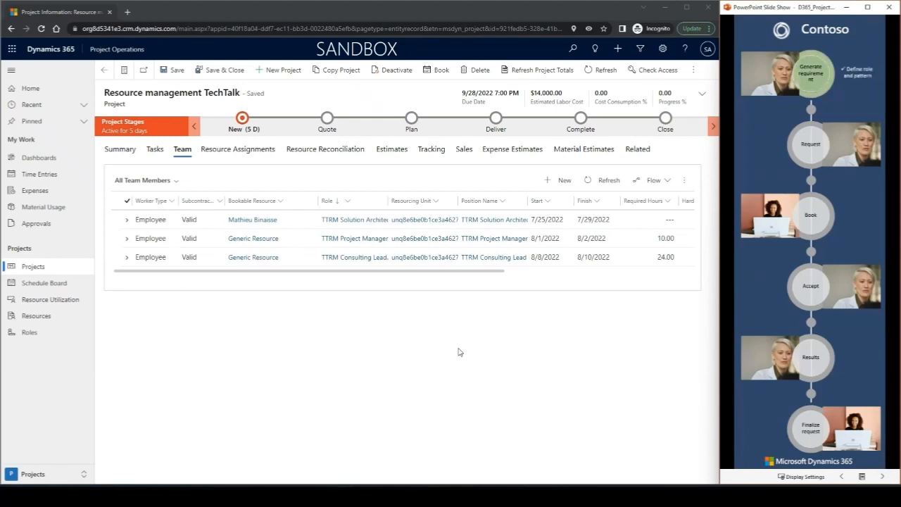
- Submit a resource request for the TTRM Consulting Lead generic resource with the comment "Please find a resource." and advance the slide show
left_click(124, 260)
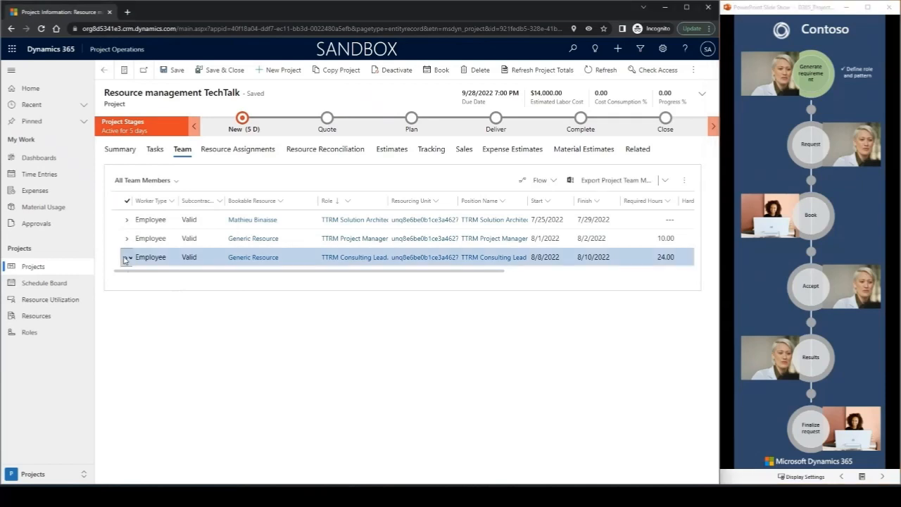
left_click(684, 182)
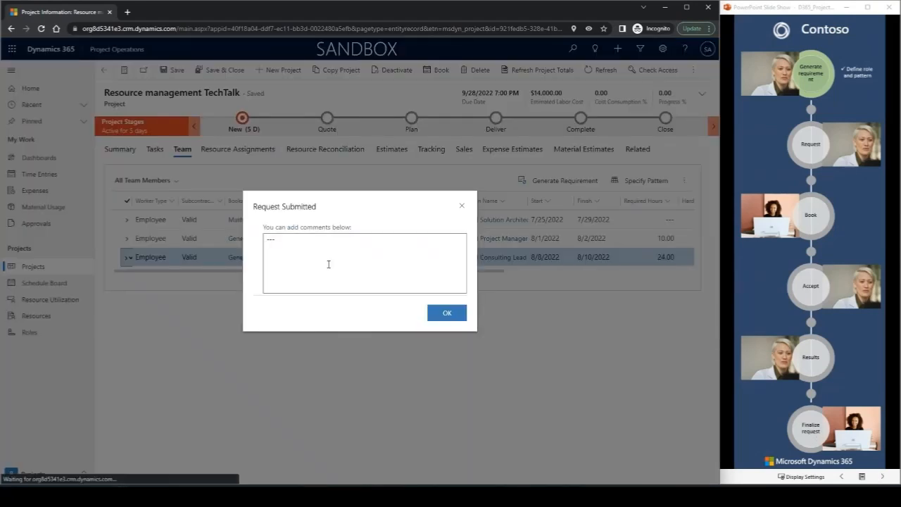
left_click(307, 250)
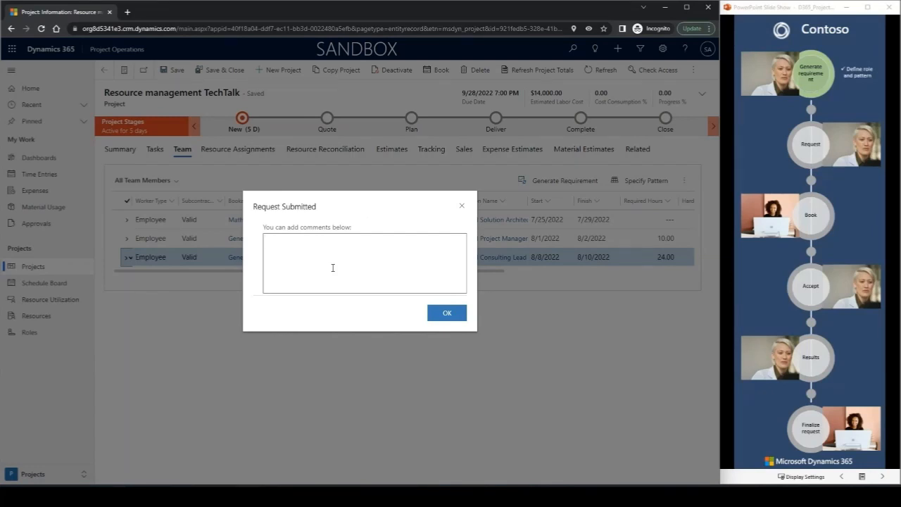
type("Please find a resource.")
left_click(458, 319)
left_click(880, 477)
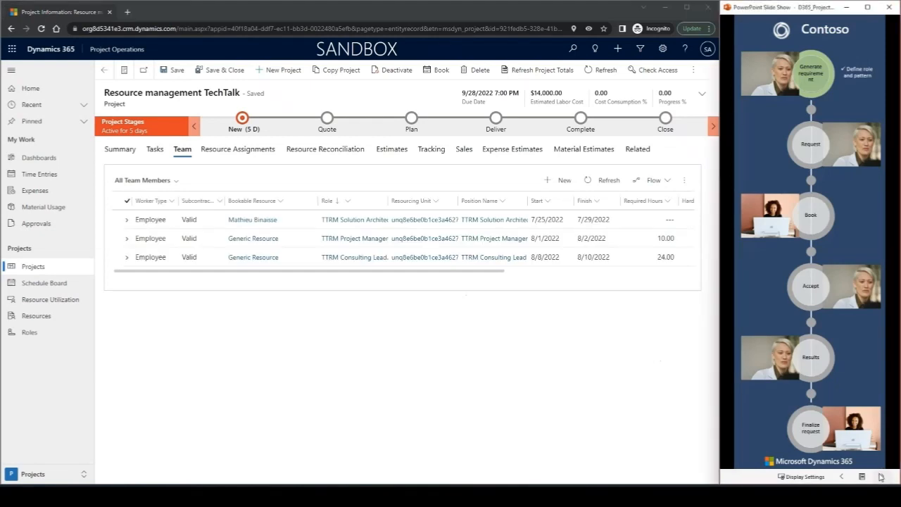
left_click(882, 479)
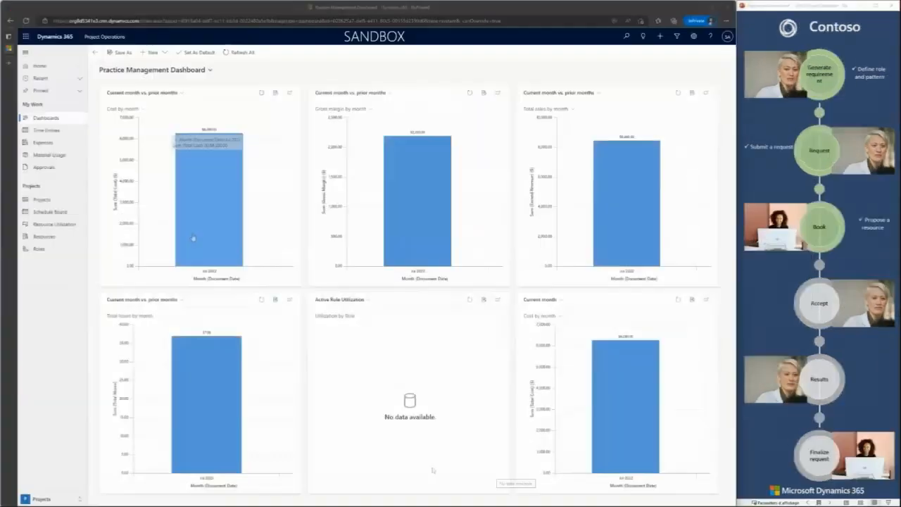
- In the Resources area, find resources for the submitted Resource management TechTalk request for the TTRM Consulting Lead role
left_click(43, 499)
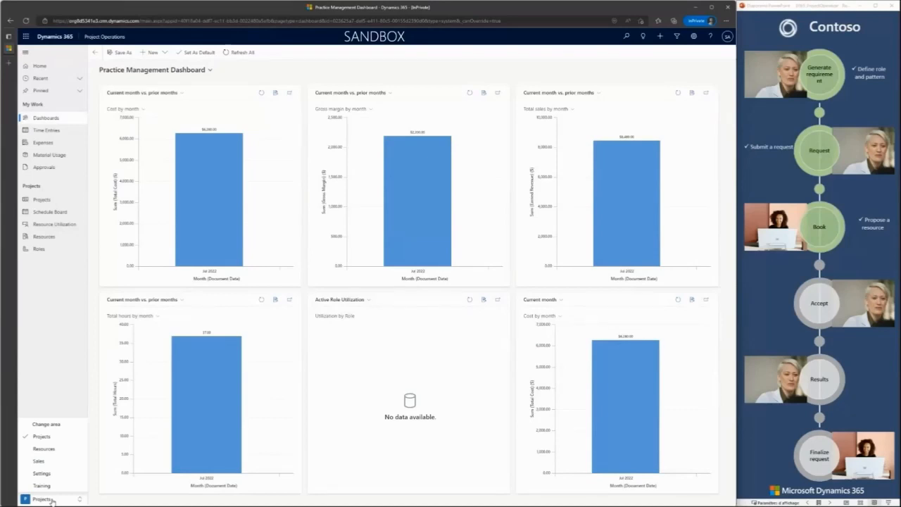
left_click(50, 451)
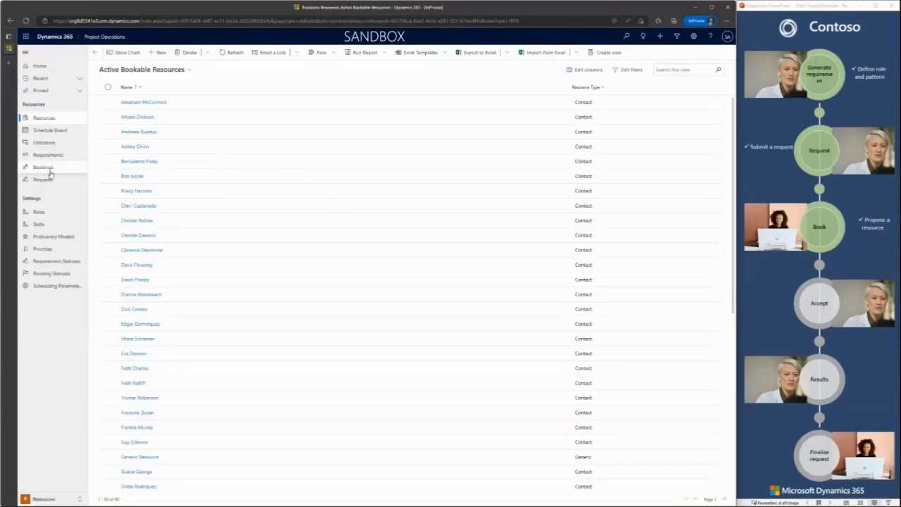
left_click(46, 179)
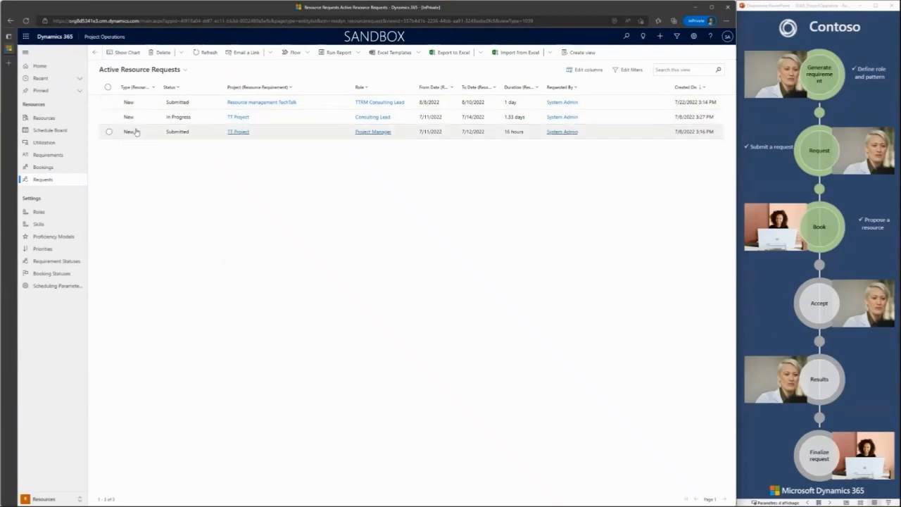
left_click(185, 104)
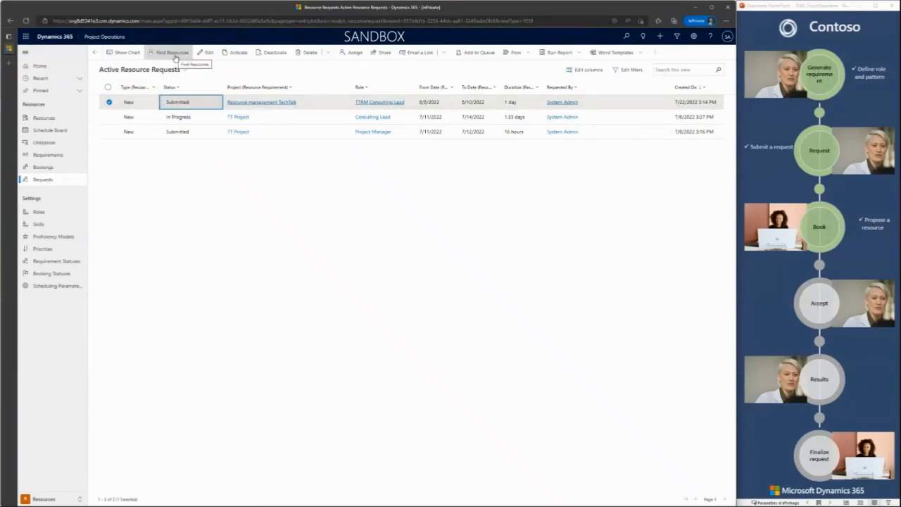
left_click(173, 53)
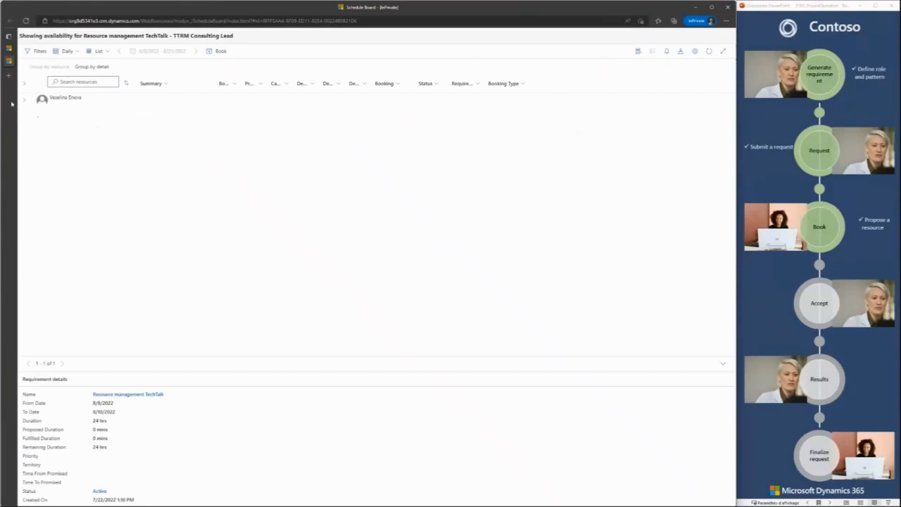
- Review the Schedule Assistant filter criteria for the TTRM Consulting Lead requirement, including its dates, role, organizational unit and advanced options
left_click(39, 52)
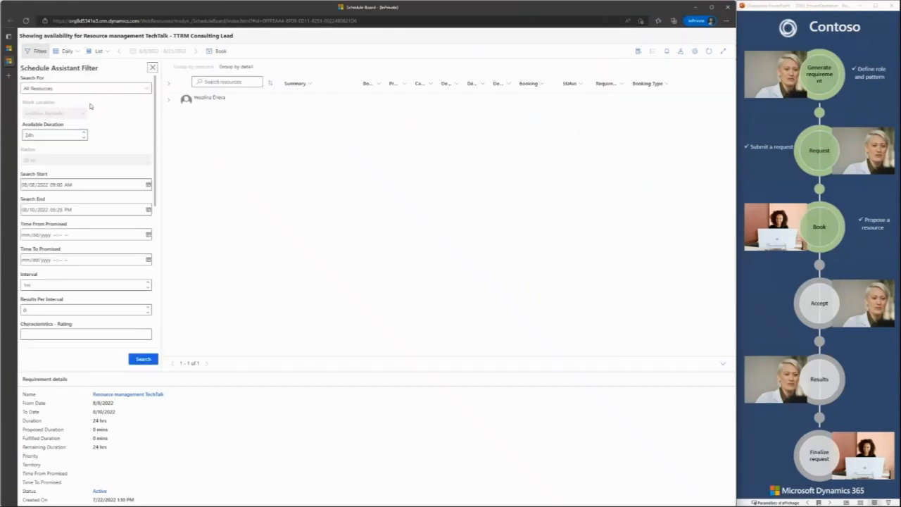
scroll(57, 151, "down", 3)
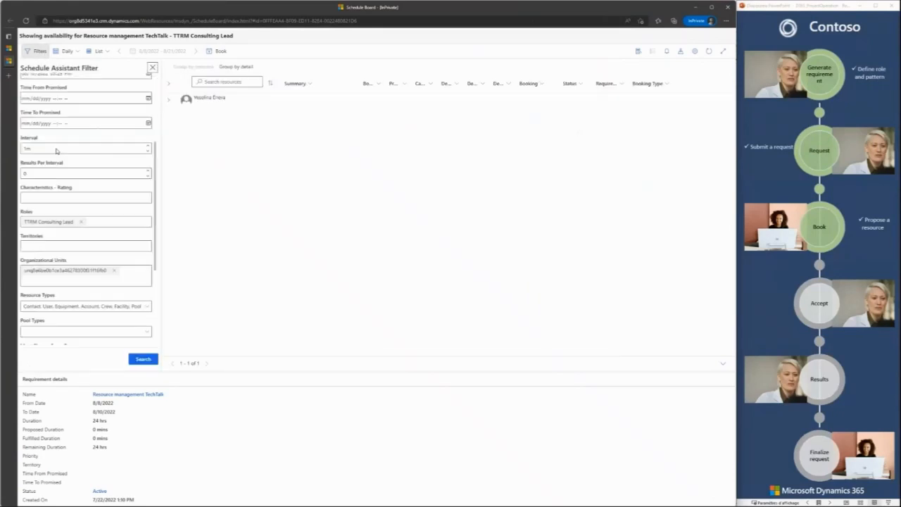
scroll(89, 246, "down", 3)
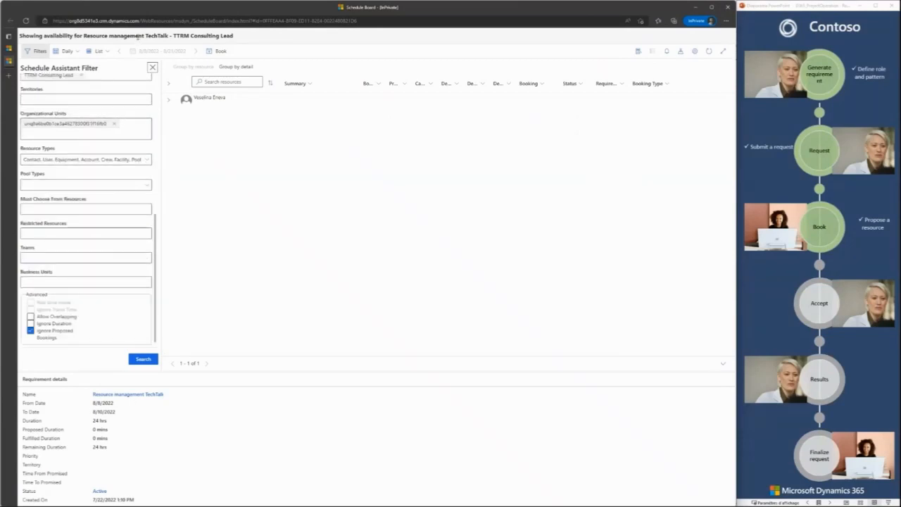
left_click(152, 68)
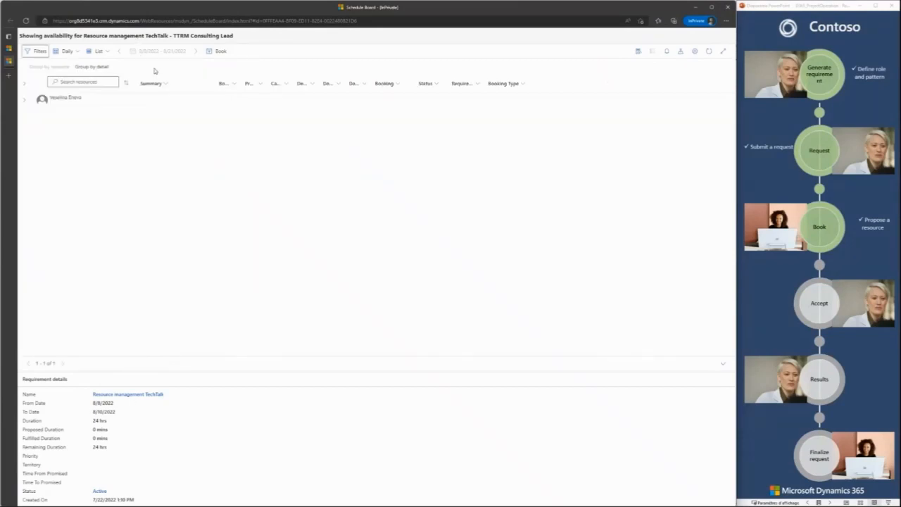
- Expand the available resource's daily capacity details and change the schedule board from list to Gantt view
left_click(26, 100)
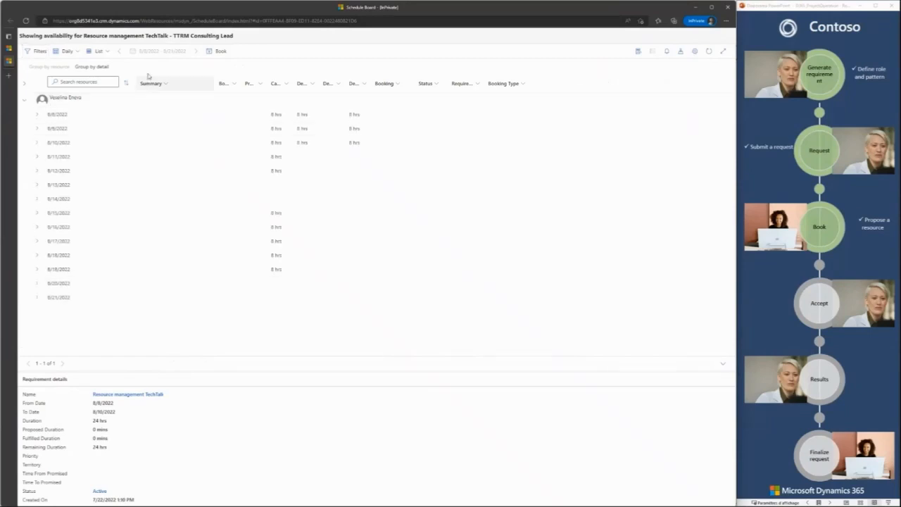
left_click(97, 51)
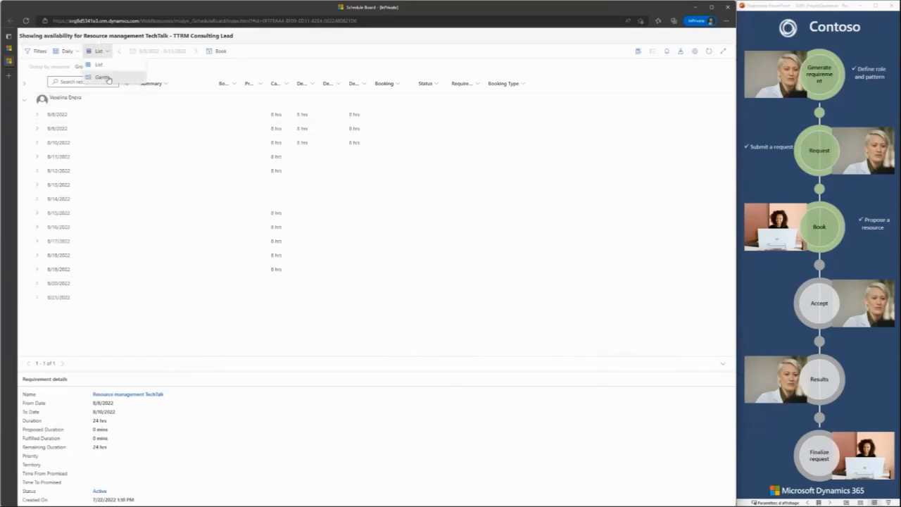
left_click(102, 77)
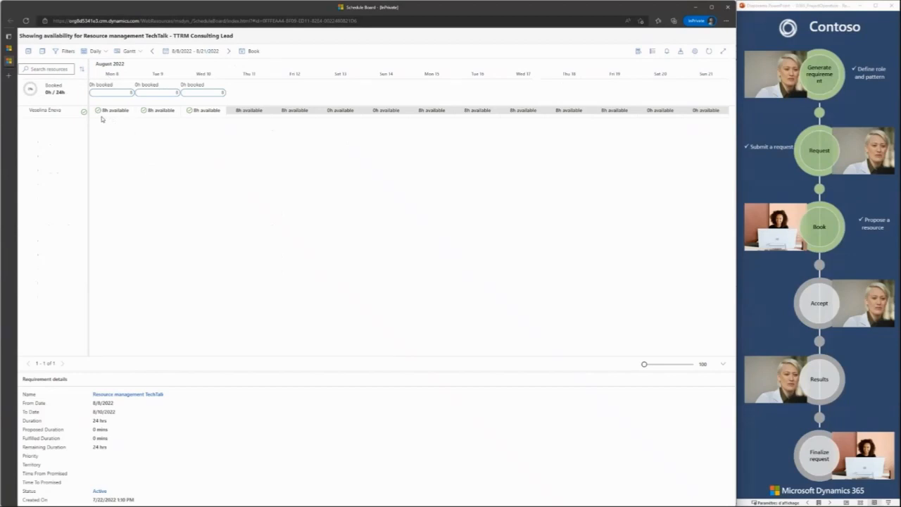
- Book the available resource for 24 hrs from 8/8/2022 with booking status Proposed, and mark the corresponding resource request for review
left_click_drag(99, 118, 223, 119)
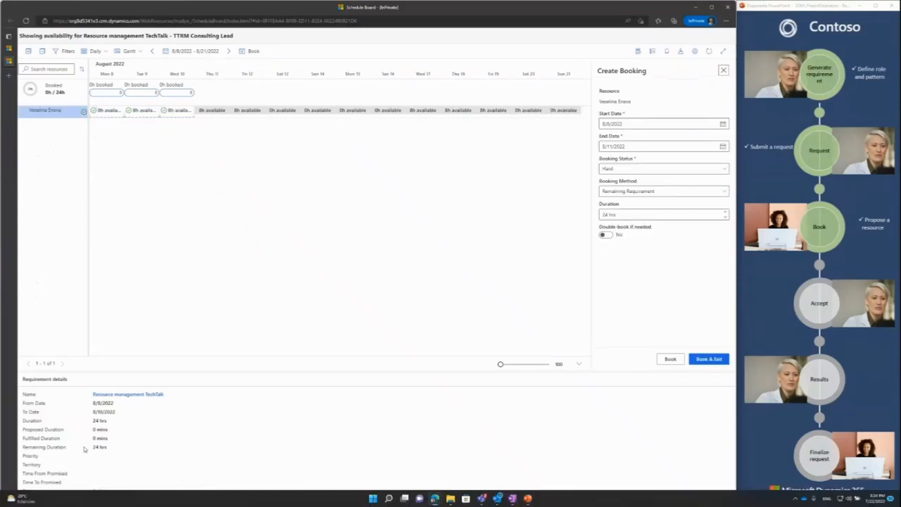
left_click(623, 169)
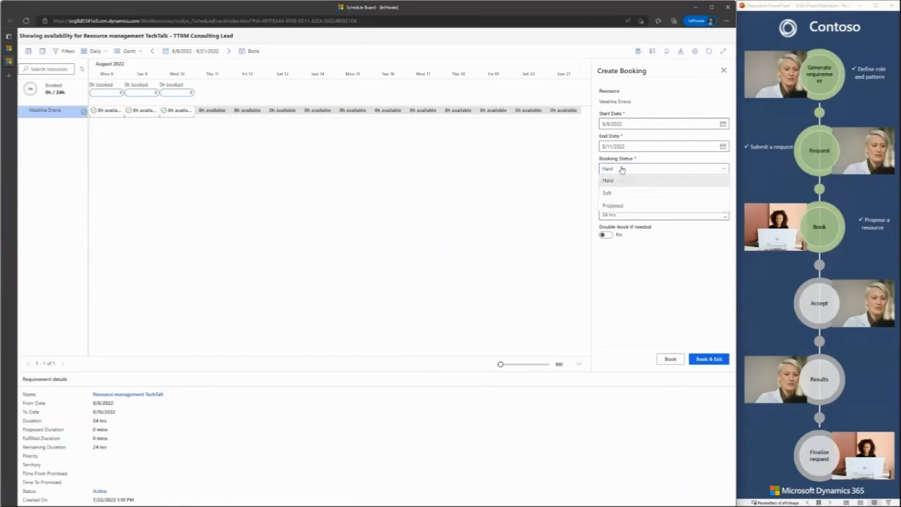
left_click(622, 207)
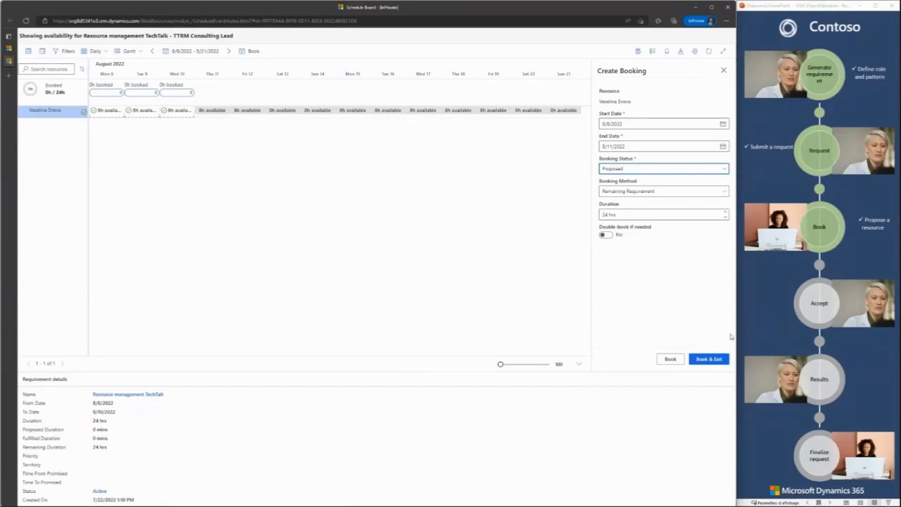
left_click(710, 359)
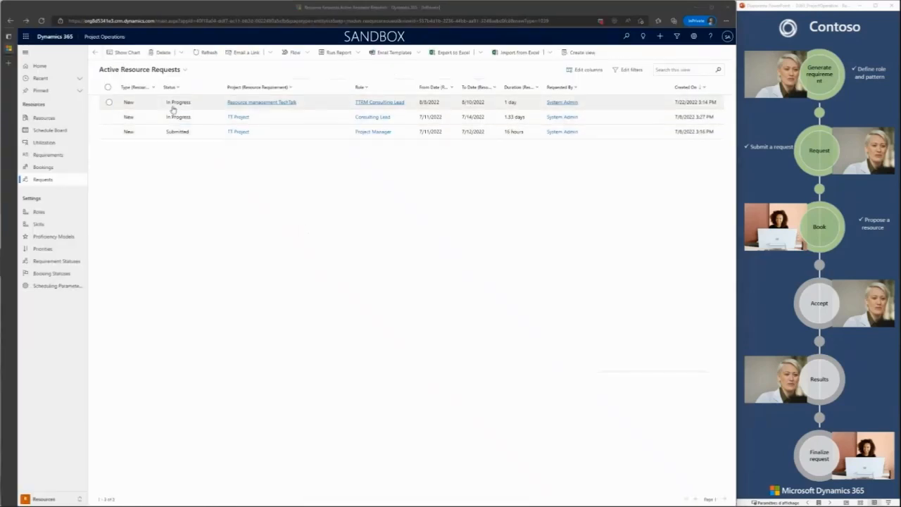
double_click(172, 106)
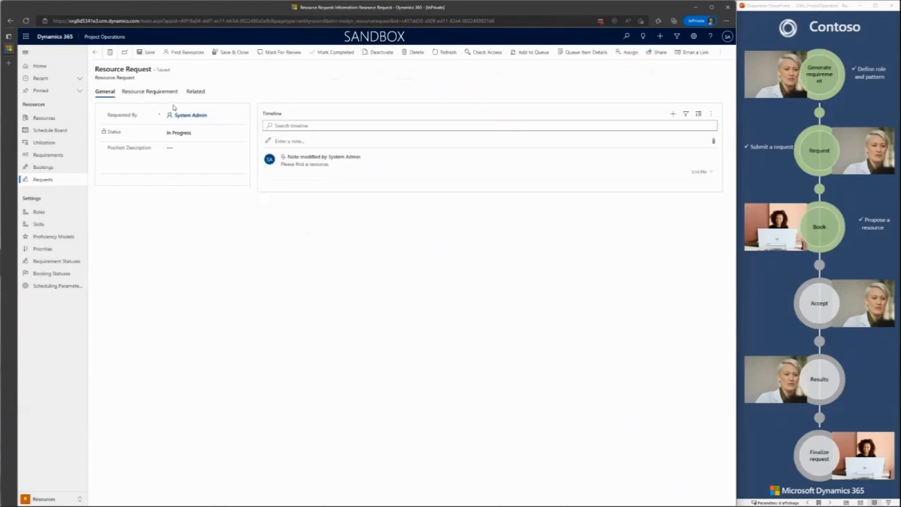
left_click(281, 54)
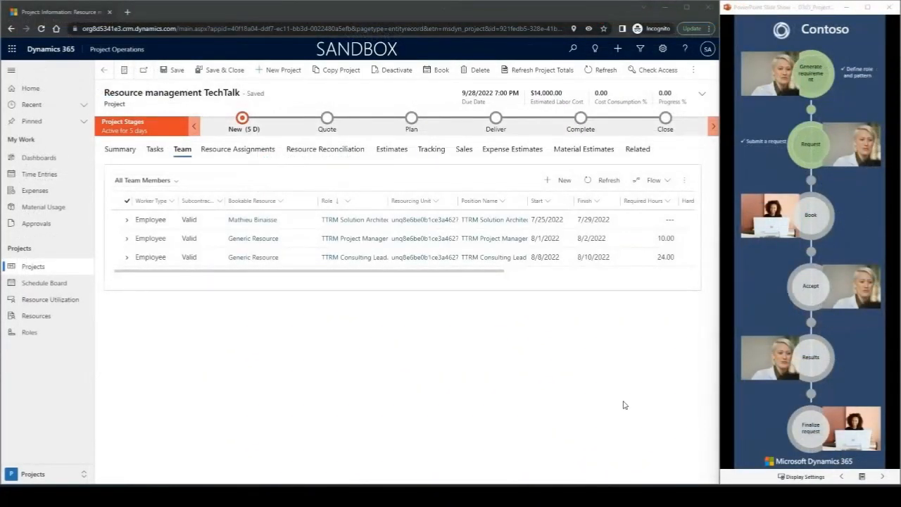
- Refresh the project's team member list and advance the slide show to mark the Book stage as done
left_click(602, 183)
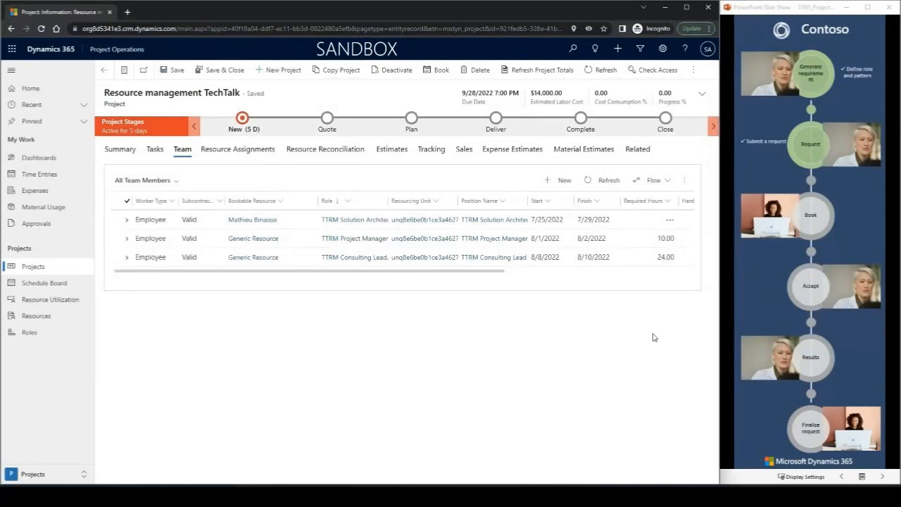
left_click(775, 288)
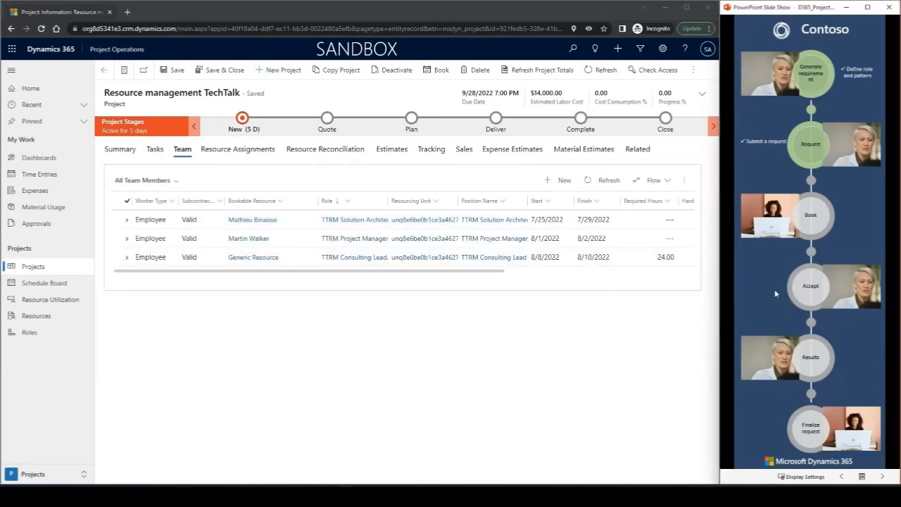
left_click(815, 311)
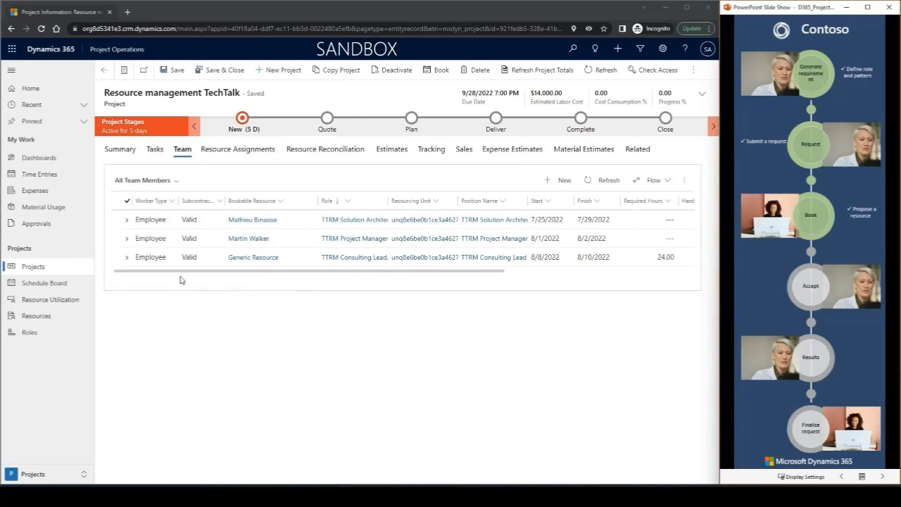
- Check the request status of the TTRM Consulting Lead generic team member and open its resource requirement in a separate browser tab
left_click(125, 258)
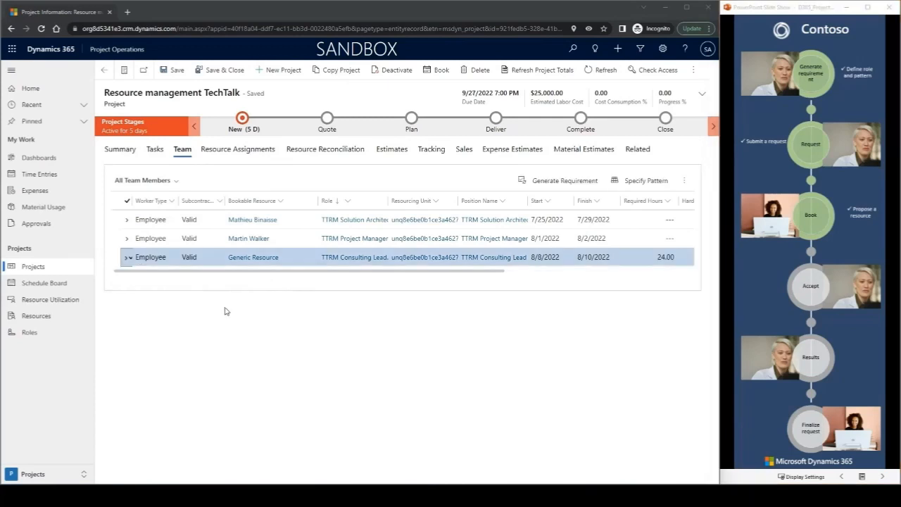
left_click(131, 261)
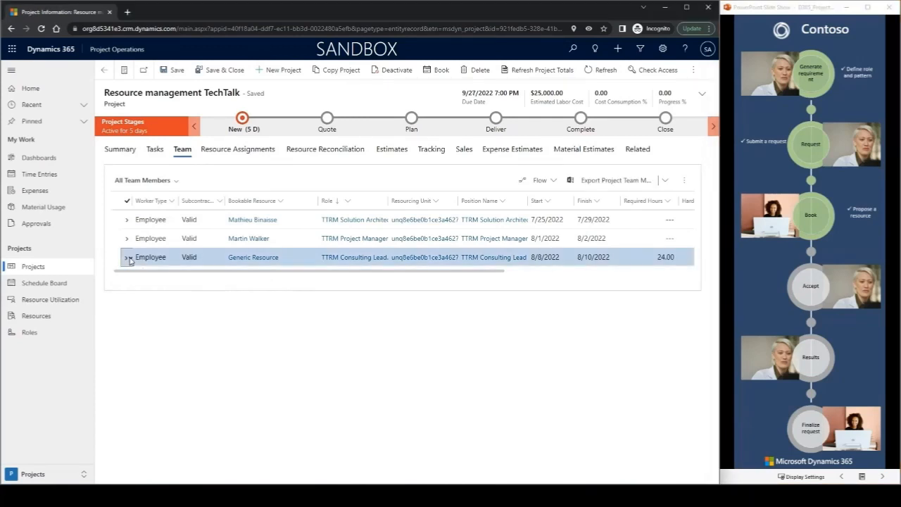
left_click_drag(174, 271, 662, 282)
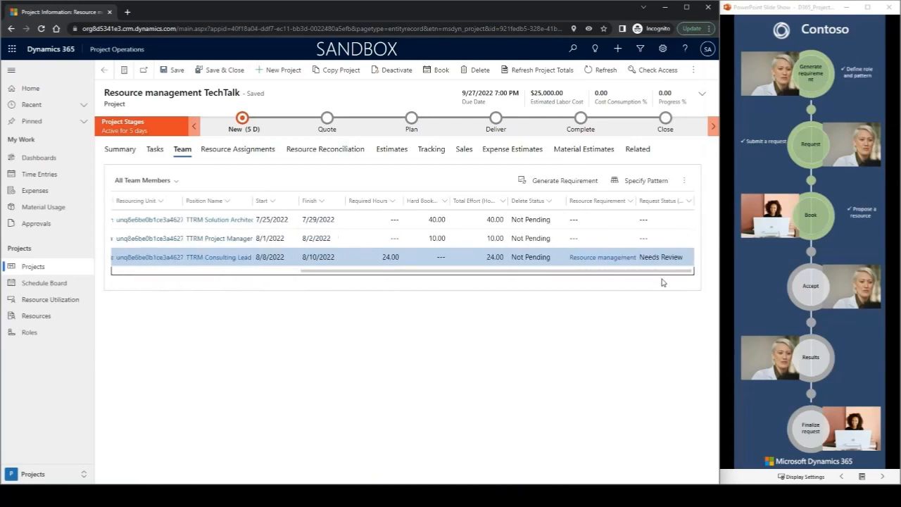
left_click(598, 259, "ctrl")
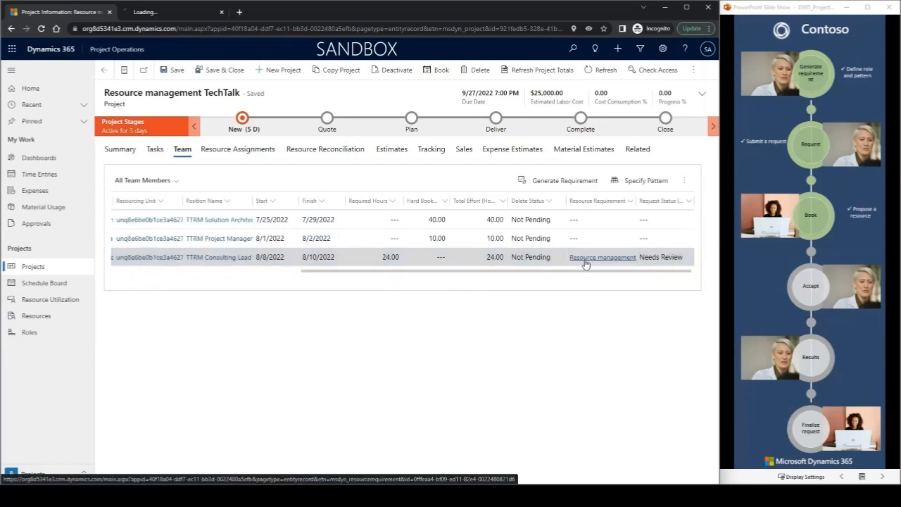
left_click(156, 13)
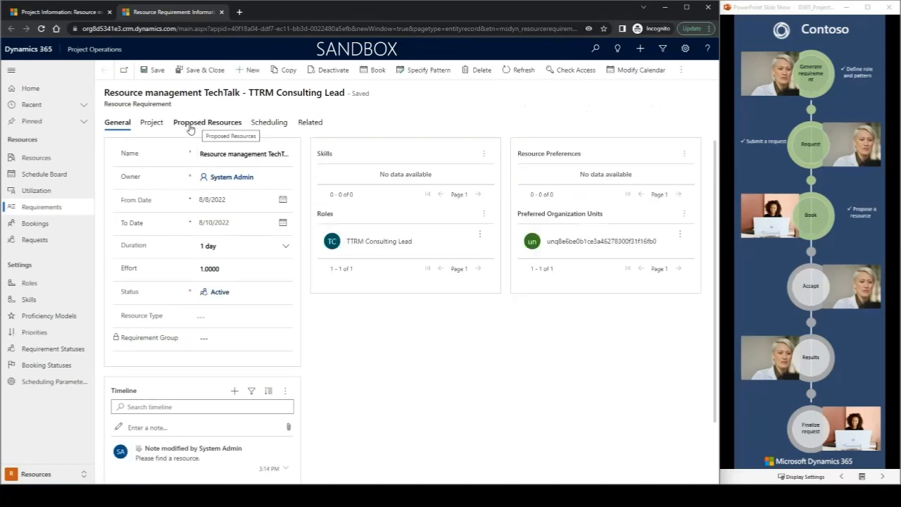
- Accept the resource proposed for the requirement as a Hard booking, with the comment "Thank you"
left_click(198, 126)
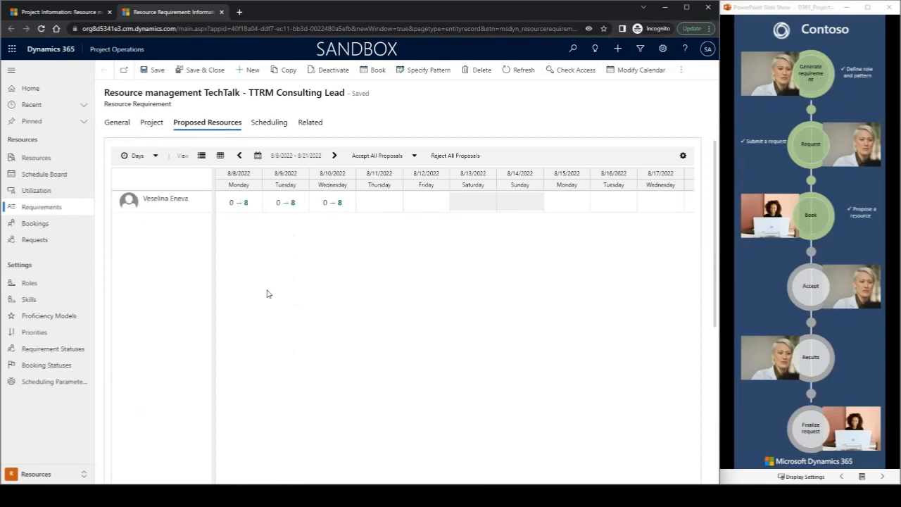
left_click(181, 203)
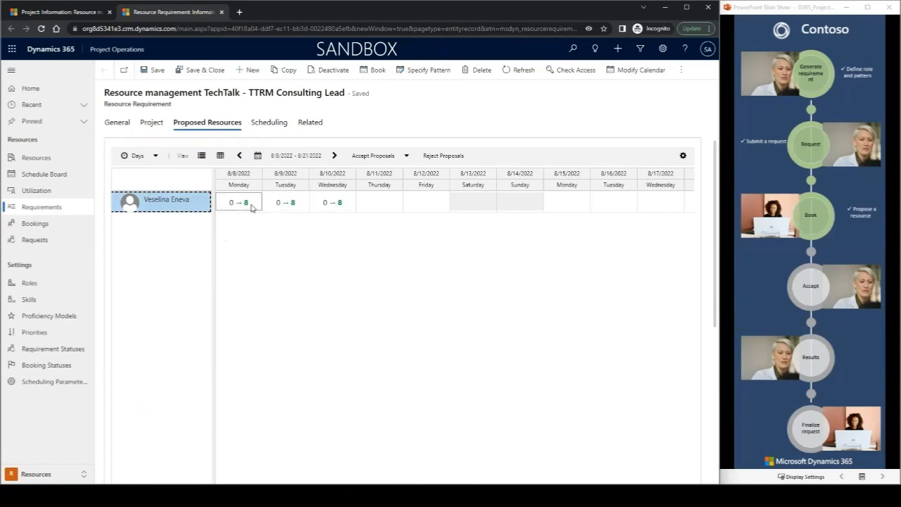
left_click(406, 155)
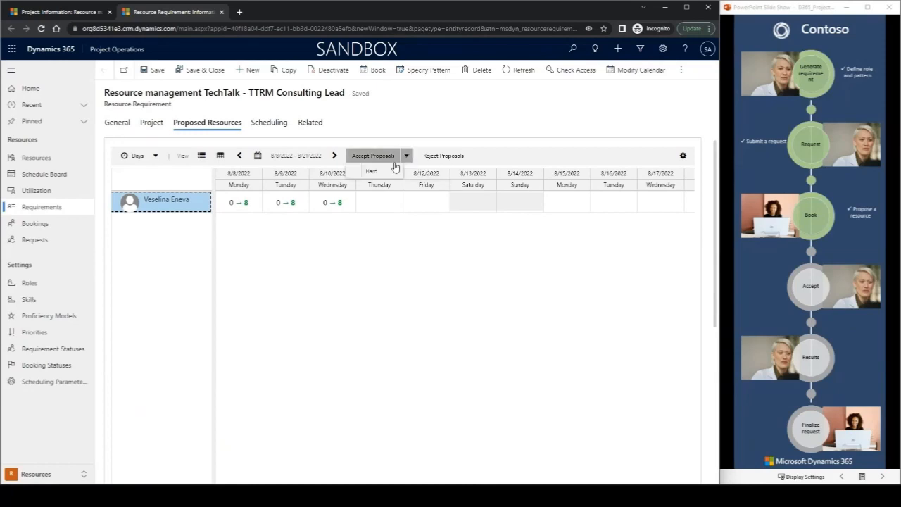
left_click(372, 174)
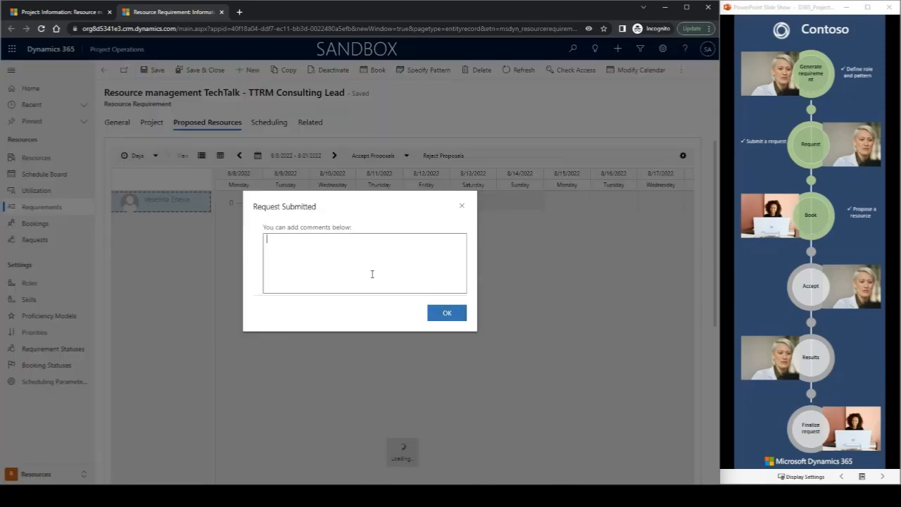
type("Thank you")
left_click(455, 315)
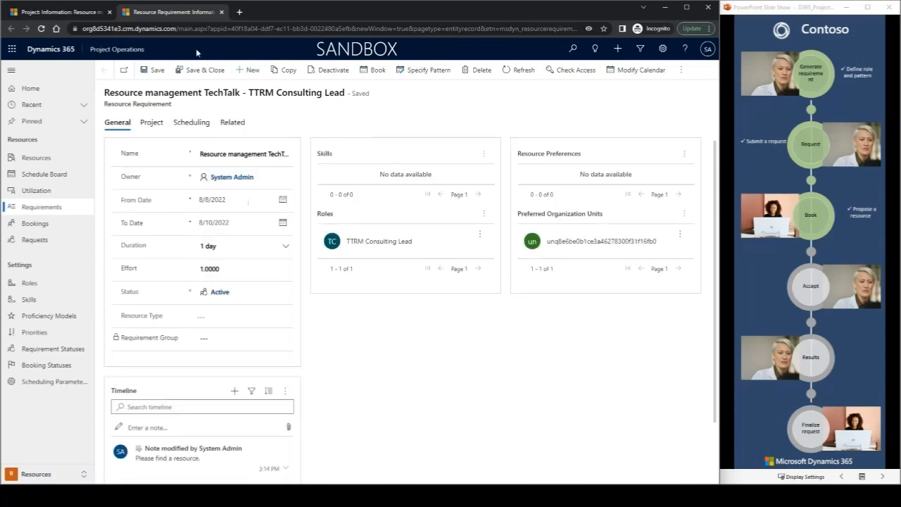
- Close the requirement's browser tab, refresh the project record, and advance the slide show to mark the Accept stage as done
left_click(222, 12)
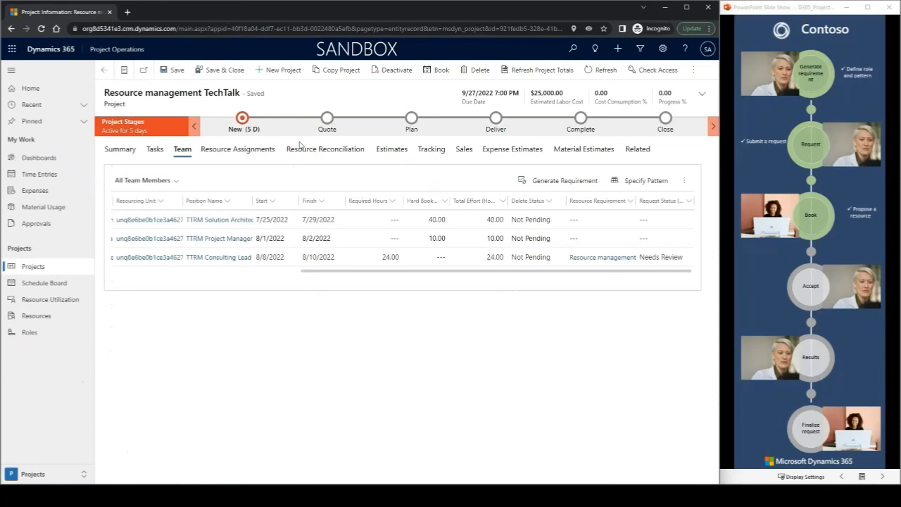
left_click(683, 178)
left_click(391, 172)
left_click_drag(347, 272, 366, 271)
left_click(606, 70)
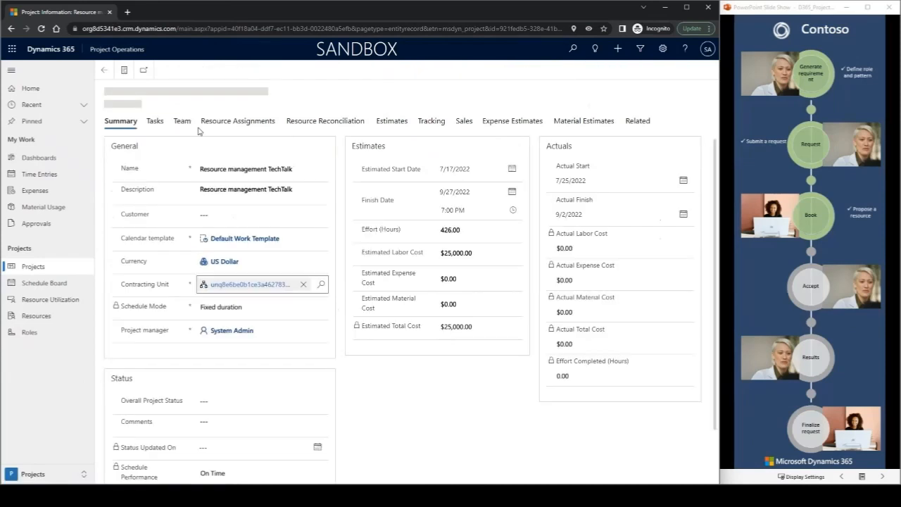
left_click(156, 166)
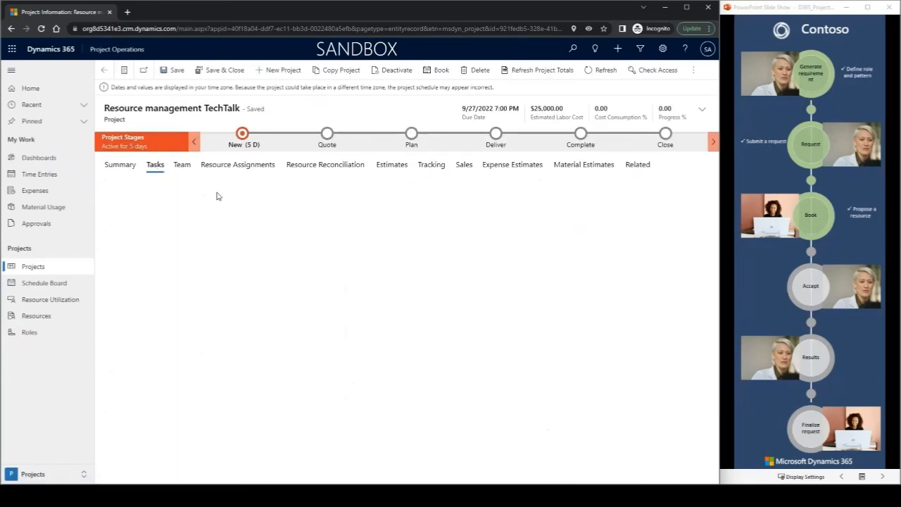
left_click(825, 319)
left_click(845, 328)
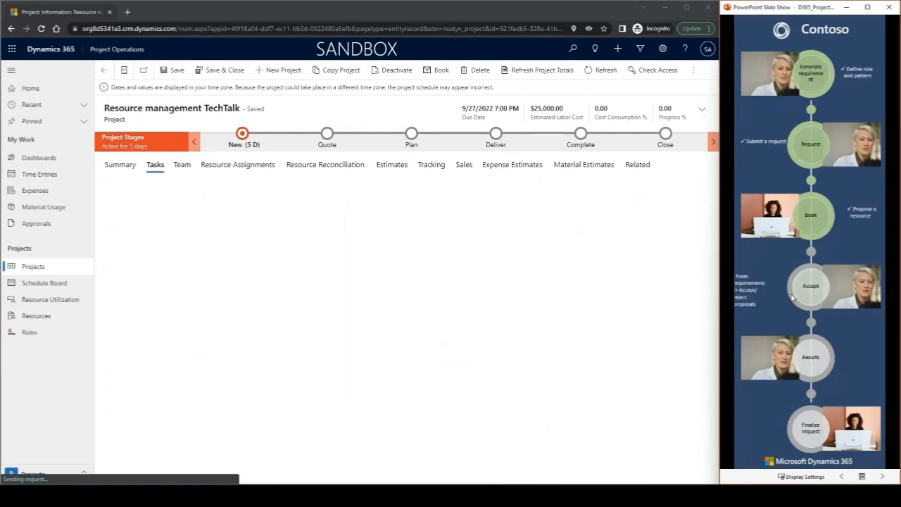
- Check the new TTRM Consulting Lead team member's hard booked hours and advance the slide show through the remaining stages
left_click(182, 167)
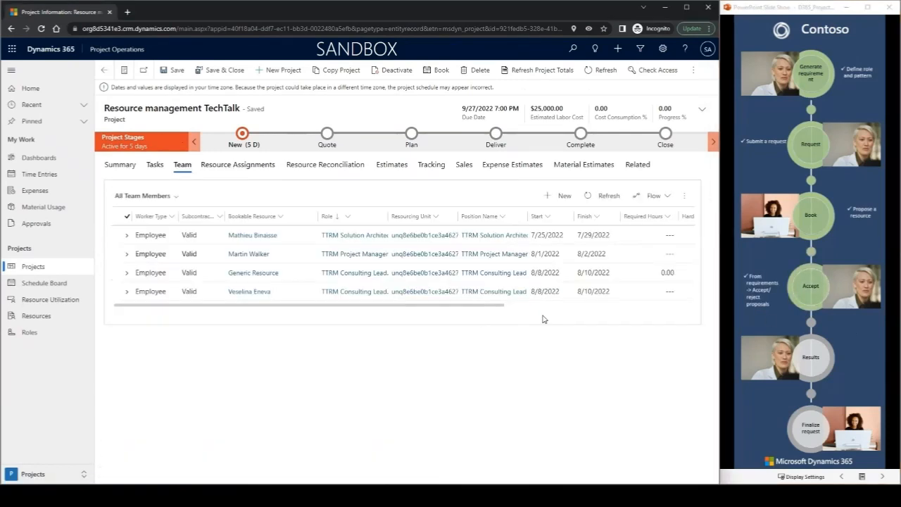
left_click(585, 291)
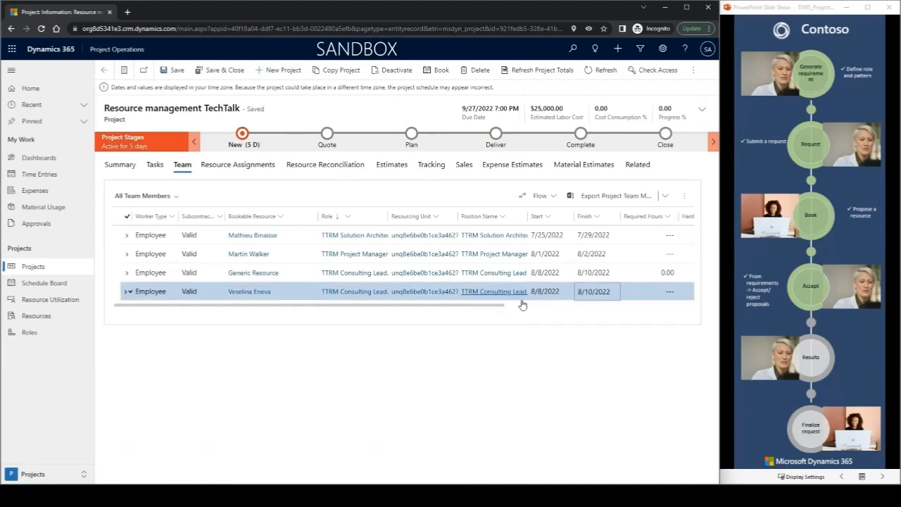
scroll(489, 307, "down", 1)
left_click_drag(477, 293, 525, 293)
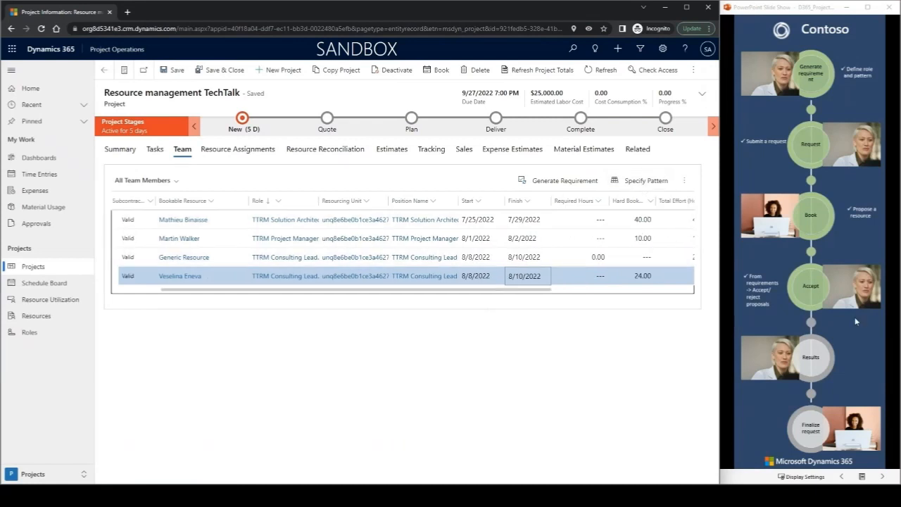
left_click(850, 346)
left_click(846, 337)
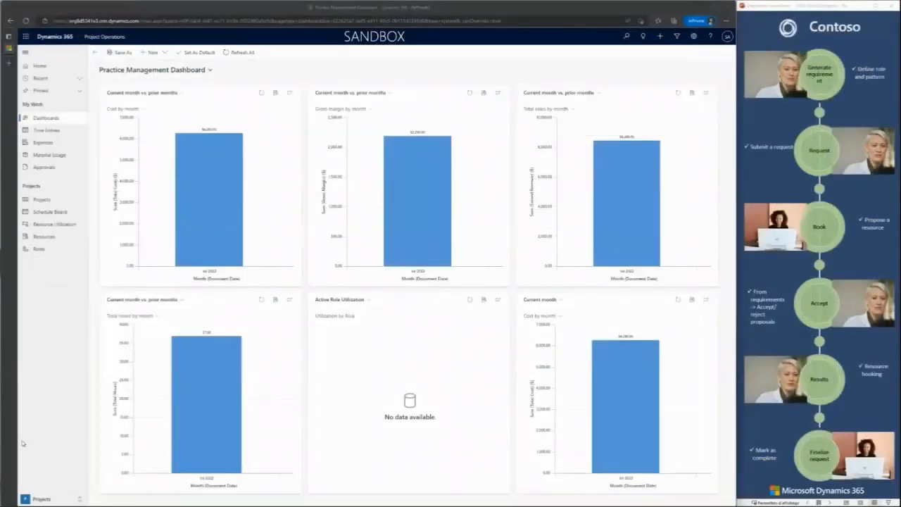
- Mark the Resource management TechTalk project's in-progress TTRM Consulting Lead resource request as completed and advance the slide show
left_click(45, 500)
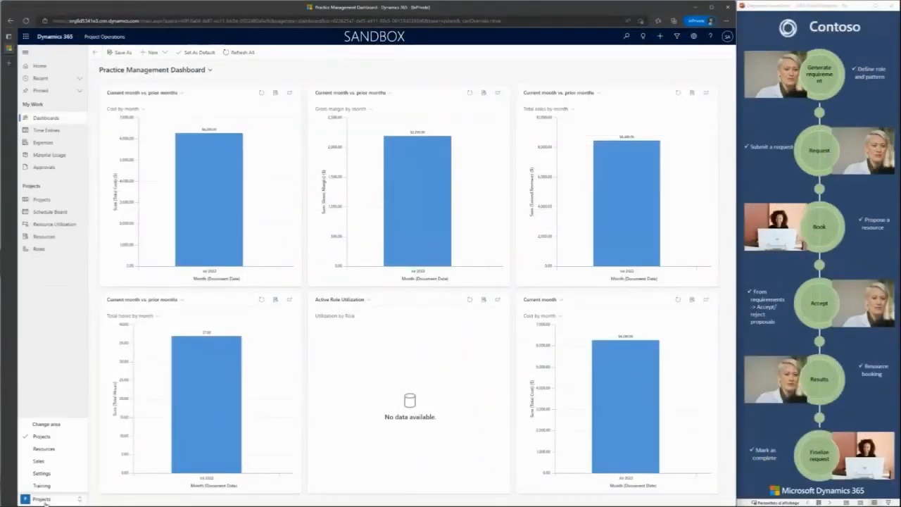
left_click(44, 449)
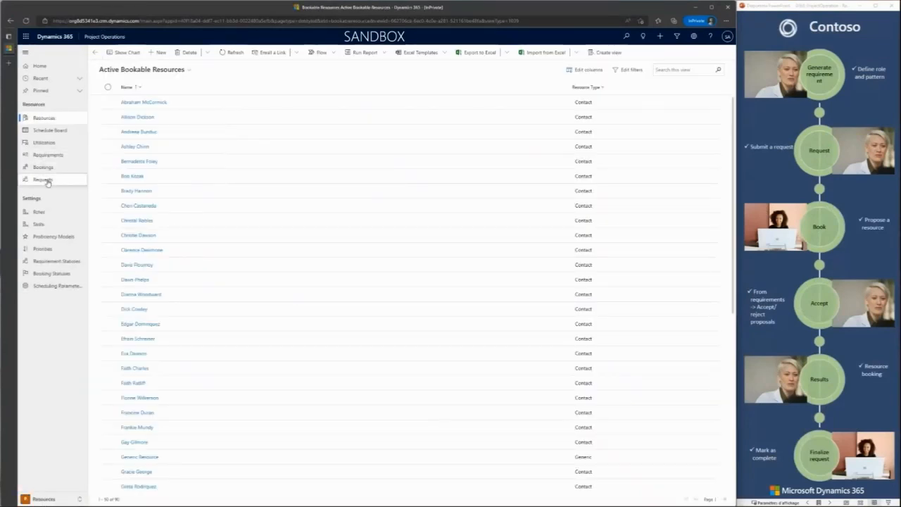
left_click(44, 180)
left_click(200, 102)
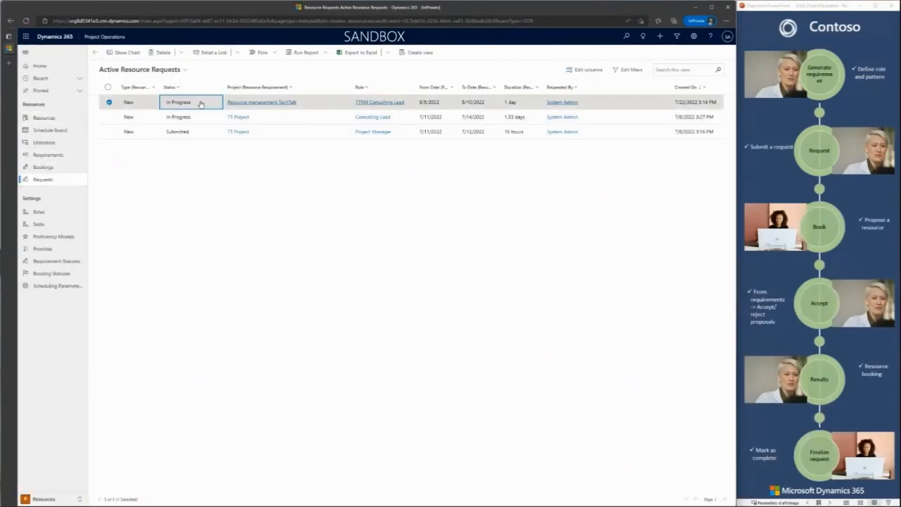
double_click(174, 105)
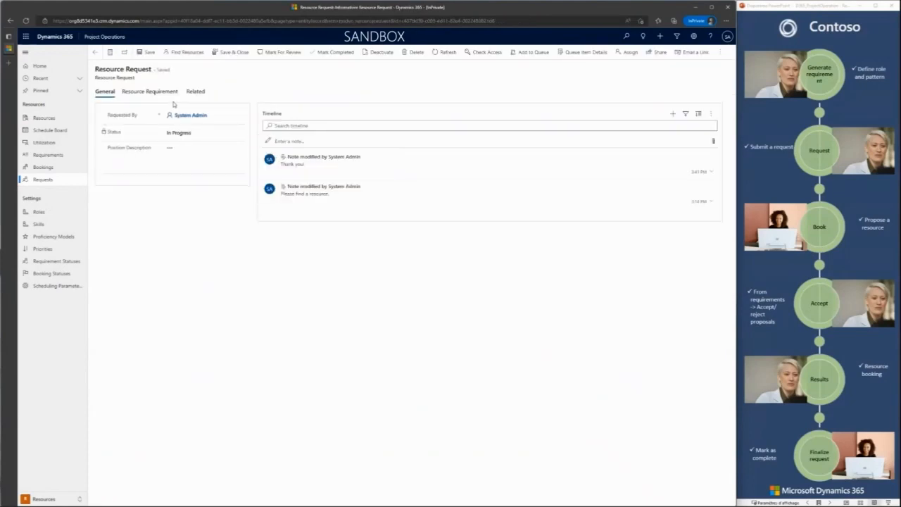
left_click(328, 54)
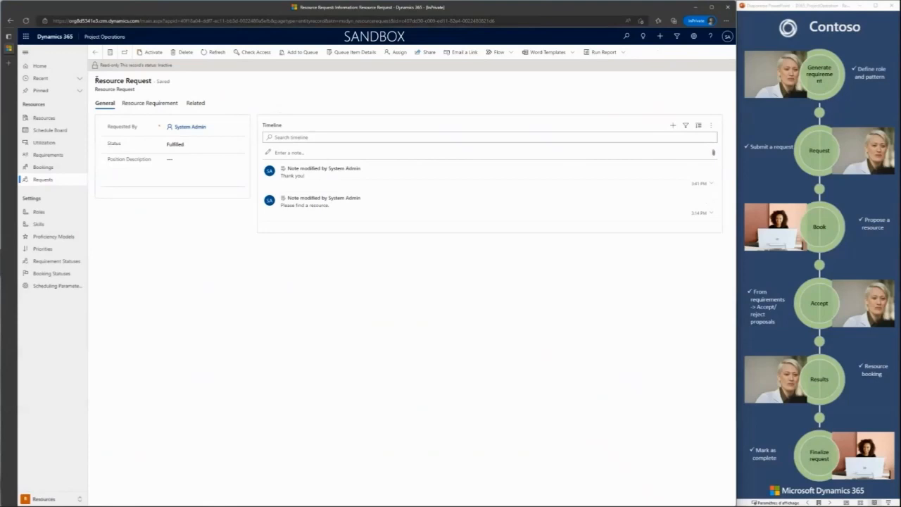
left_click(27, 498)
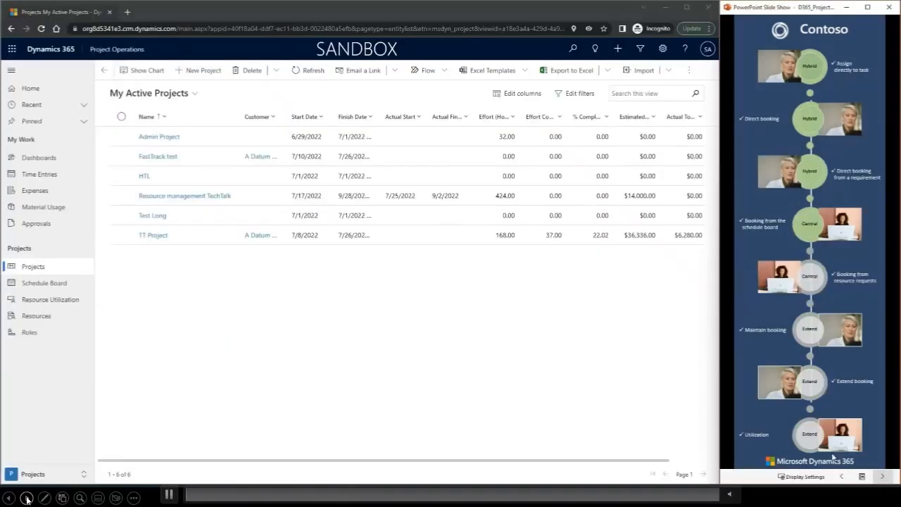
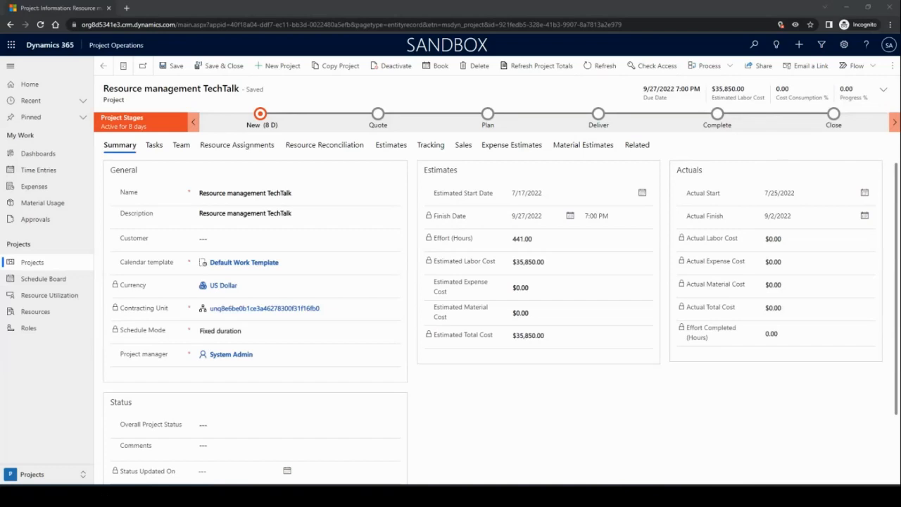
- Examine booked versus assigned hours in the Resource management TechTalk project's resource reconciliation for the resource with excess bookings
left_click(313, 151)
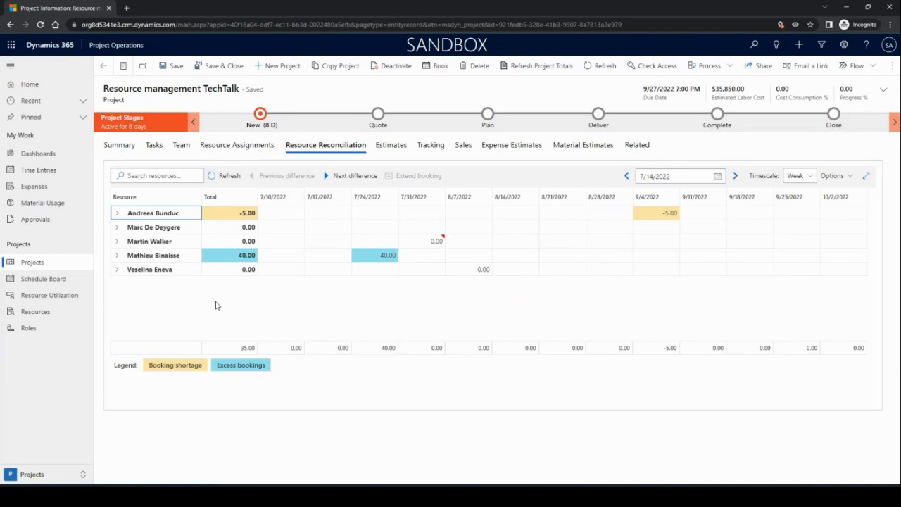
left_click(117, 257)
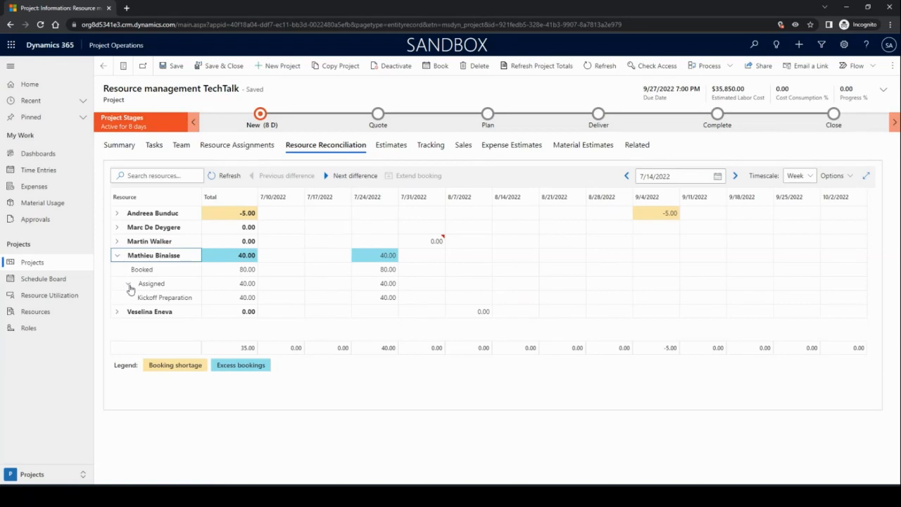
left_click(129, 285)
left_click(129, 285)
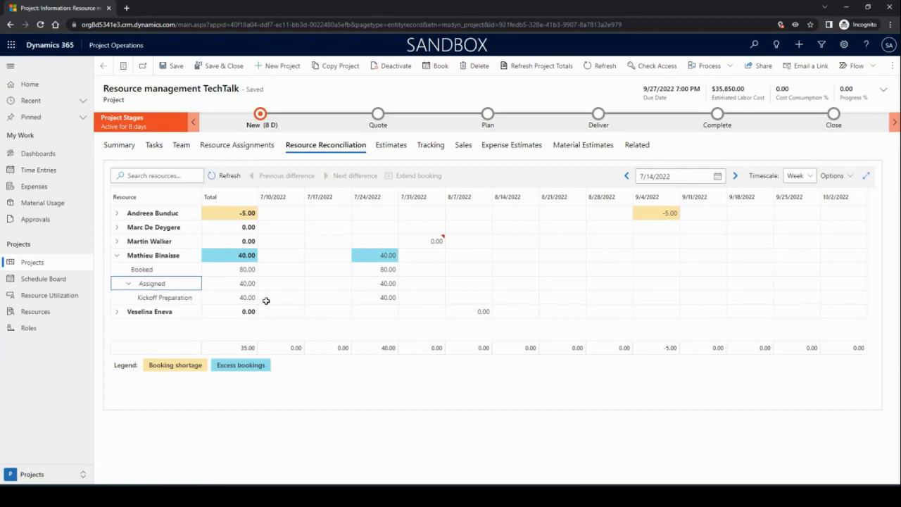
left_click(237, 285)
left_click(241, 296)
left_click(241, 284)
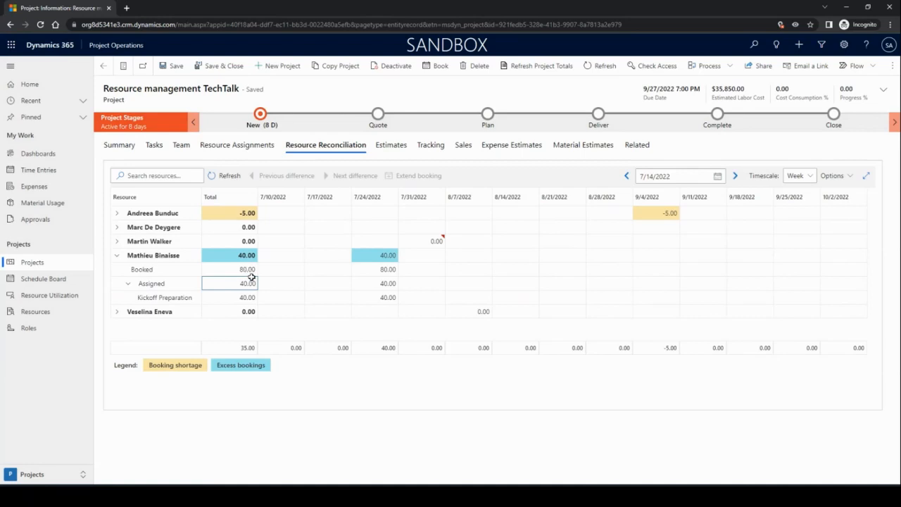
left_click(251, 274)
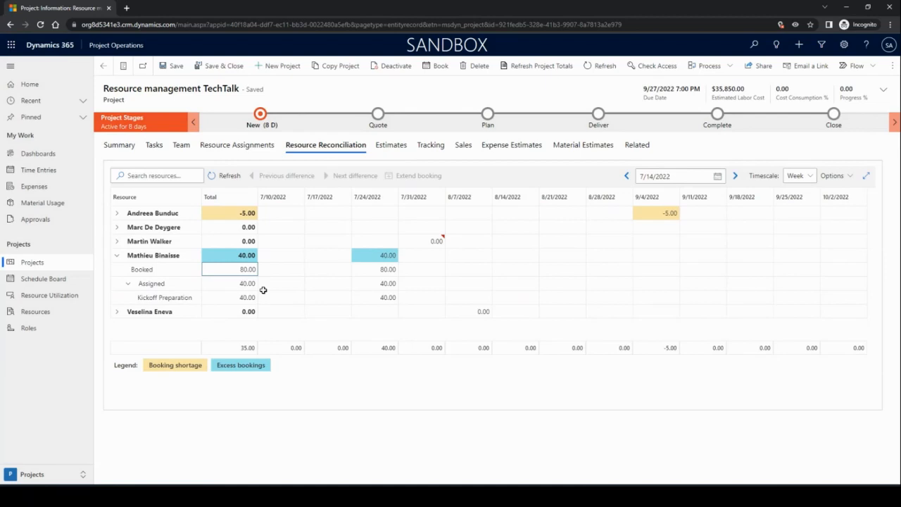
- Extend the bookings of the resource with a shortage in the week of 9/4/2022 by 3 hours on 9/6 and 2 hours on 9/7
left_click(117, 213)
left_click(665, 213)
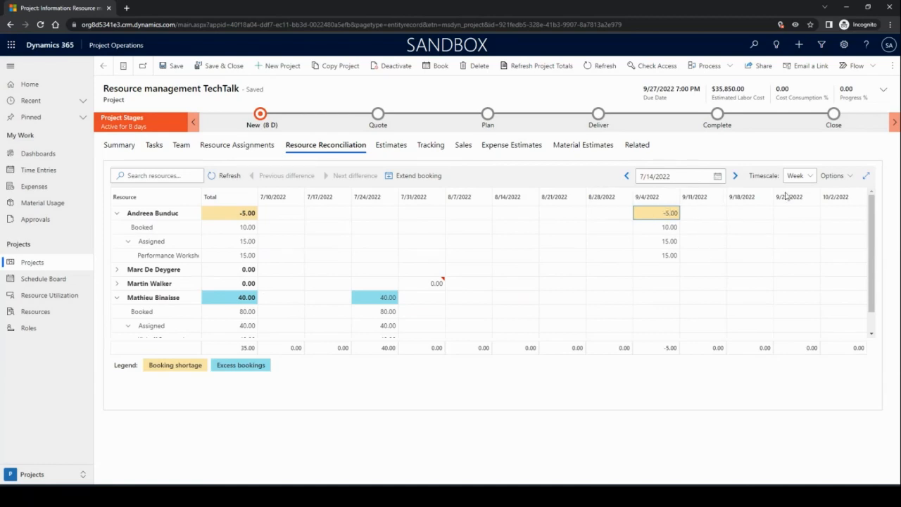
double_click(654, 214)
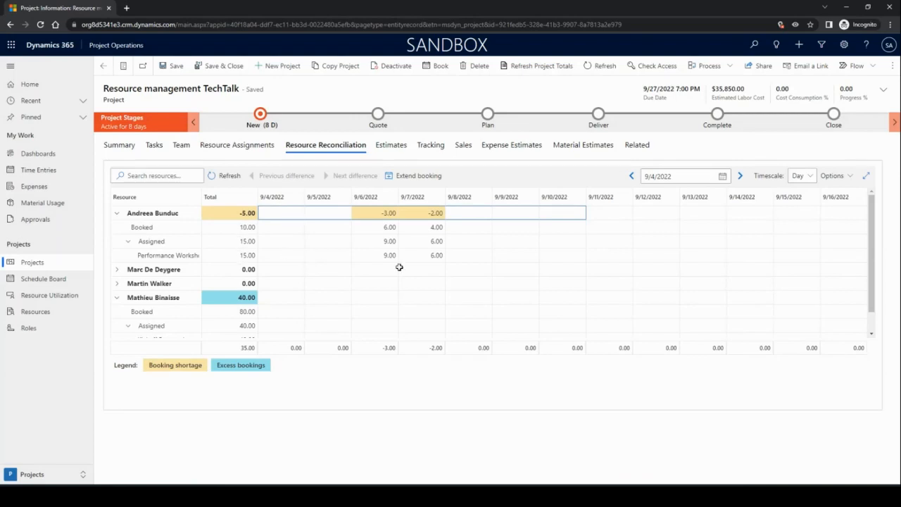
mouse_move(391, 213)
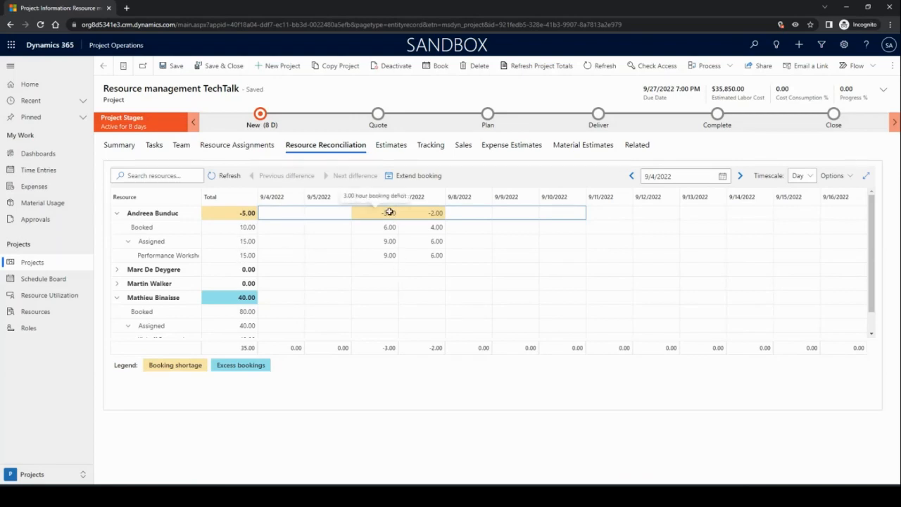
left_click(425, 178)
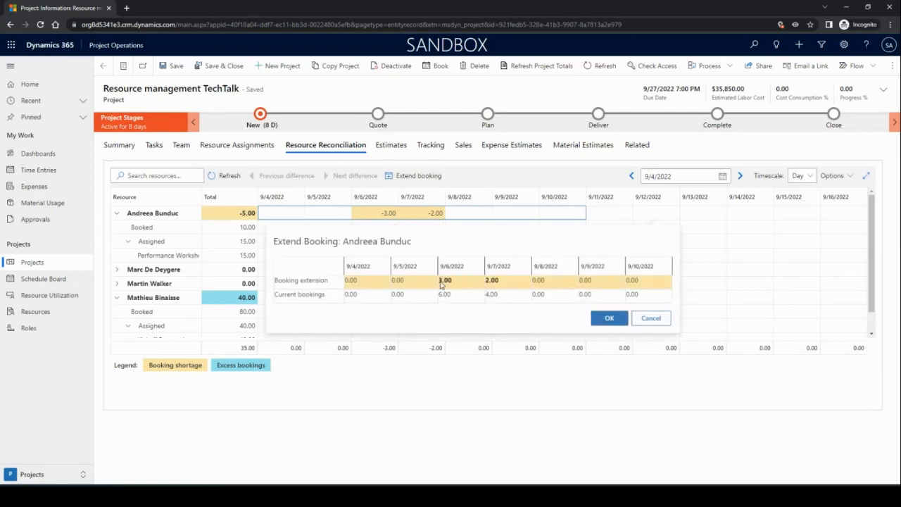
left_click(610, 318)
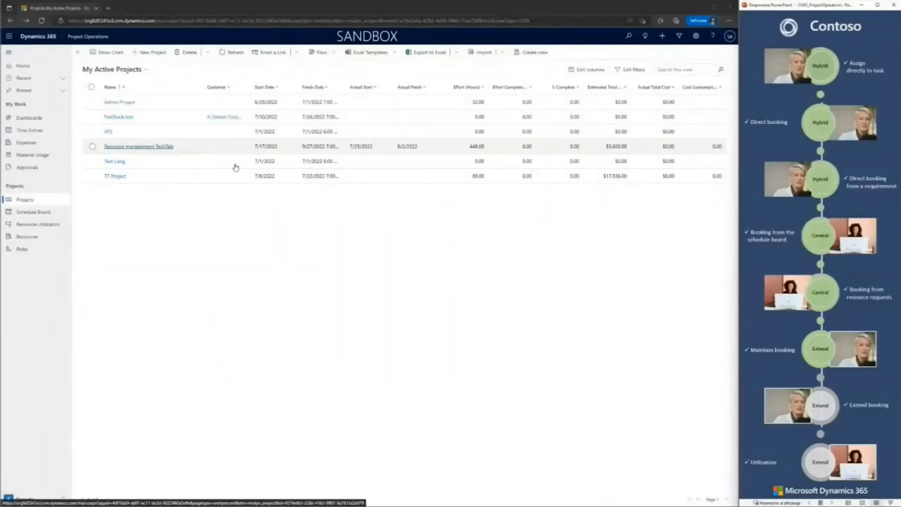
- Open the Resource management TechTalk project's TTRM Solution Architect team member for booking maintenance and load that resource on the schedule board
left_click(215, 150)
double_click(215, 150)
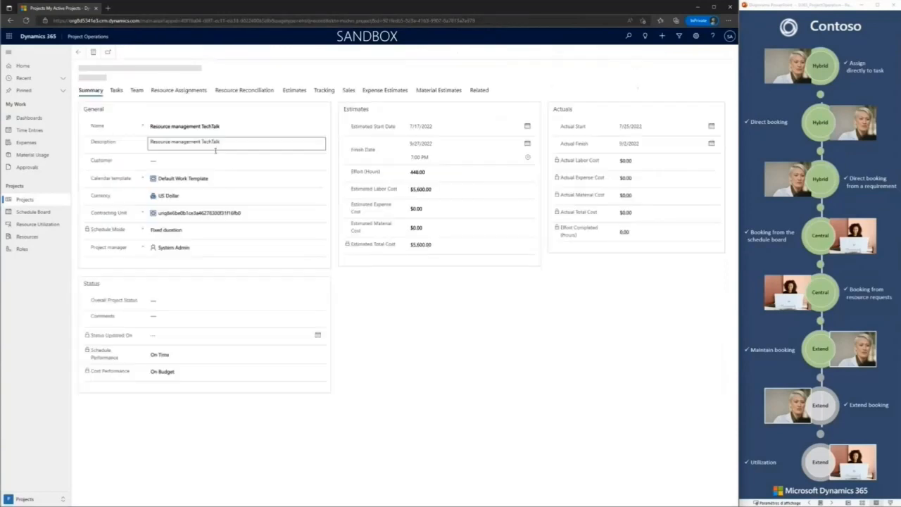
left_click(136, 123)
left_click(126, 178)
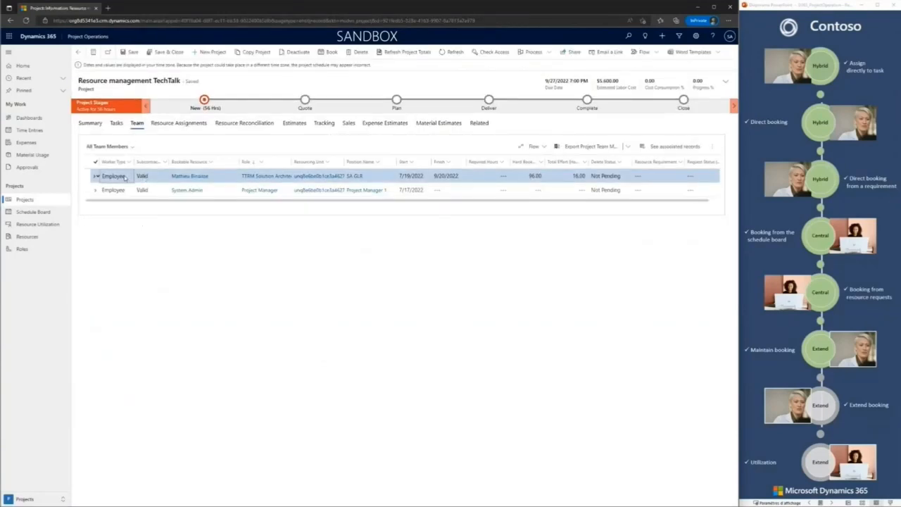
left_click(712, 147)
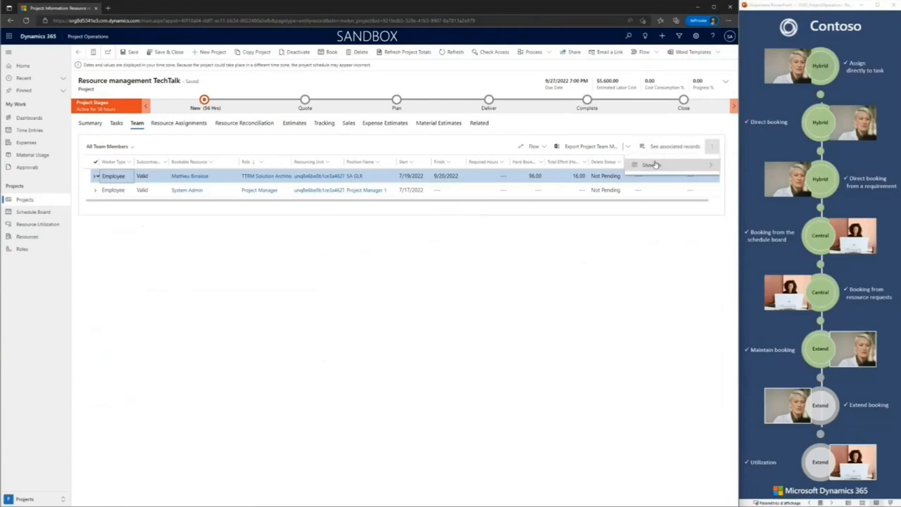
left_click(707, 146)
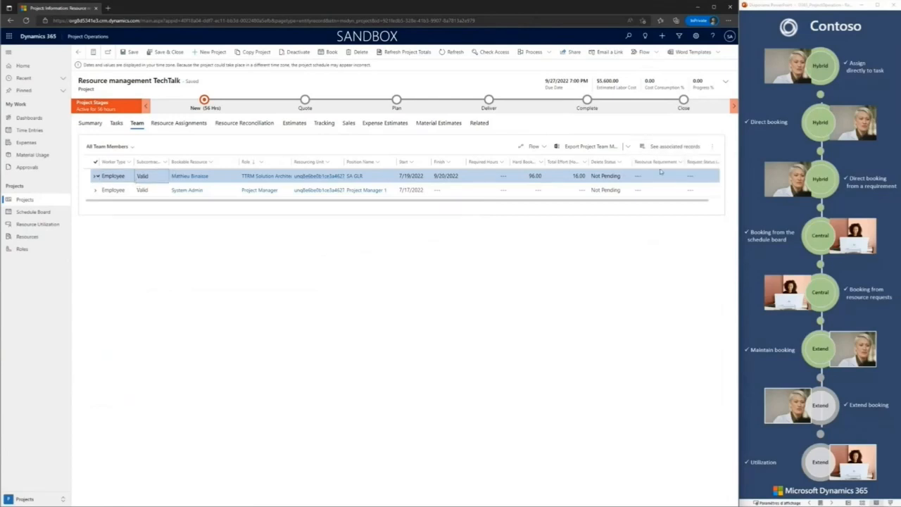
left_click(712, 147)
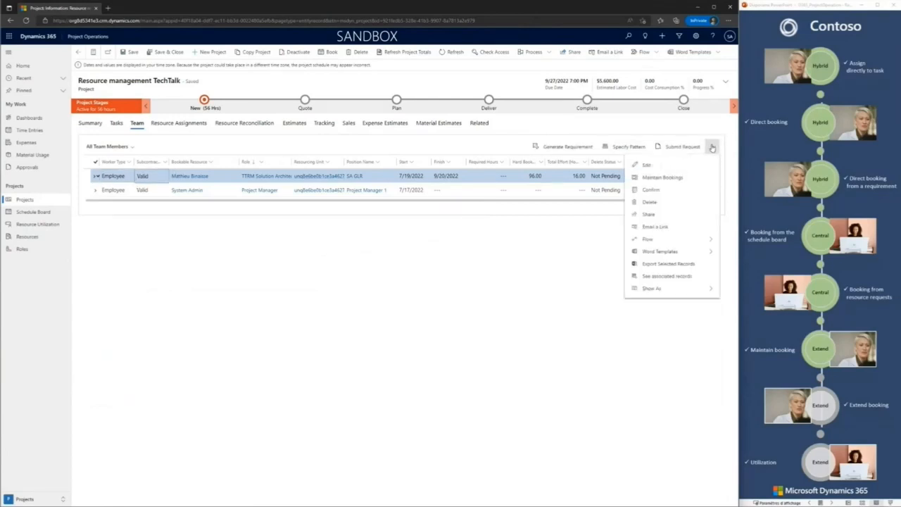
left_click(674, 177)
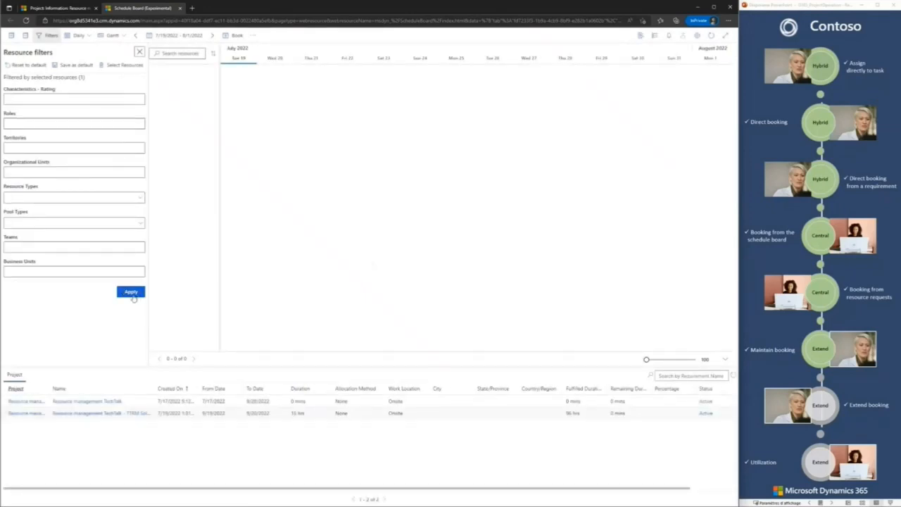
left_click(132, 294)
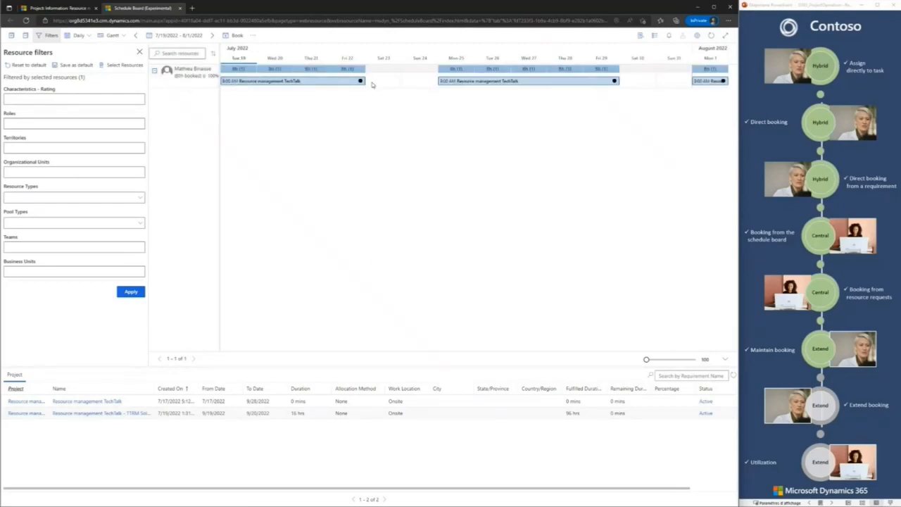
- Show the schedule board from 9/19/2022 and shorten the 9/19–9/20 booking to end on 9/19
left_click(191, 37)
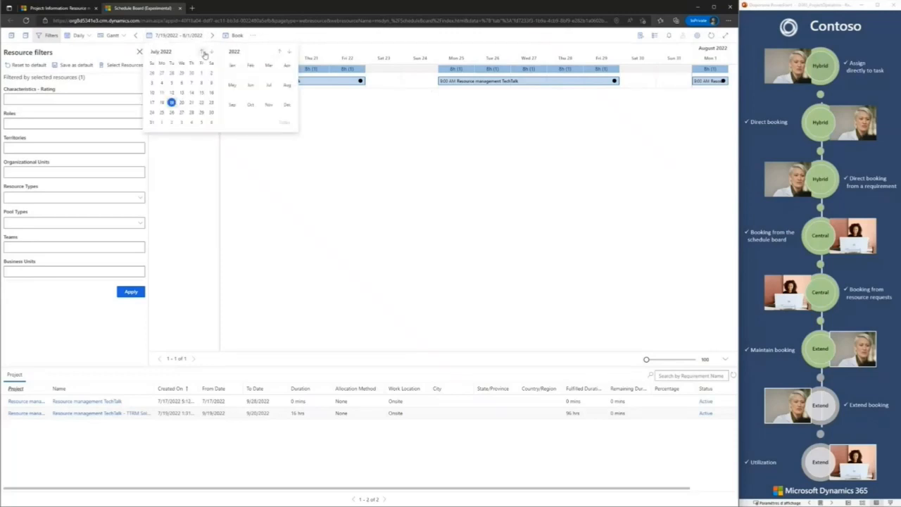
left_click(212, 54)
left_click(212, 54)
left_click(162, 104)
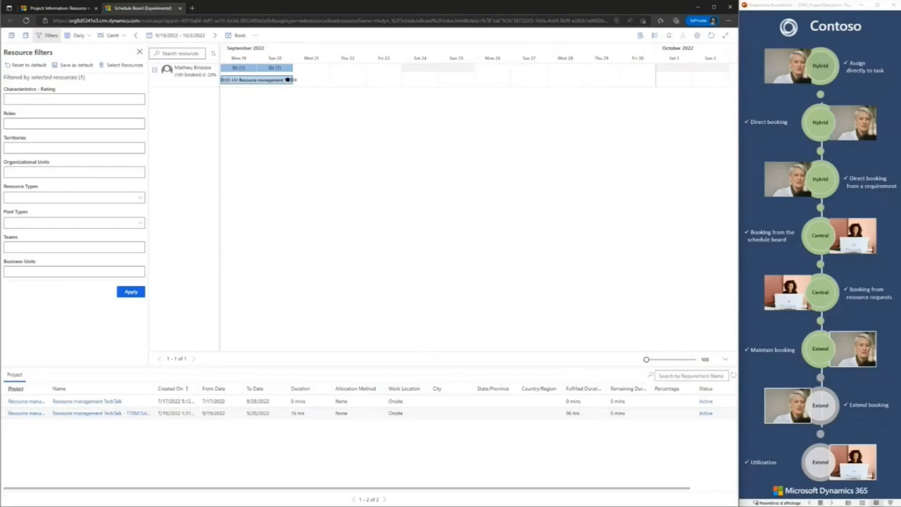
left_click_drag(287, 80, 261, 82)
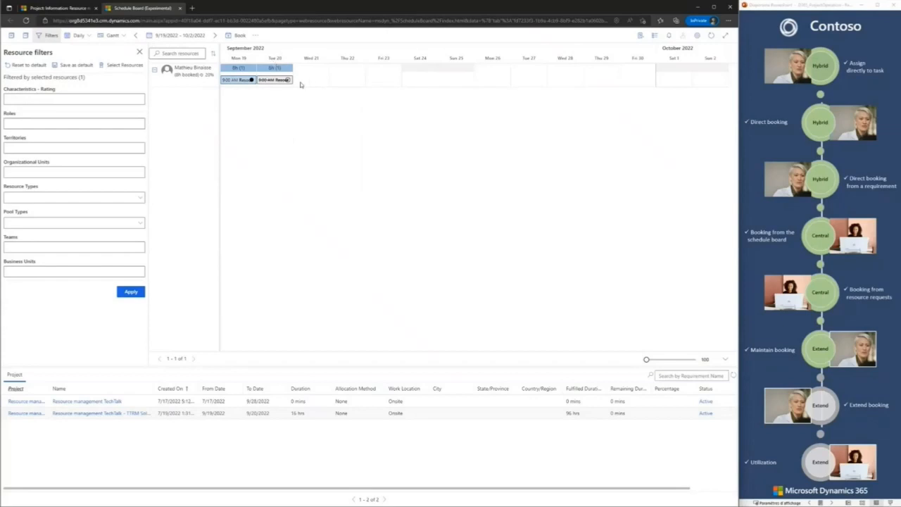
- Book the resource for the TTRM Solution Architect requirement from 9/21/2022 to 9/22/2022 as Hard, using the Full capacity method
left_click_drag(296, 85, 360, 87)
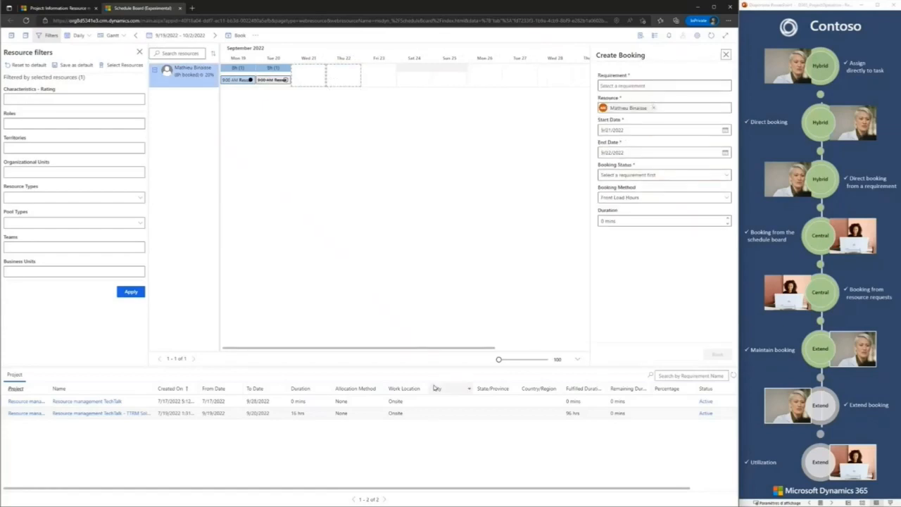
left_click(358, 415)
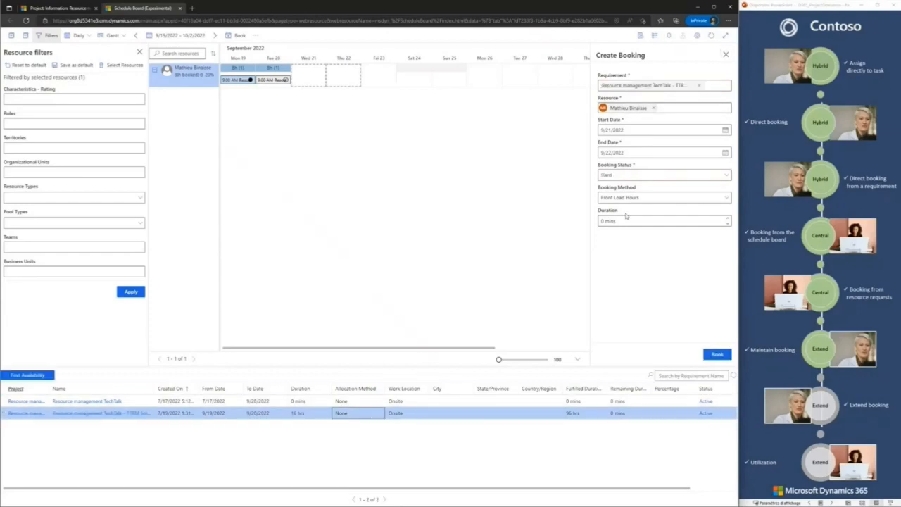
left_click(723, 200)
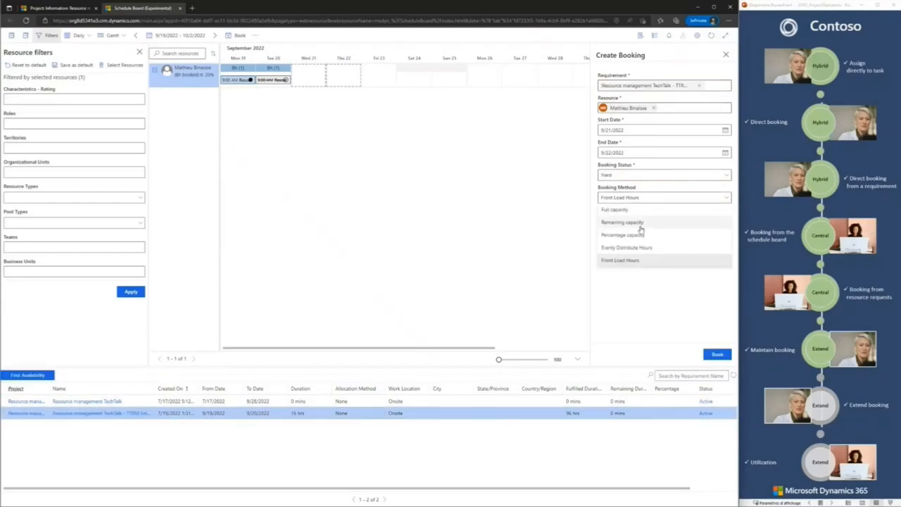
left_click(620, 210)
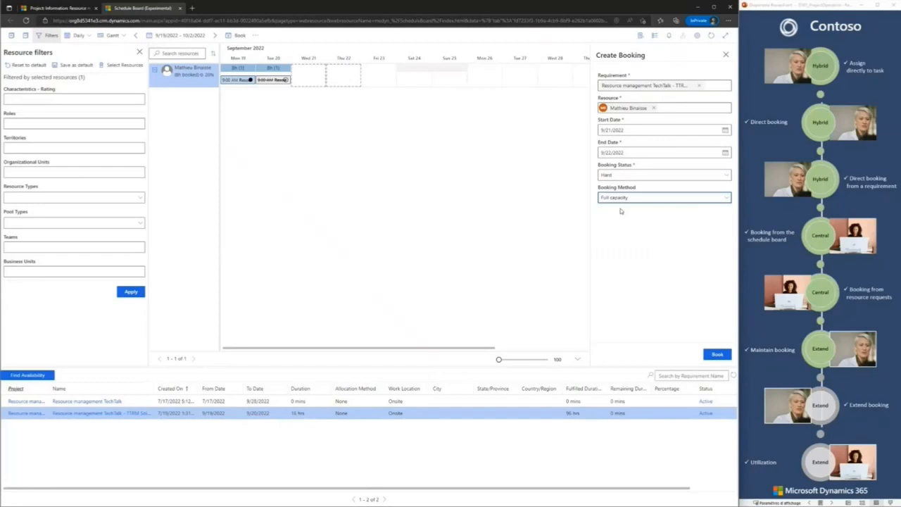
left_click(718, 356)
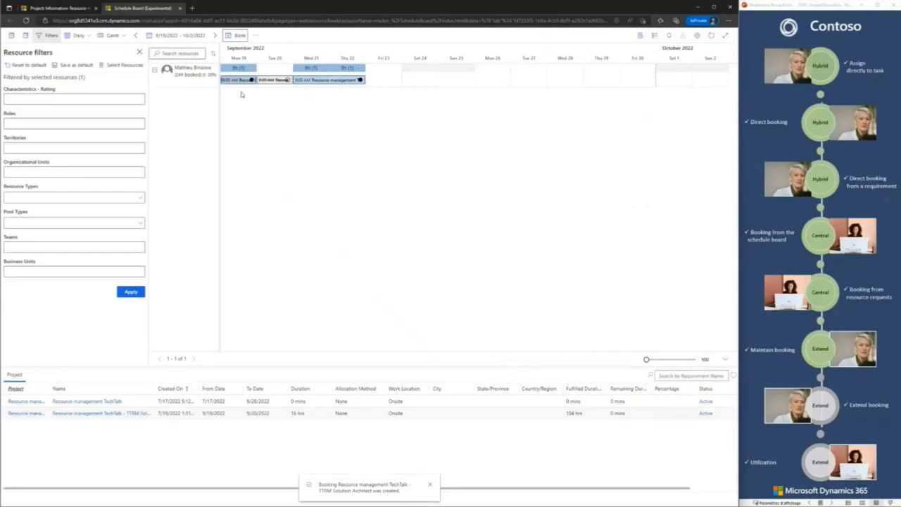
- View the booked resource's card with its skills and roles on the schedule board
left_click(192, 80)
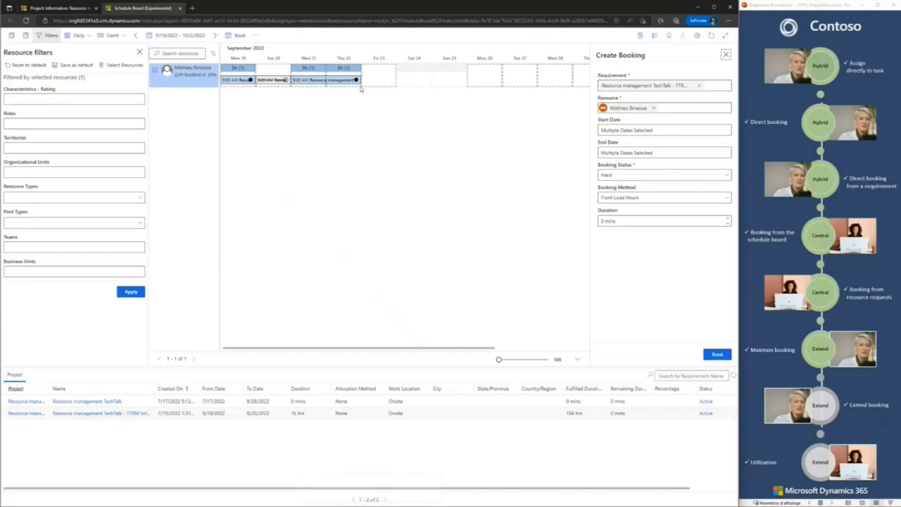
right_click(185, 76)
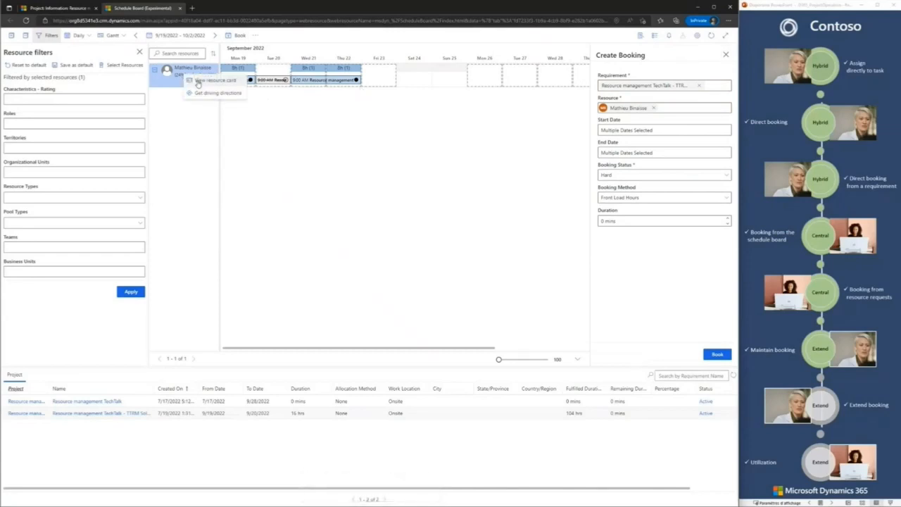
left_click(198, 83)
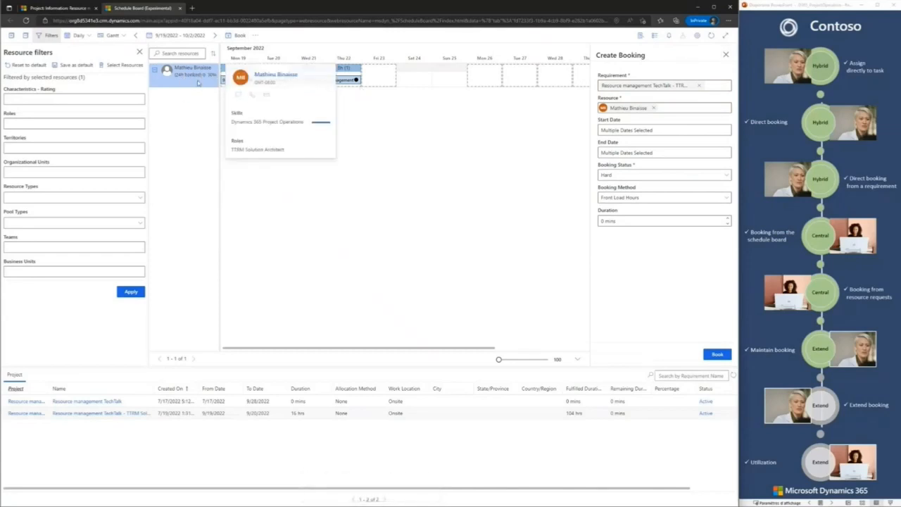
- Open the bookable resource's record from the schedule board card and list its related resource bookings
left_click(274, 74)
left_click(240, 103)
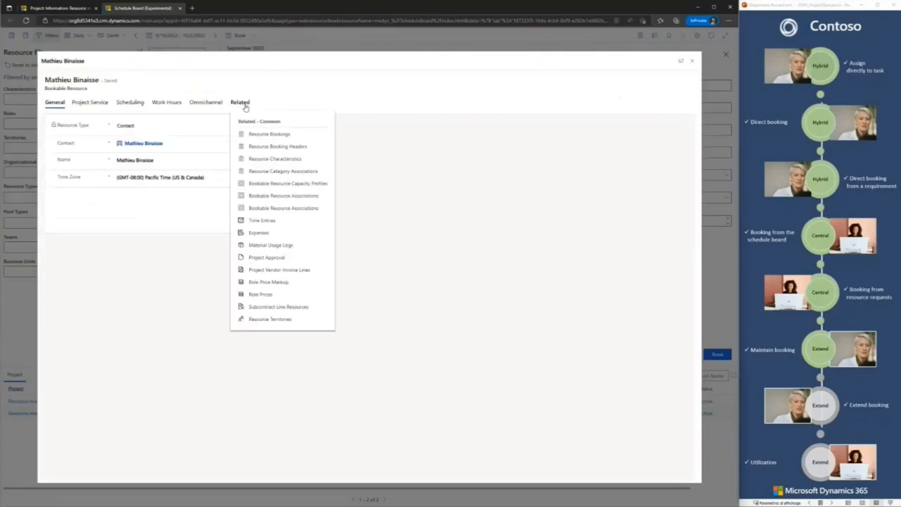
left_click(271, 134)
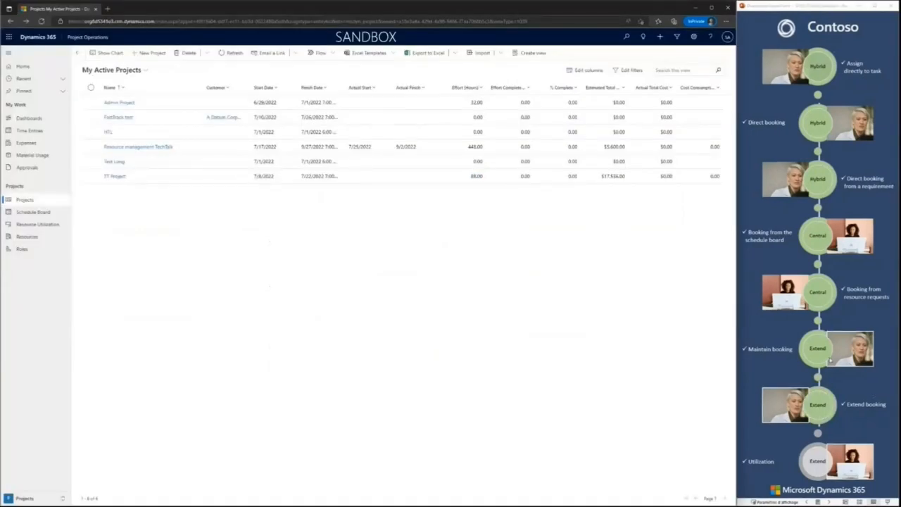
- Open the Resource management TechTalk project and, from its related resource requirements, open the TTRM Solution Architect requirement
left_click(217, 151)
double_click(218, 151)
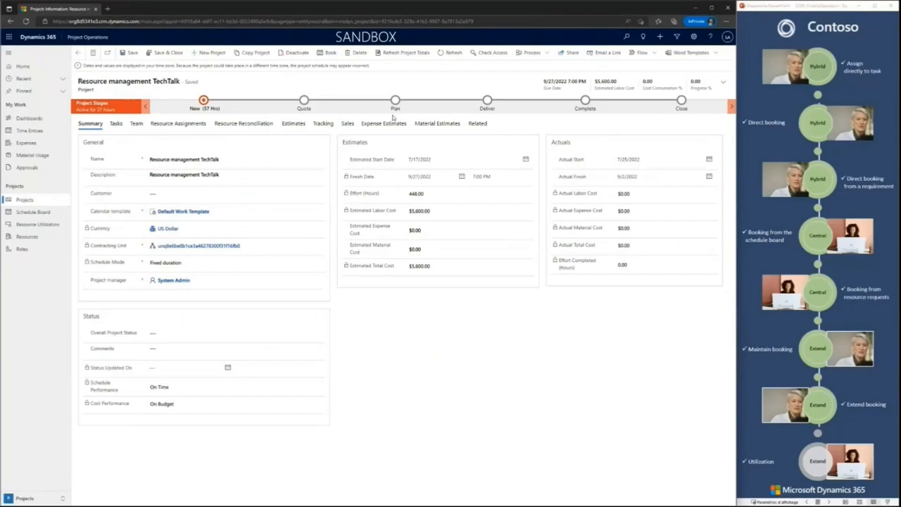
left_click(476, 123)
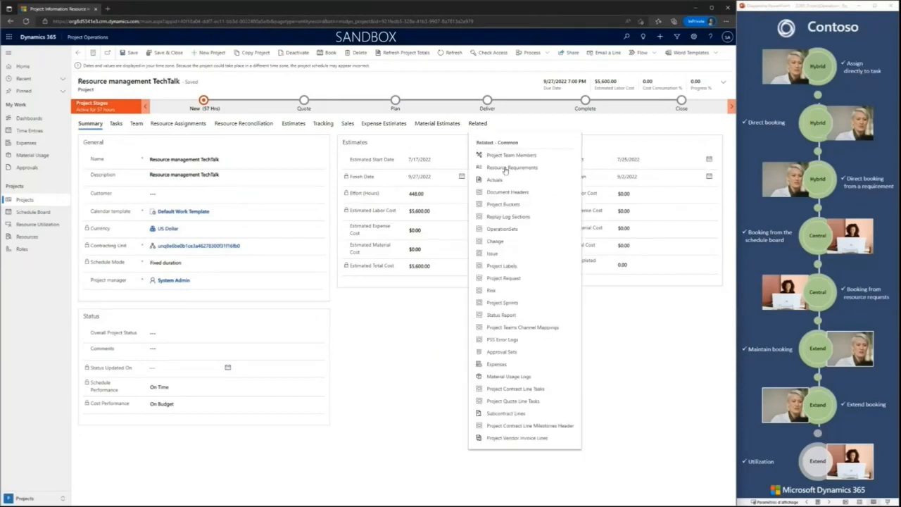
left_click(505, 169)
left_click(158, 206)
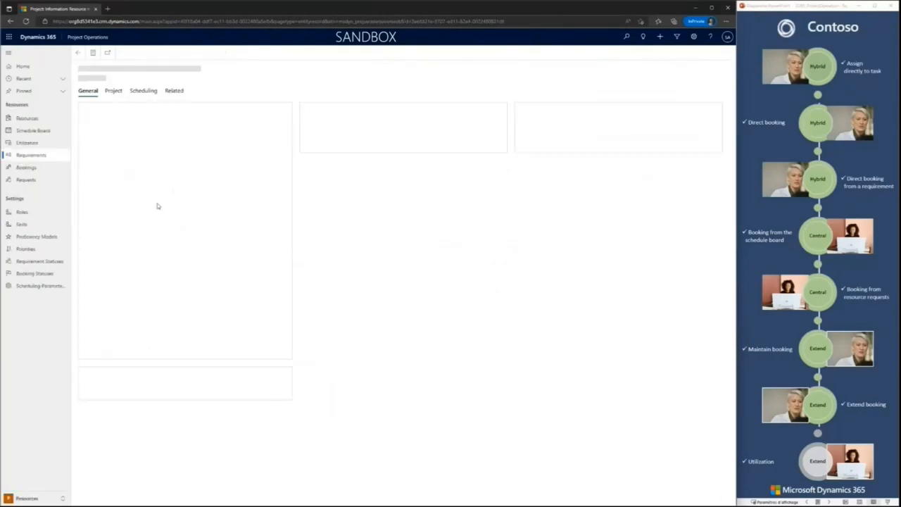
- Show the requirement's related resource bookings in the Calendar Control as a monthly view of September 2022
left_click(174, 92)
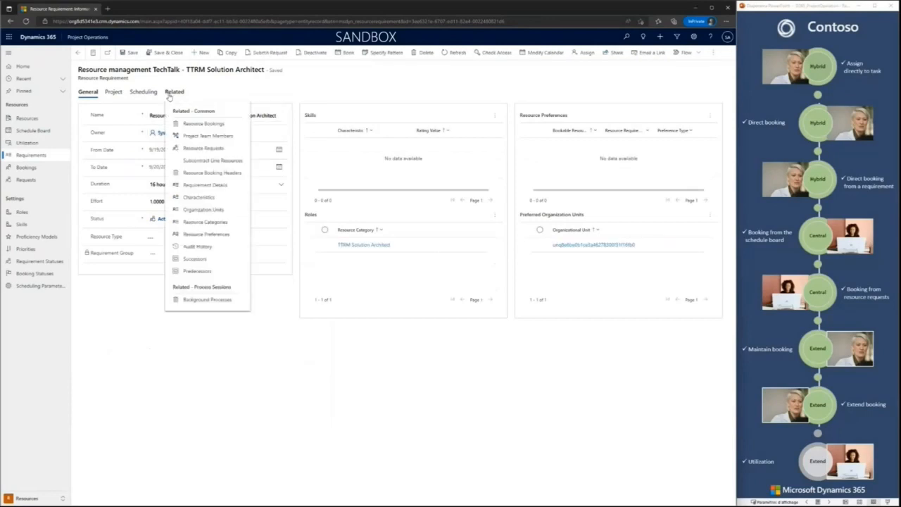
left_click(200, 124)
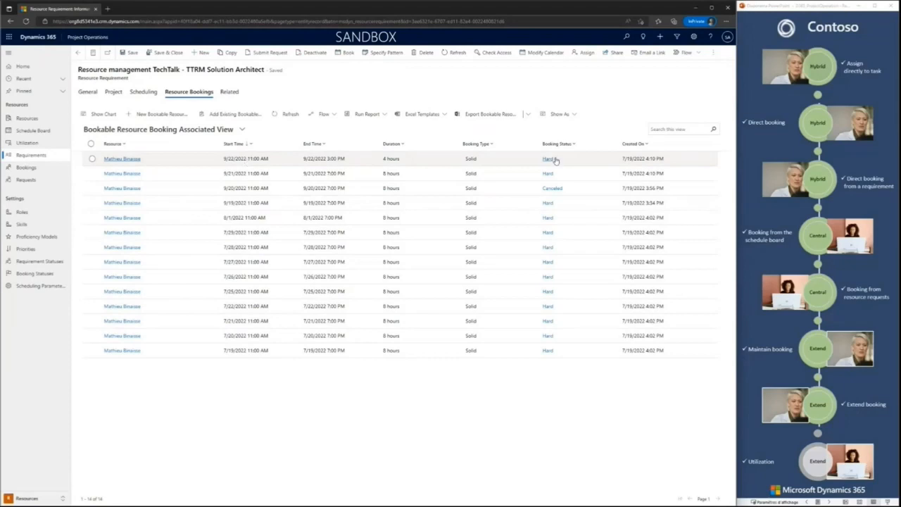
left_click(575, 114)
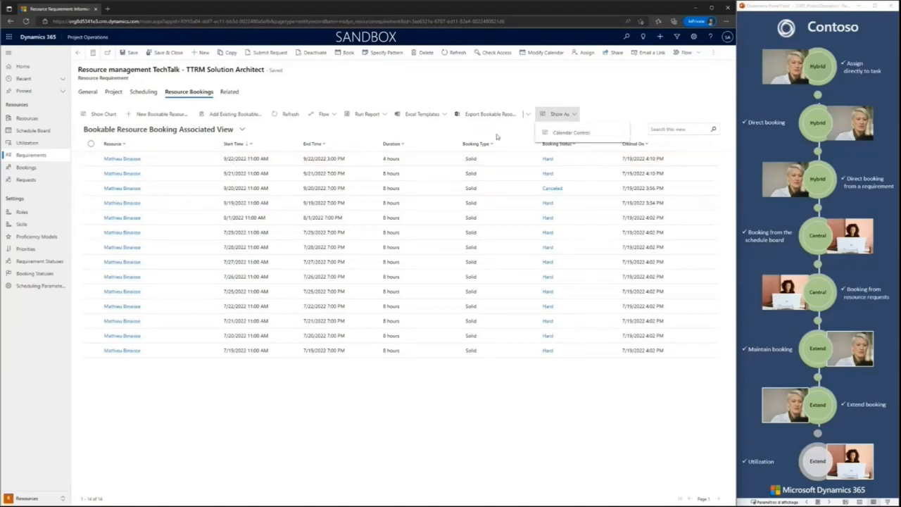
left_click(563, 133)
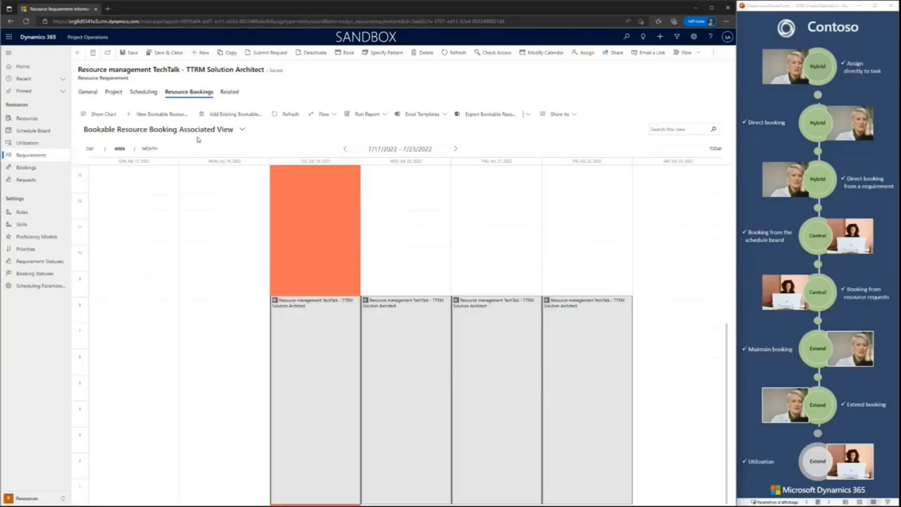
left_click(149, 150)
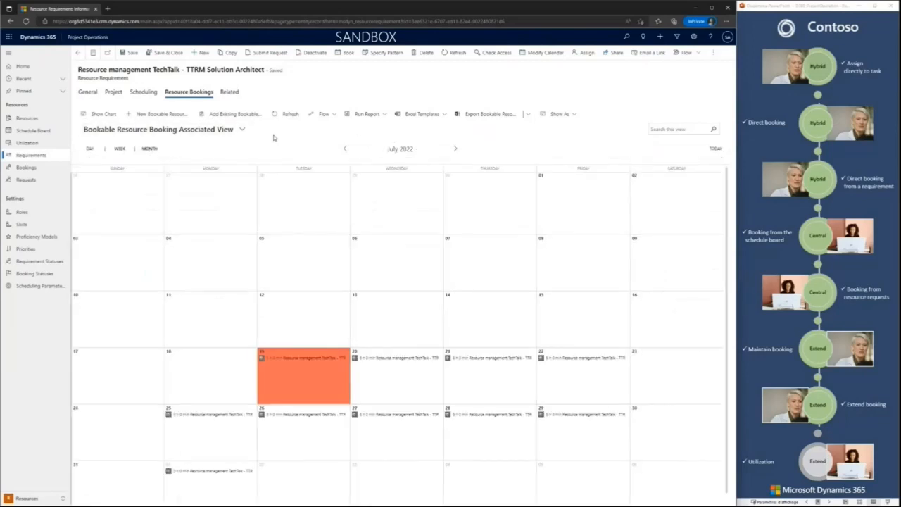
left_click(455, 150)
left_click(455, 150)
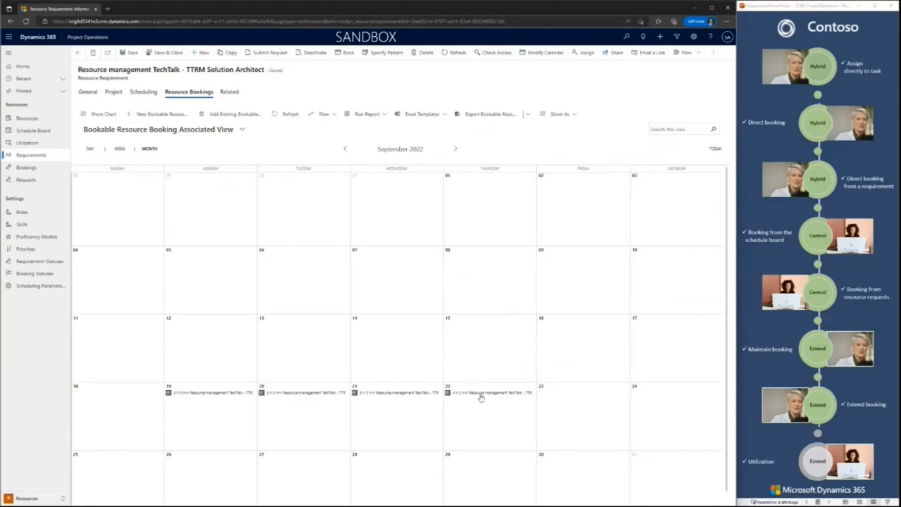
- Open the September 22 booking and set its duration to 8 hours
left_click(481, 398)
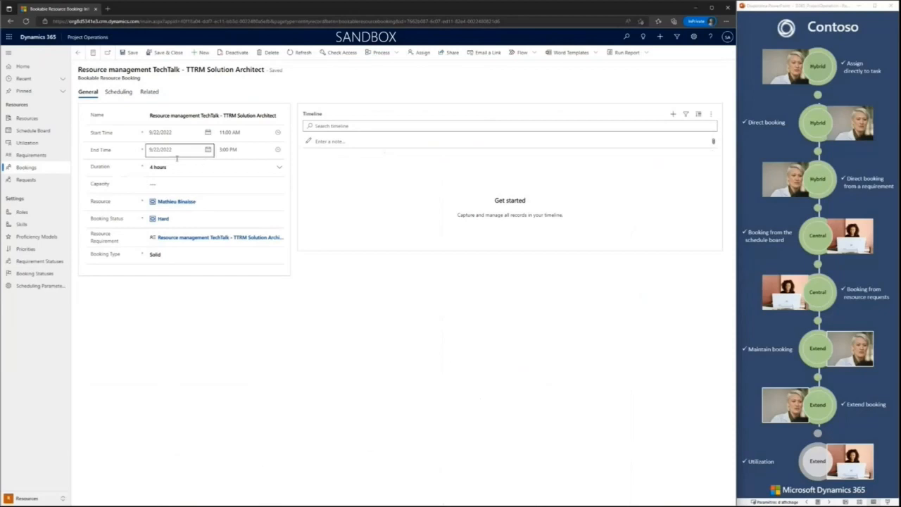
left_click_drag(179, 167, 119, 167)
type("8 hou")
left_click(205, 182)
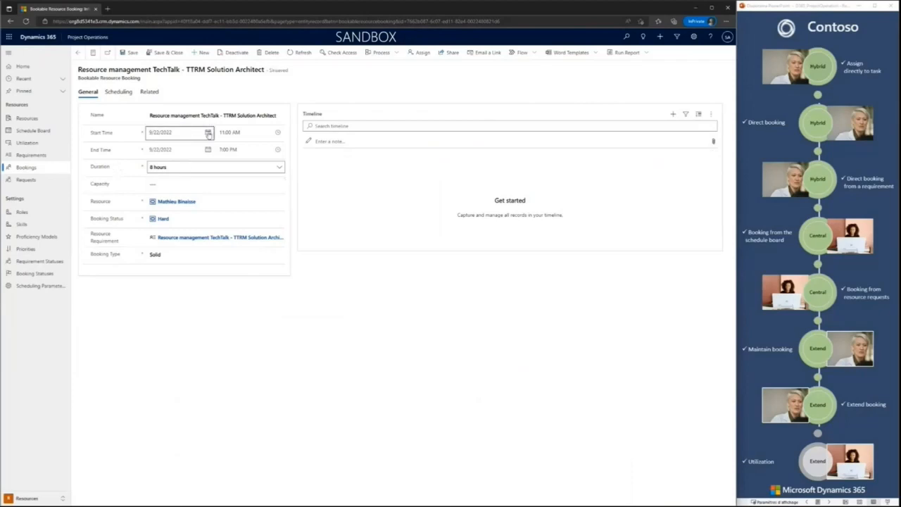
- Move the booking's start and end dates to 9/23/2022, and save and close it
left_click(209, 134)
left_click(204, 204)
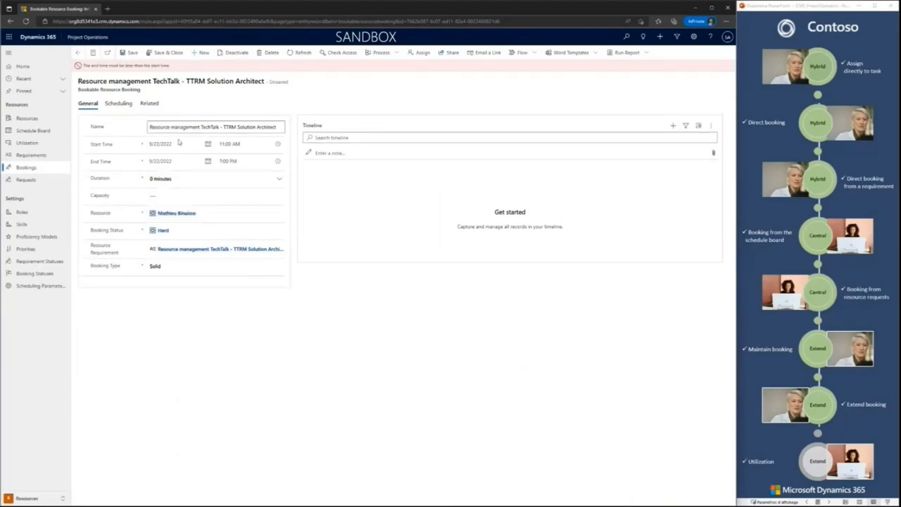
left_click(209, 162)
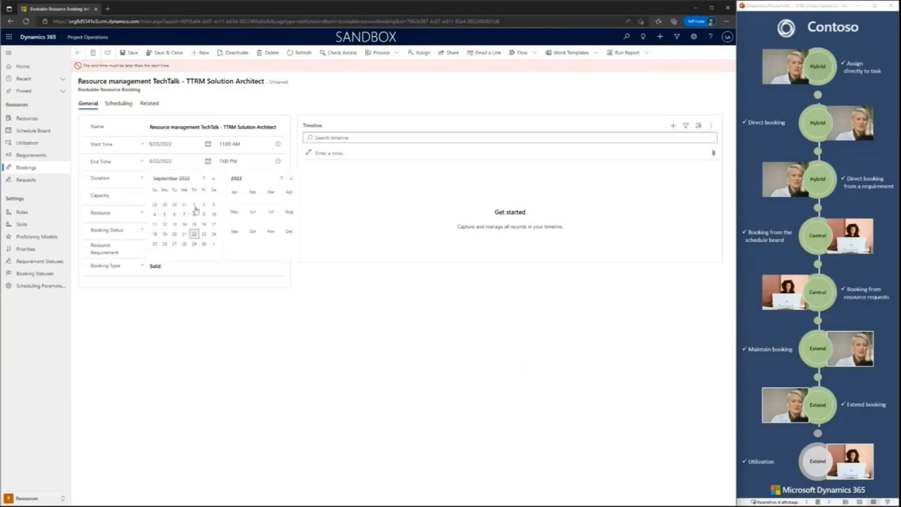
left_click(204, 234)
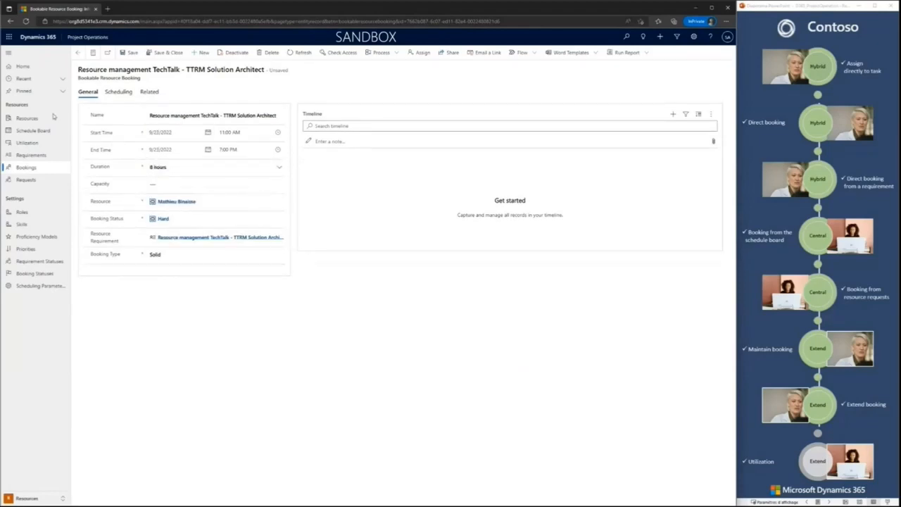
left_click(169, 54)
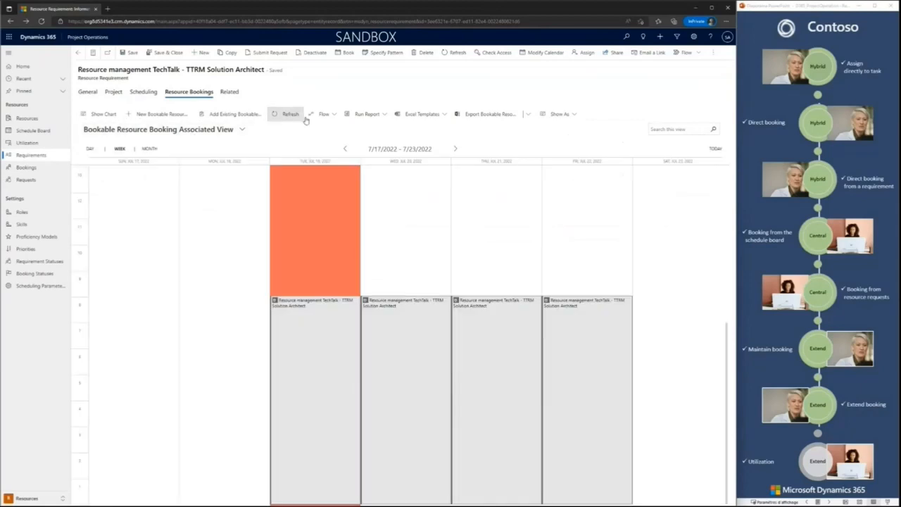
- Check the moved booking in the monthly calendar of the requirement's resource bookings for September 2022
left_click(150, 149)
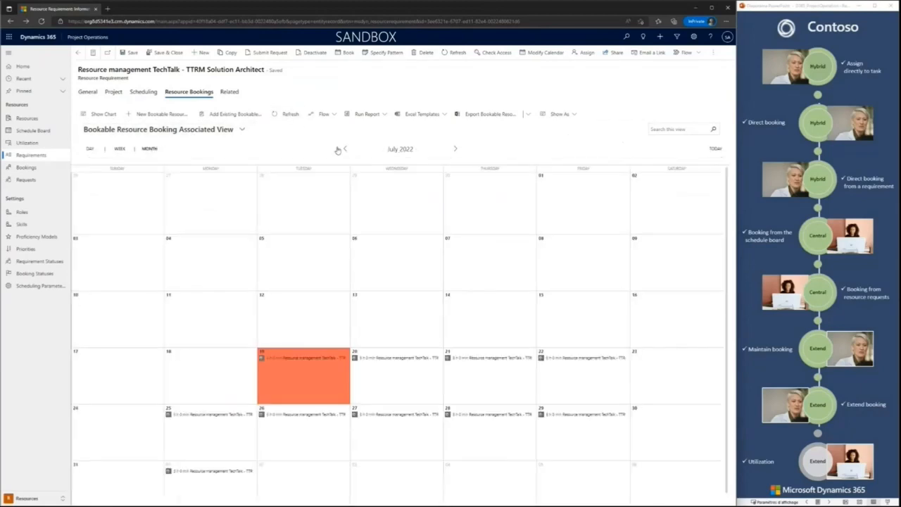
left_click(456, 149)
left_click(456, 149)
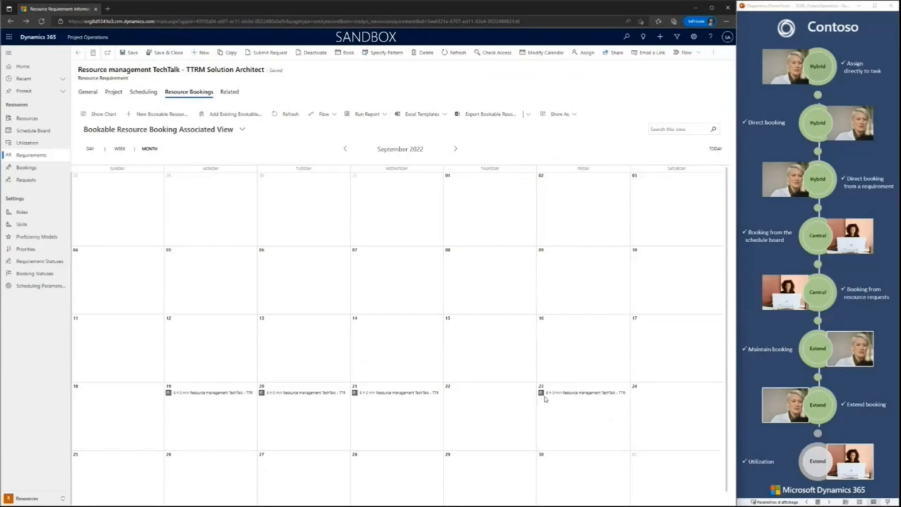
left_click(26, 498)
left_click(27, 498)
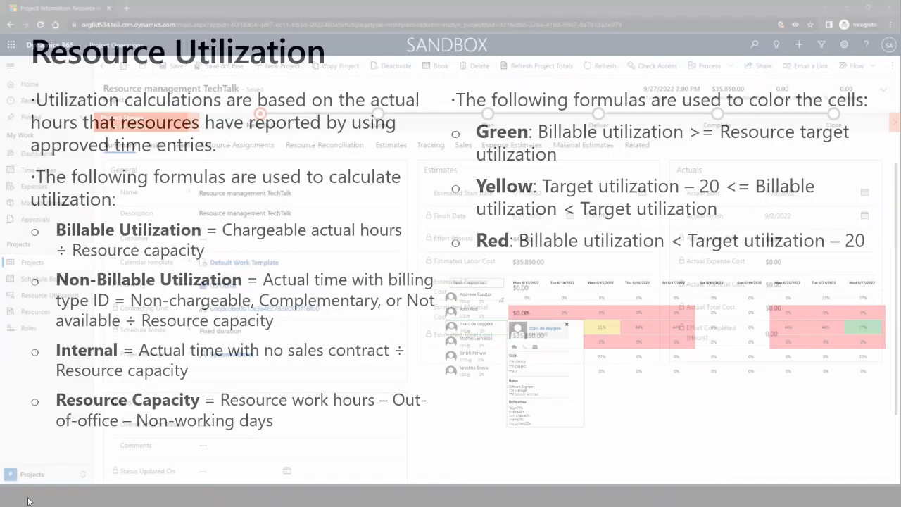